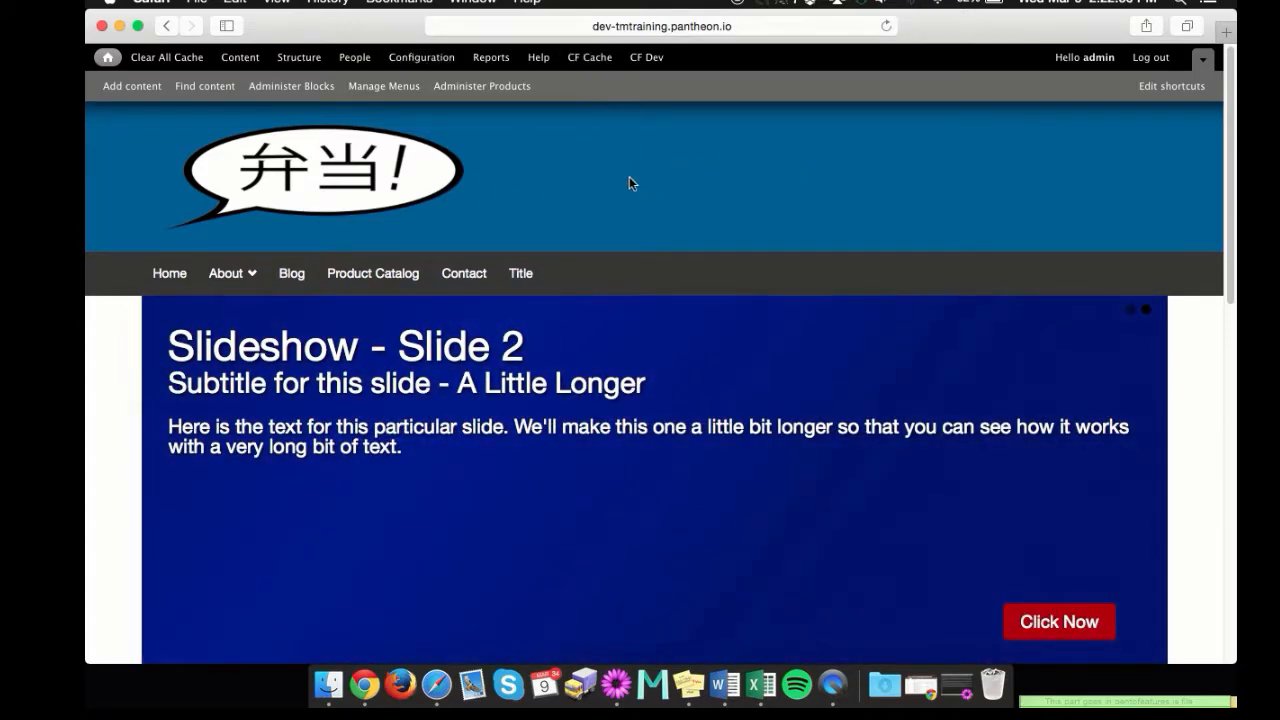
Create a new Article and enter "Test" as its title
click(130, 87)
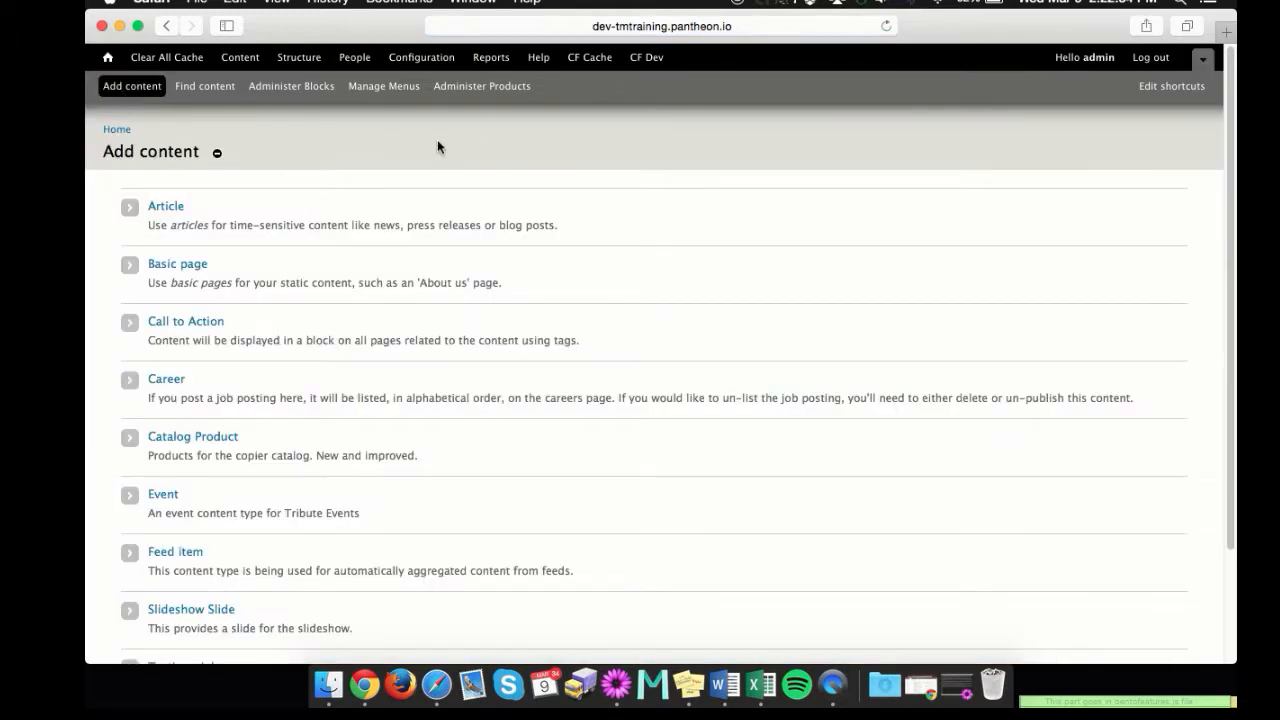
scroll(445, 135, down, 1)
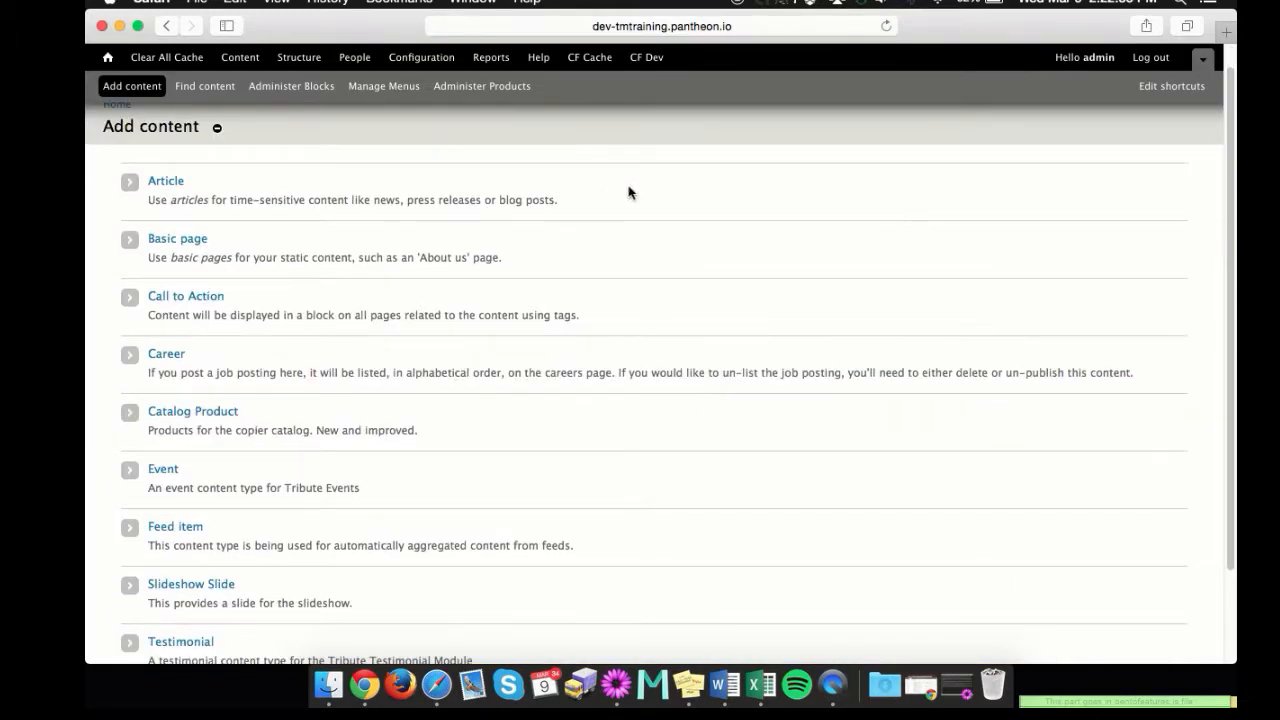
click(163, 186)
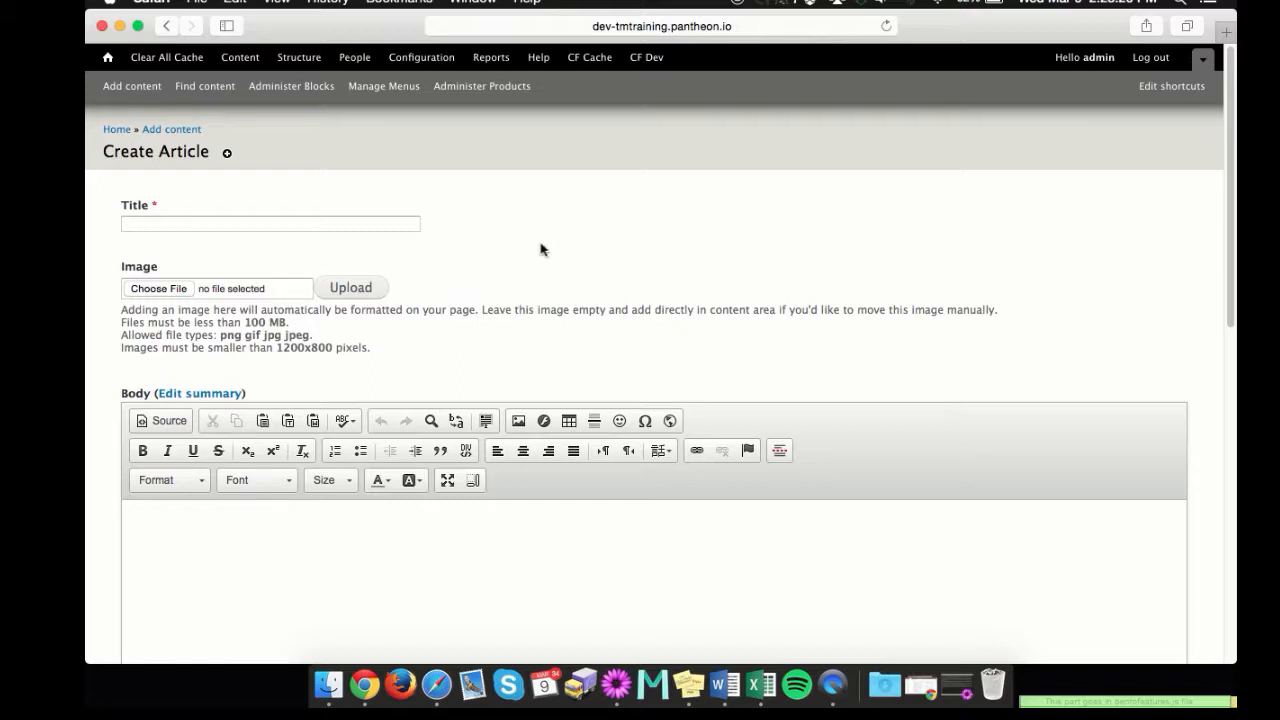
click(290, 223)
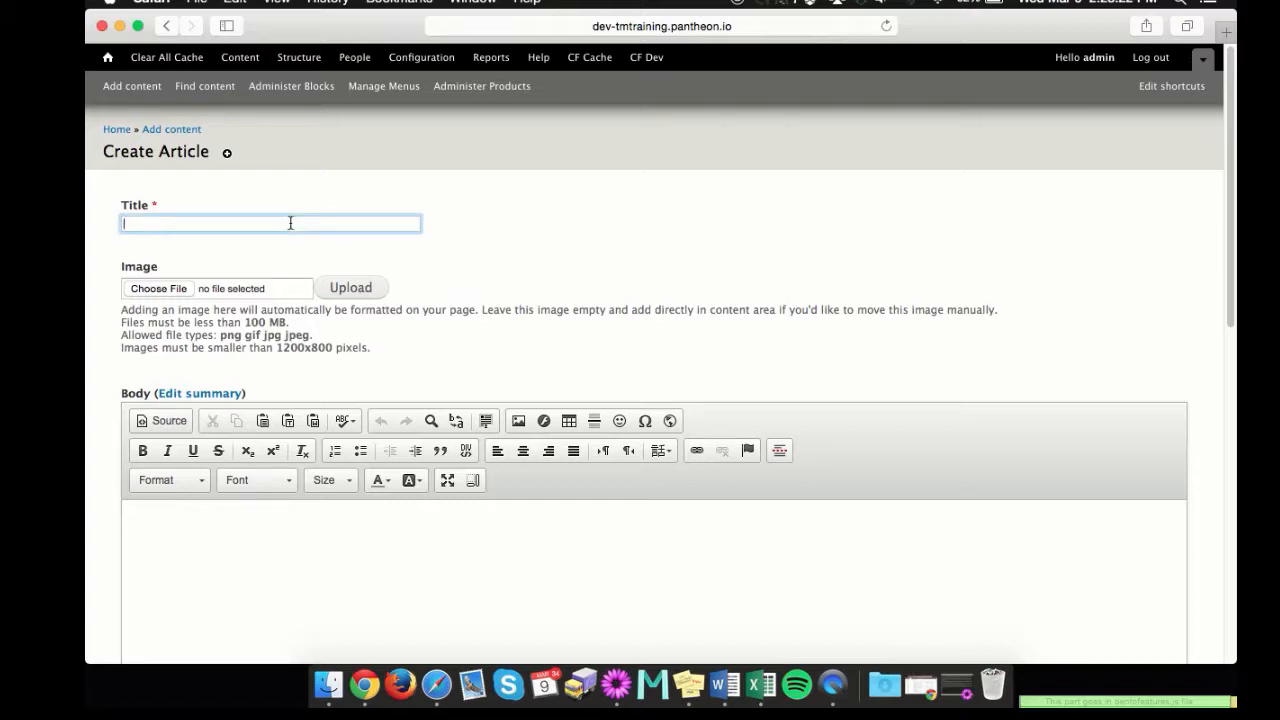
text(Test)
click(603, 249)
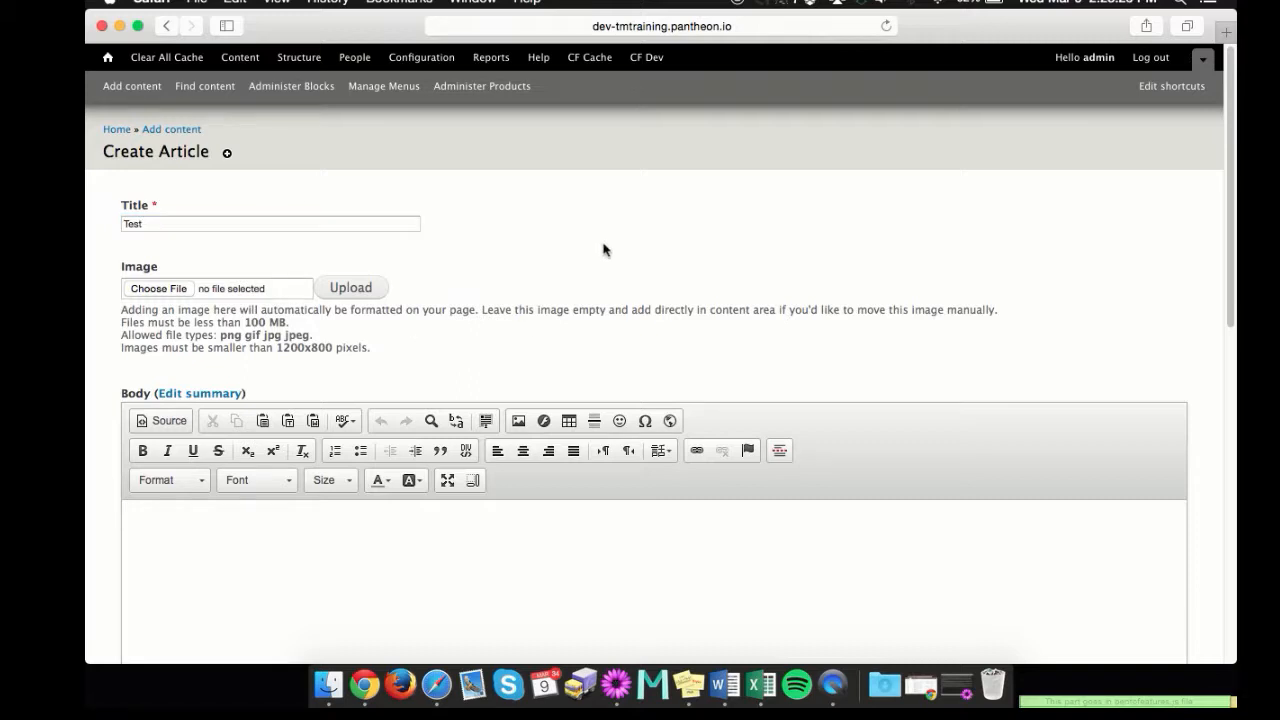
click(150, 205)
click(480, 229)
mouse_move(124, 311)
mouse_down()
mouse_move(331, 336)
mouse_move(104, 312)
mouse_up()
click(375, 355)
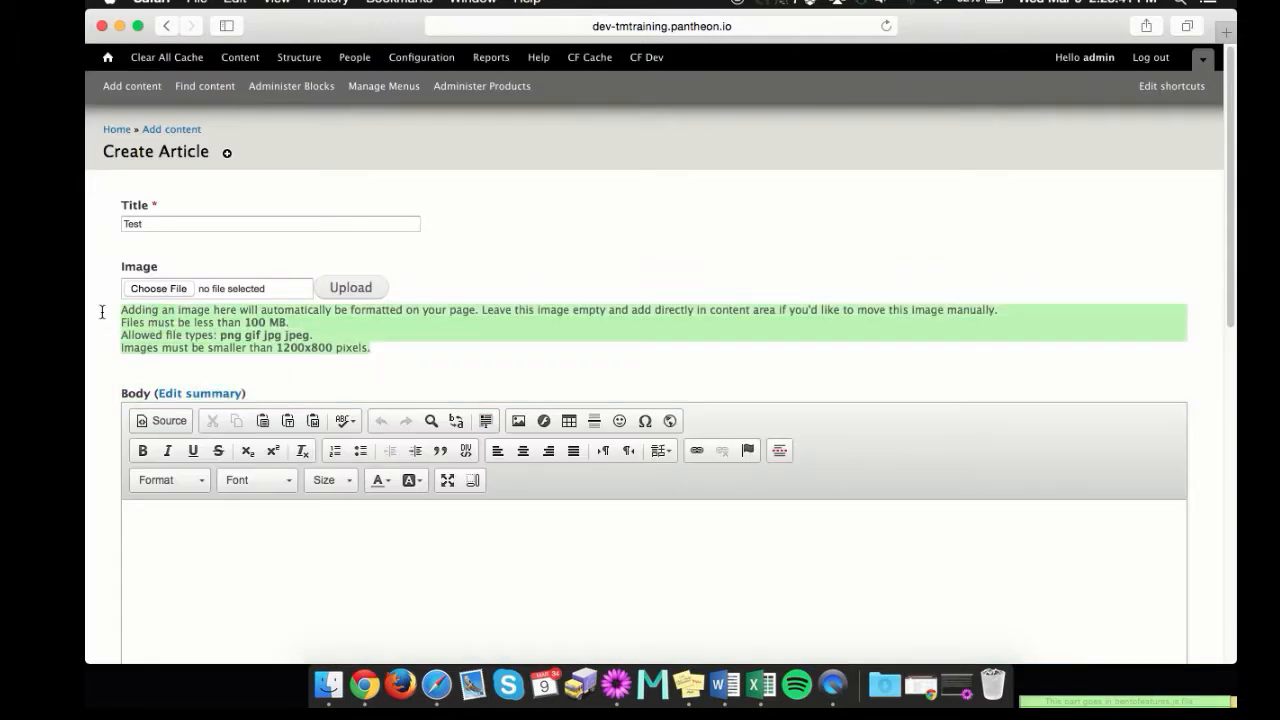
click(471, 347)
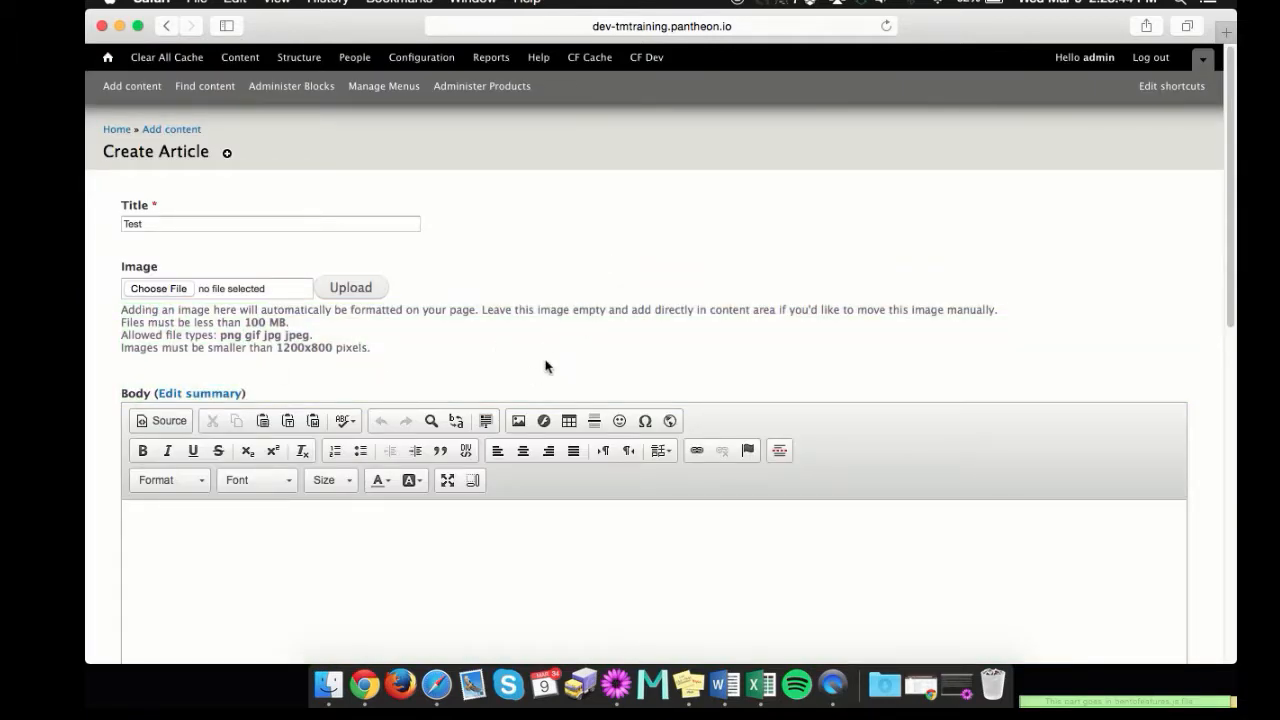
Upload wide-slideshow-placeholder copy.jpg from the Desktop as the article's image
click(170, 290)
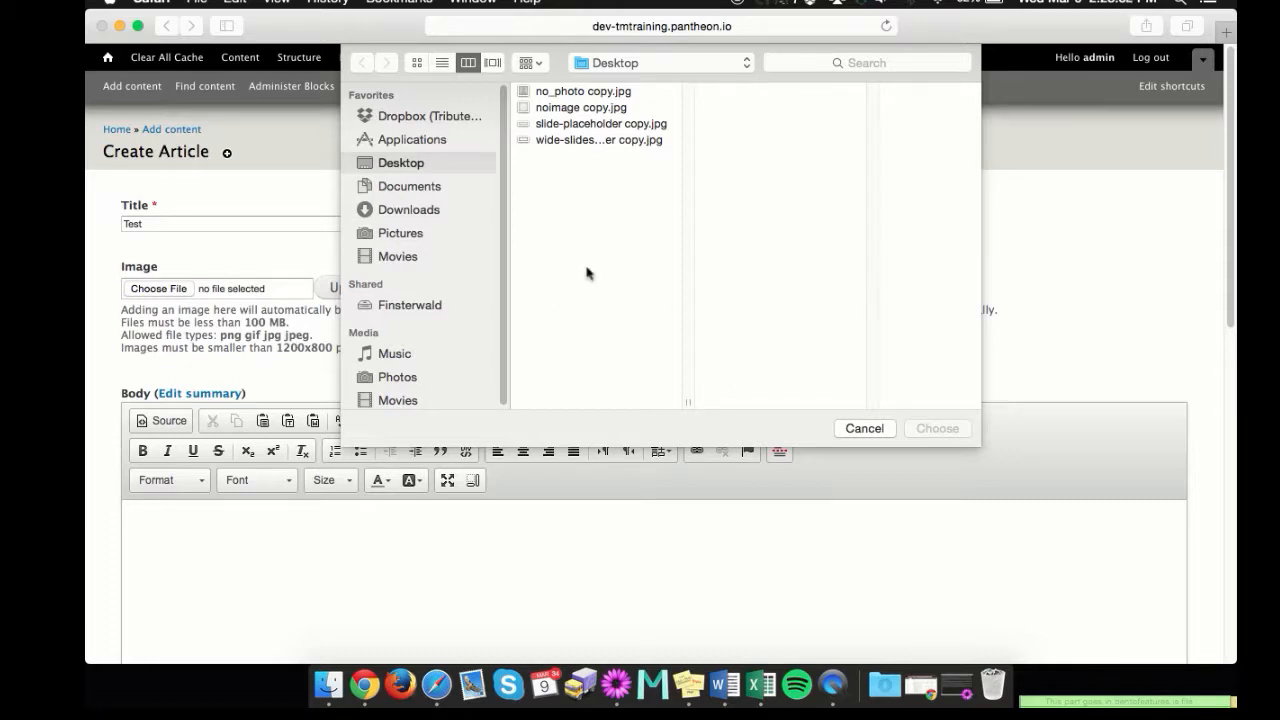
click(582, 126)
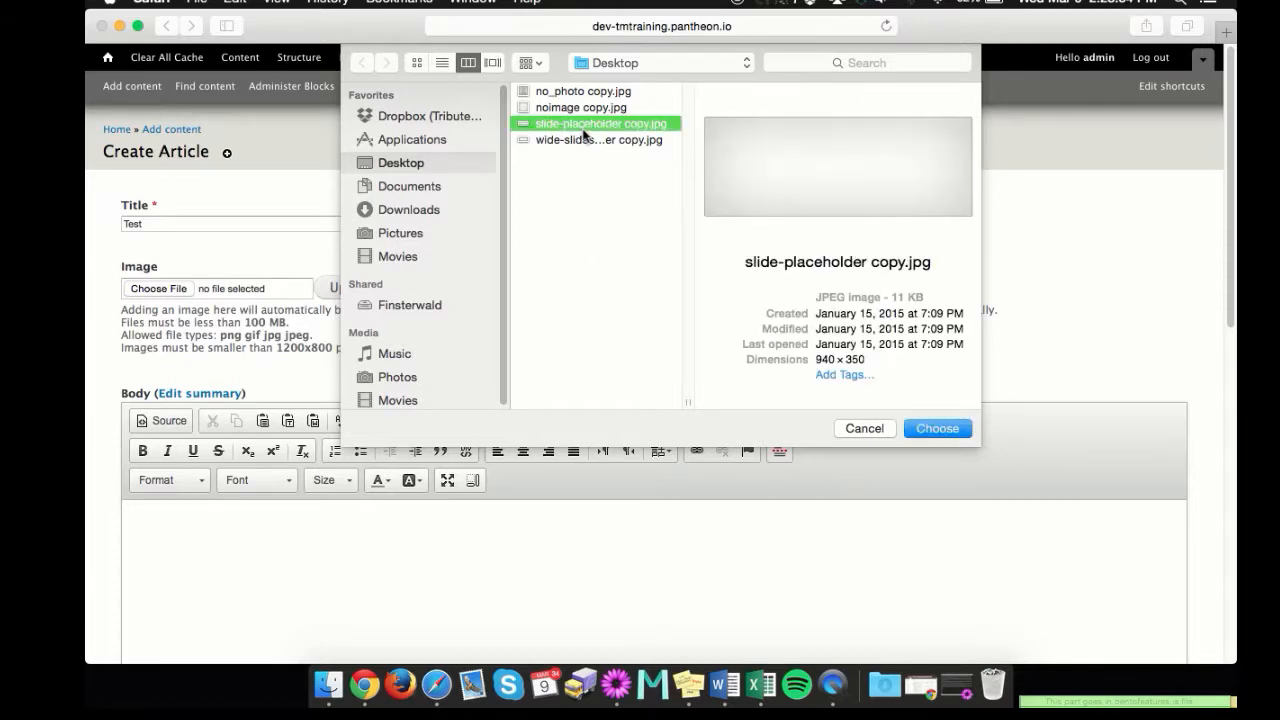
click(582, 141)
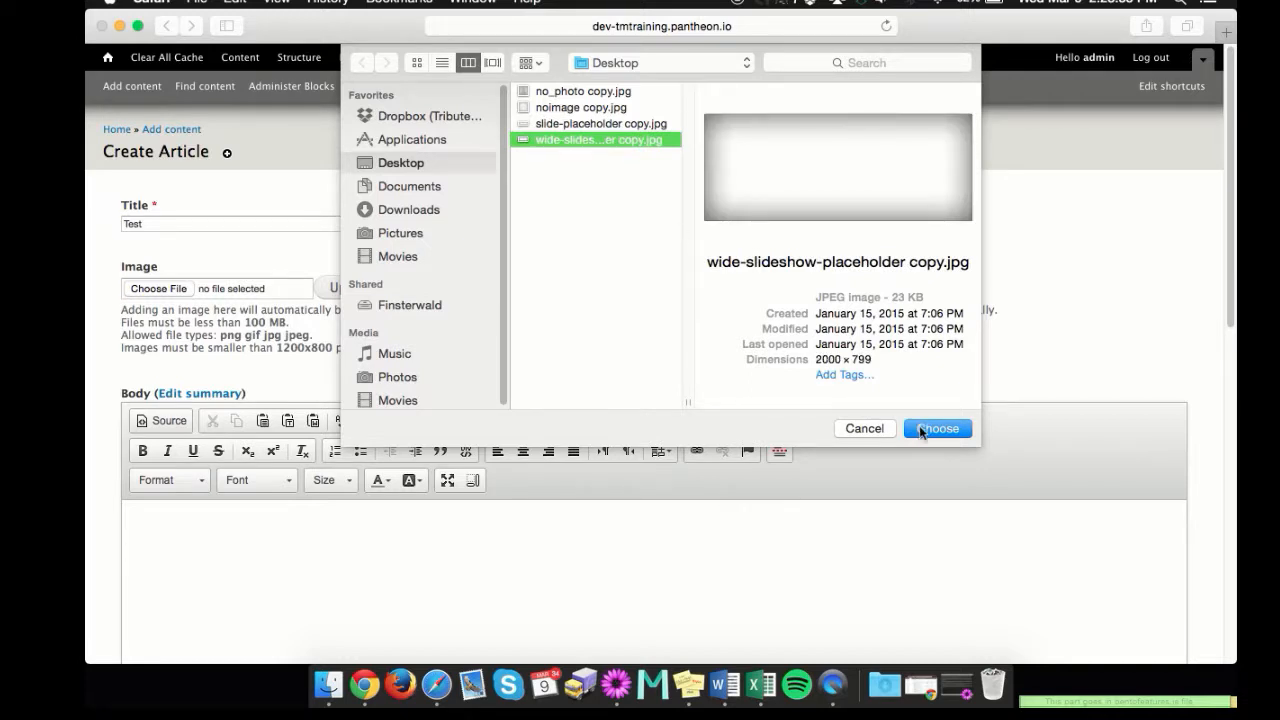
click(915, 428)
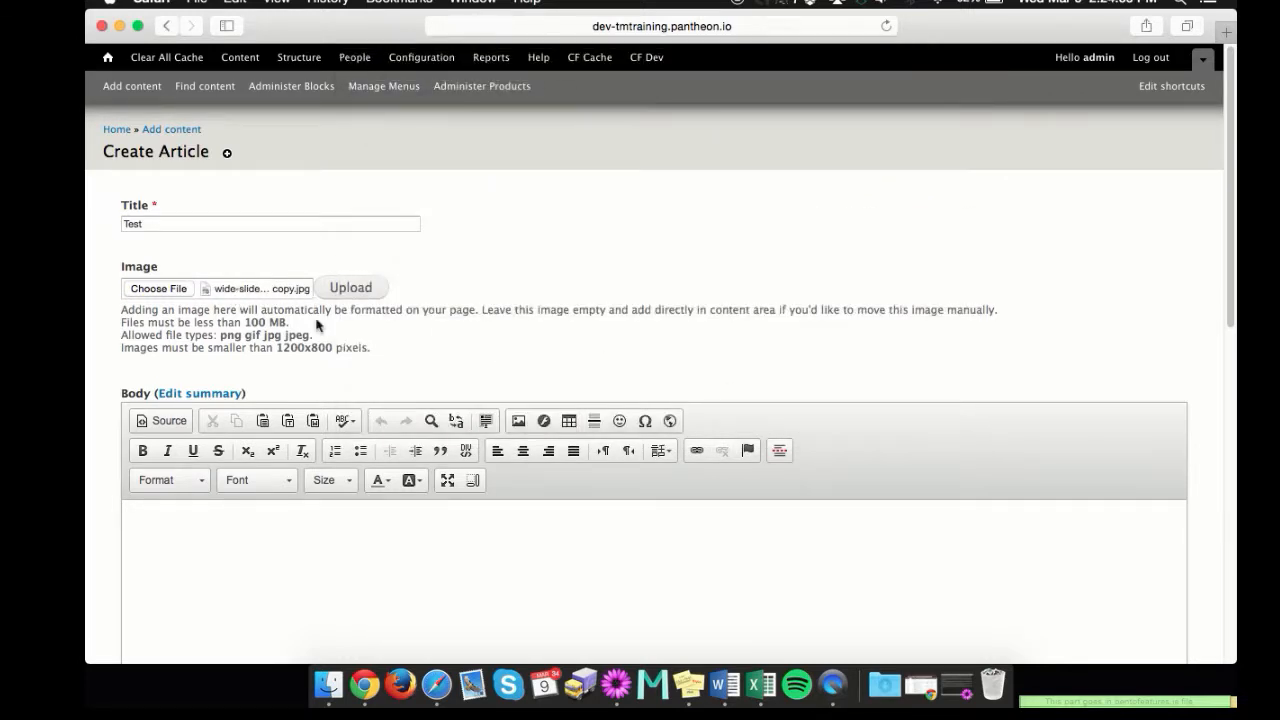
click(362, 291)
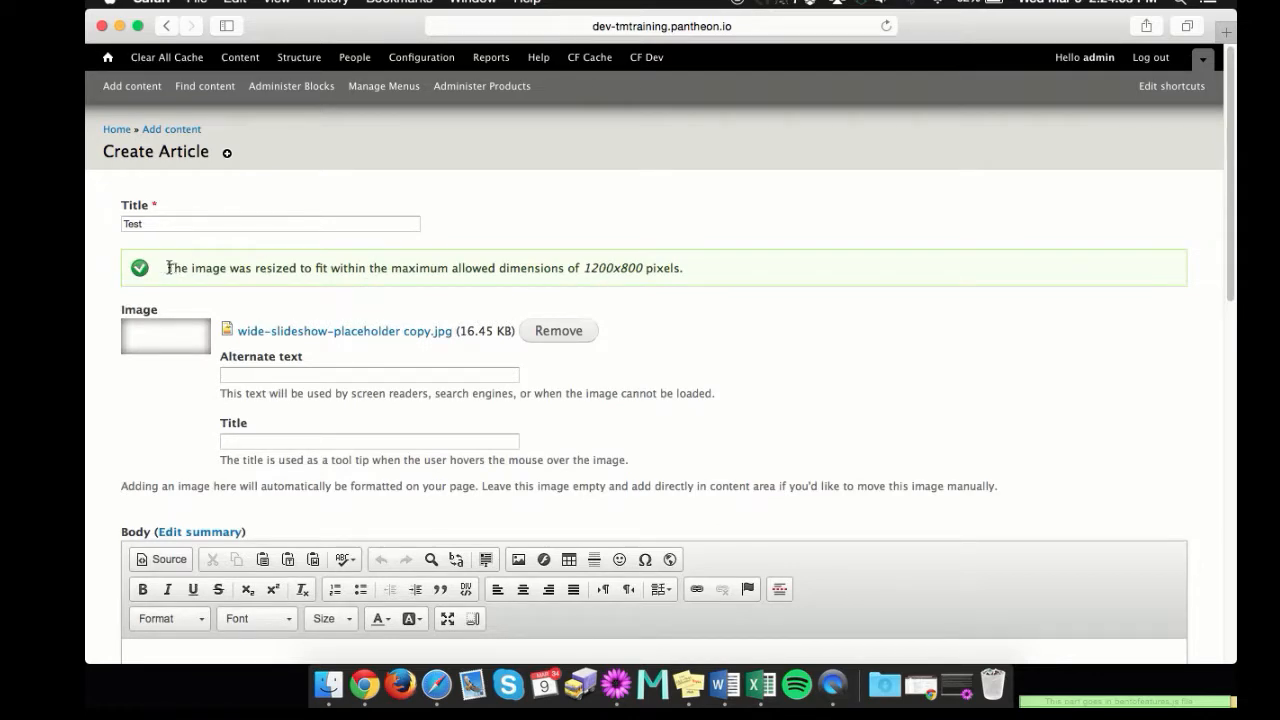
drag(166, 266, 682, 280)
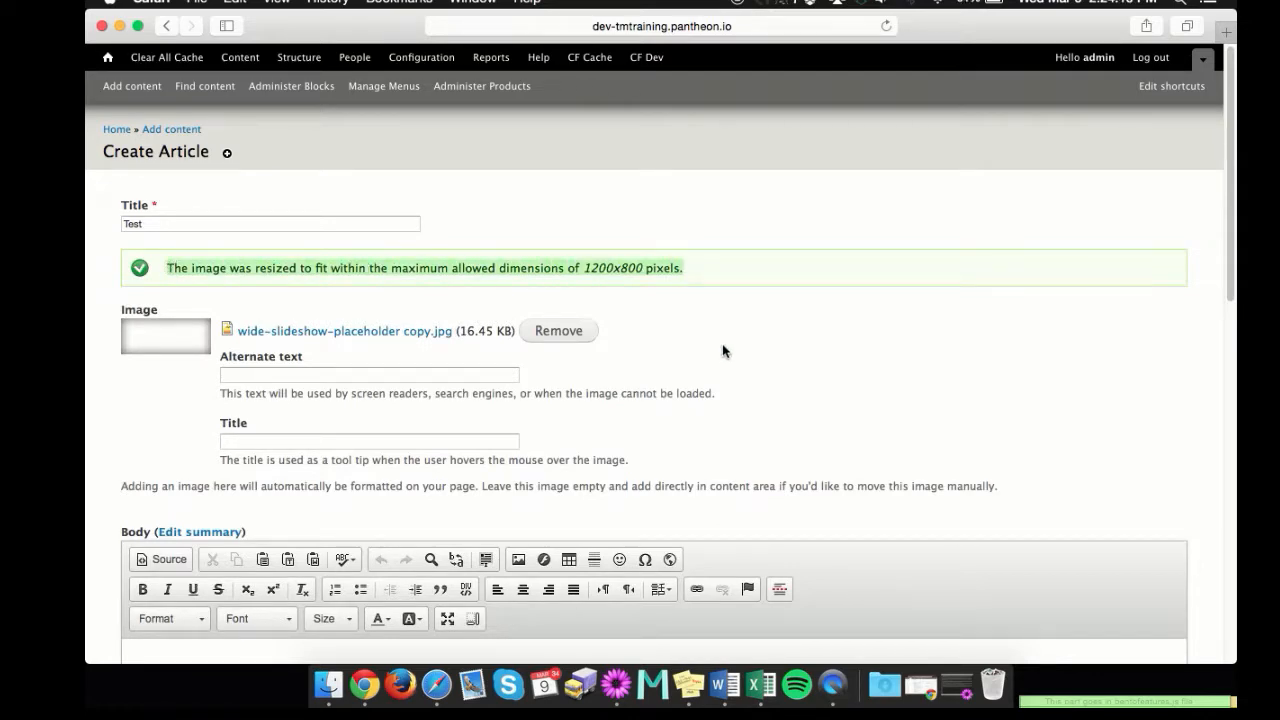
click(770, 356)
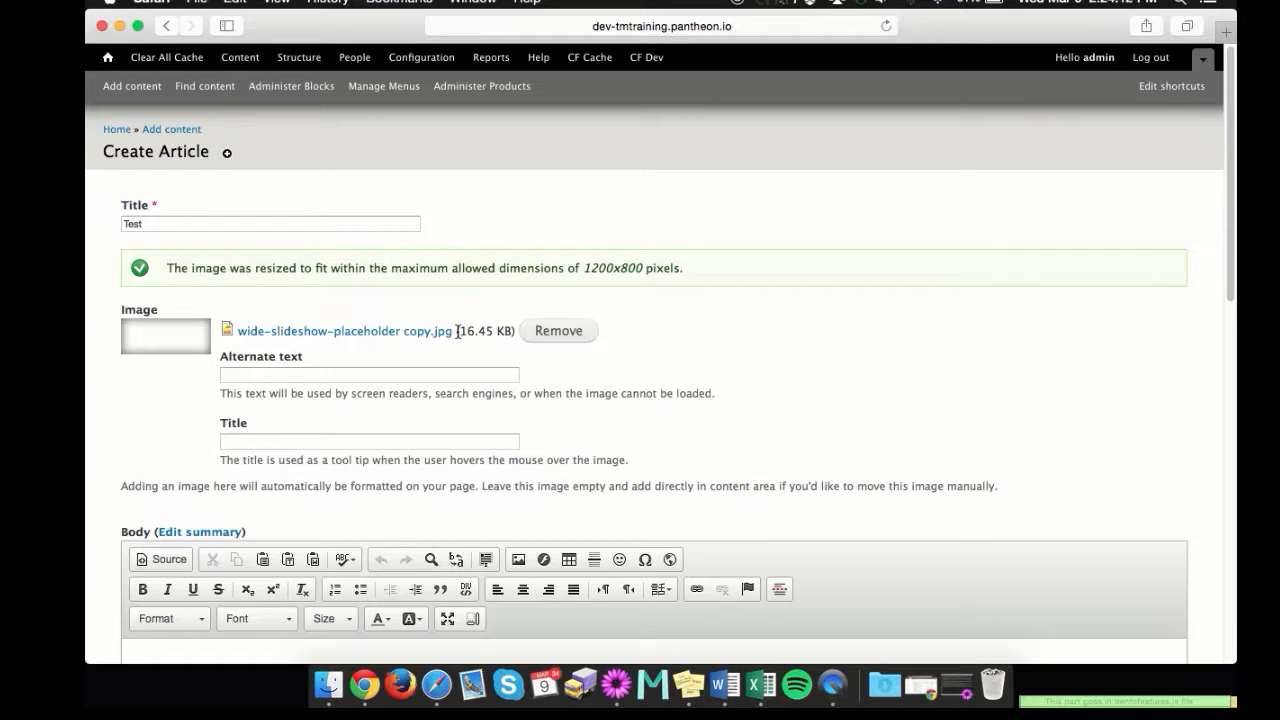
drag(457, 331, 516, 332)
click(355, 314)
Set both the alternate text and the title of the uploaded article image to "Test"
click(340, 377)
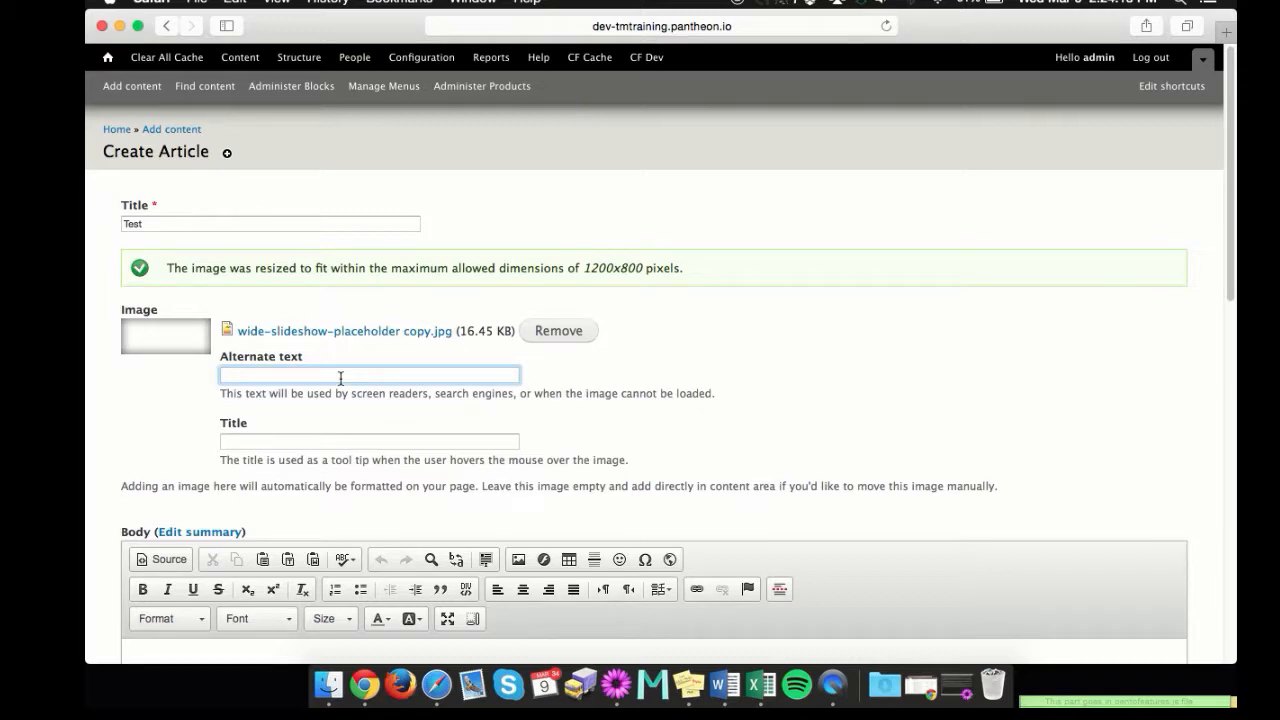
click(334, 437)
click(356, 378)
text(Test)
click(268, 441)
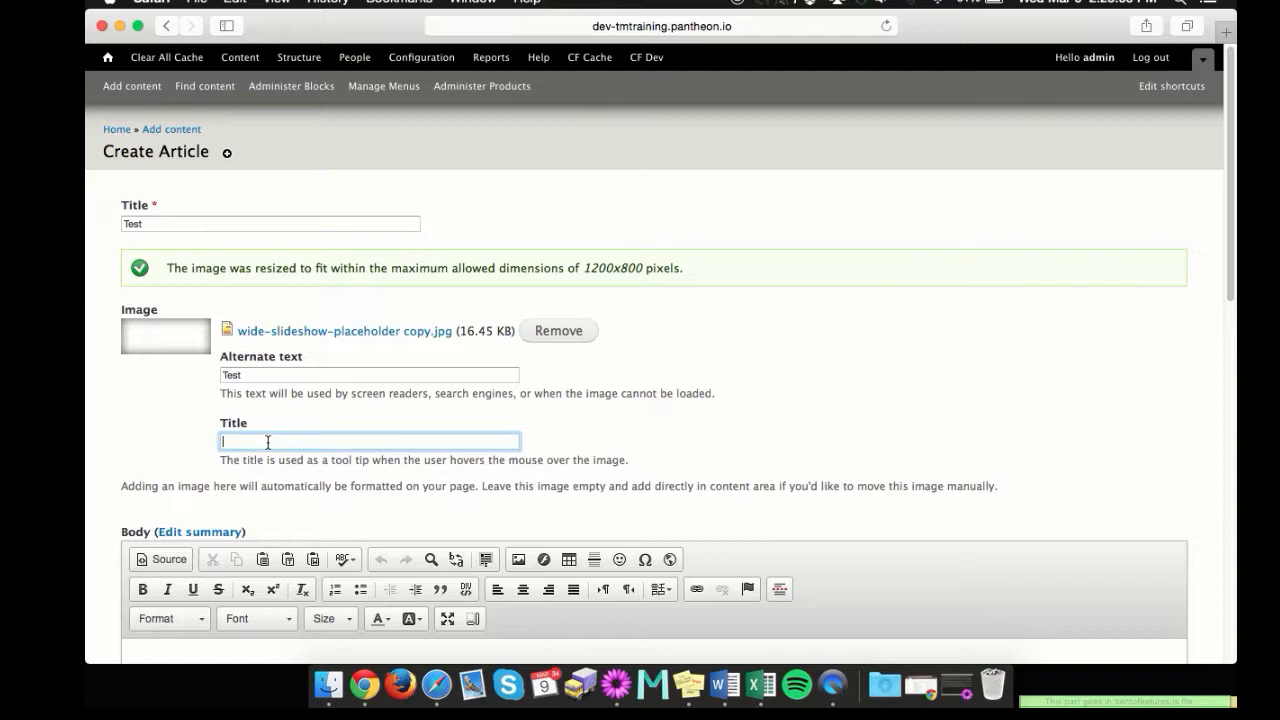
text(Test)
click(866, 384)
Start inserting an image into the empty article body and browse the server for its file
scroll(808, 362, down, 5)
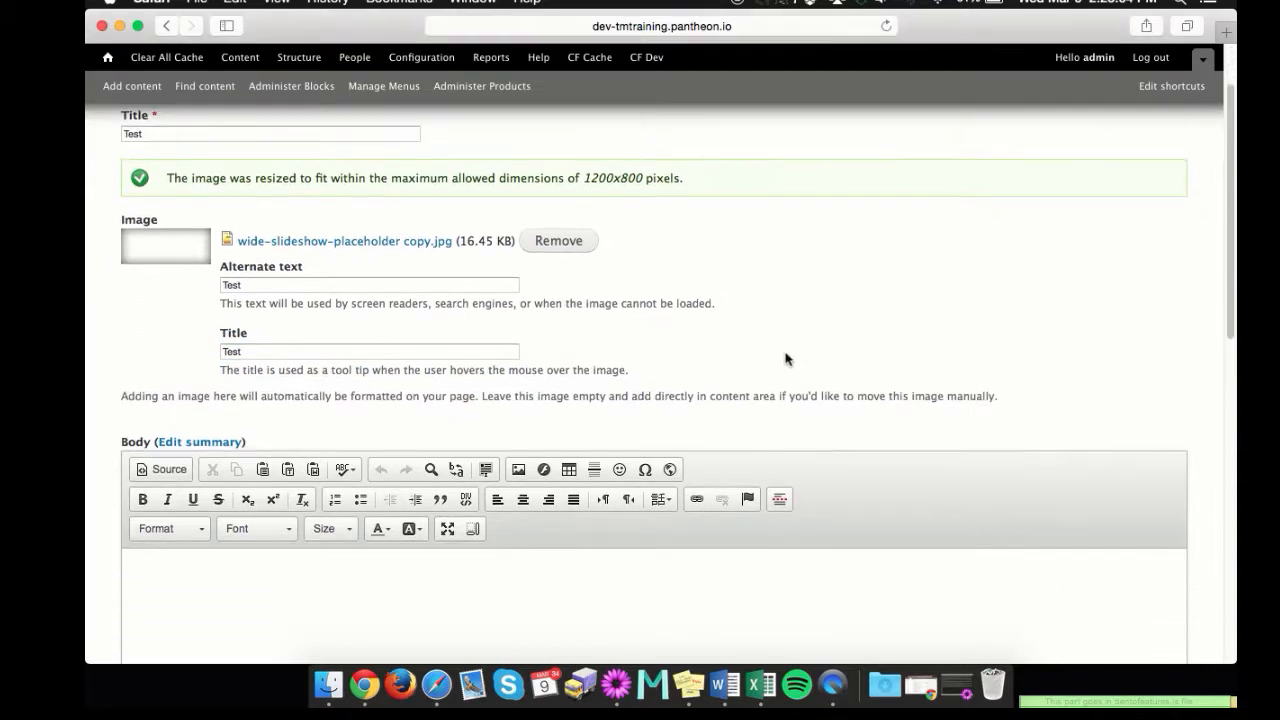
scroll(780, 340, down, 3)
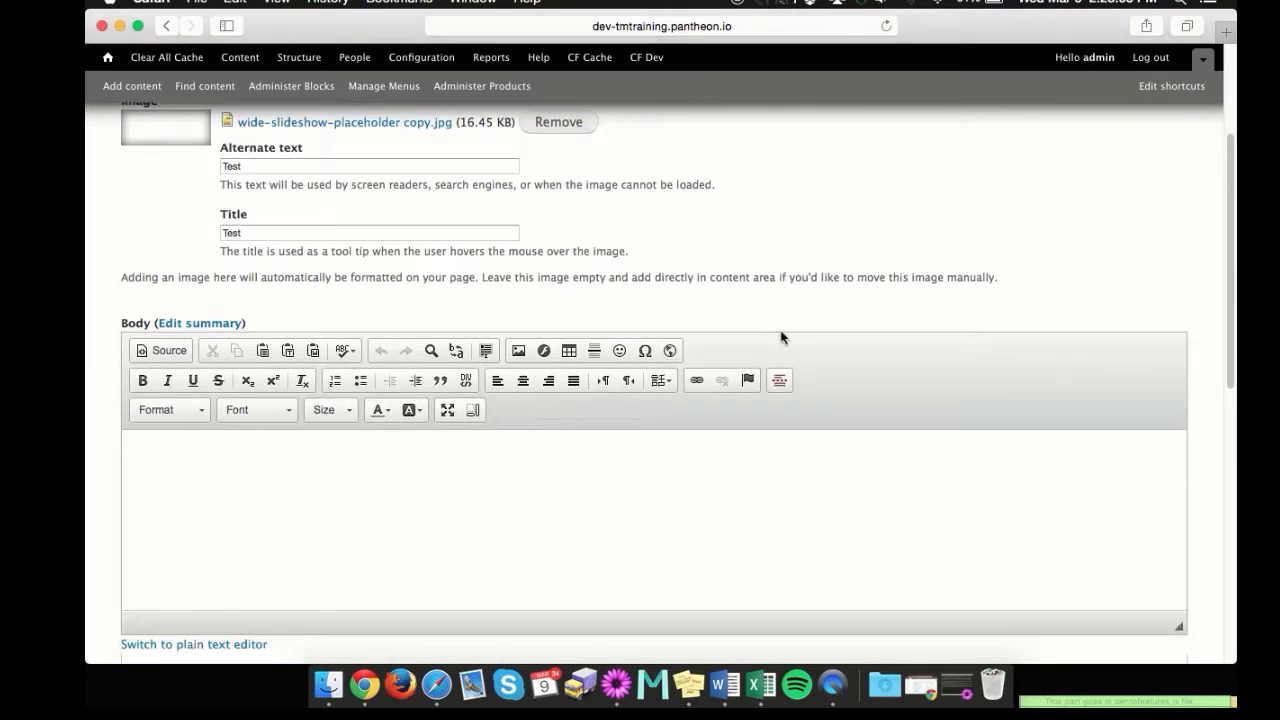
scroll(684, 314, down, 3)
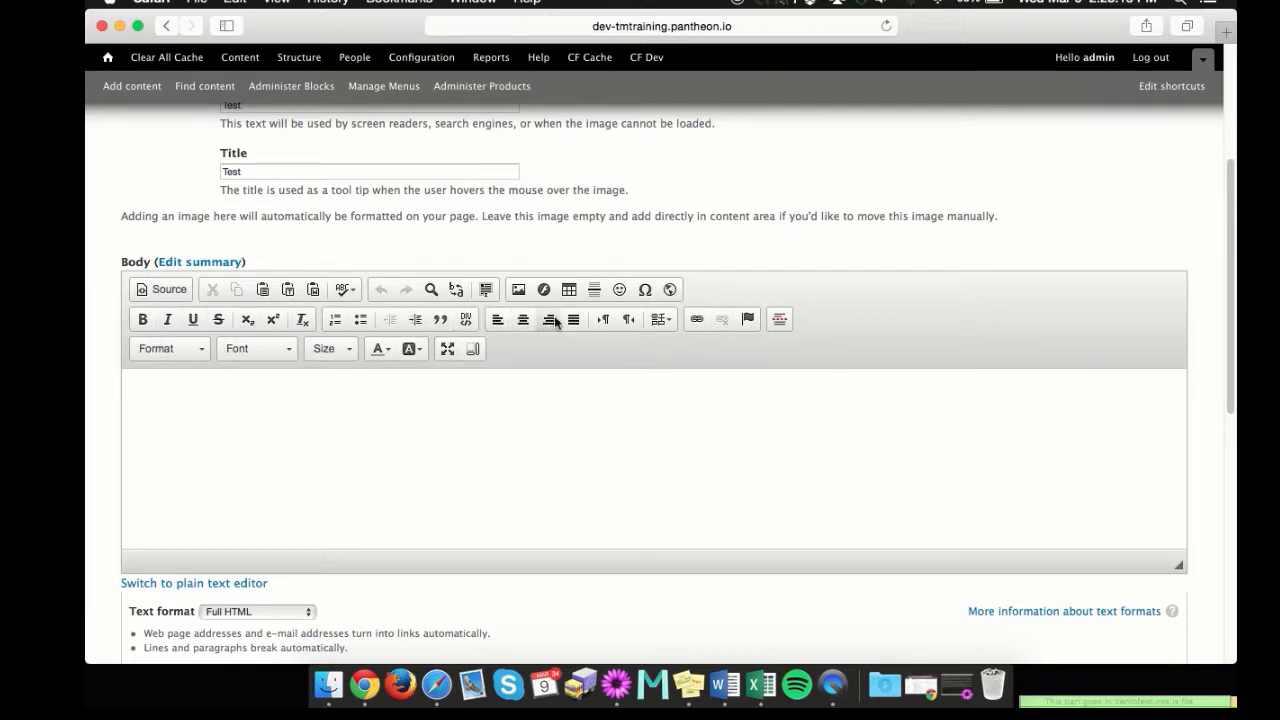
click(530, 400)
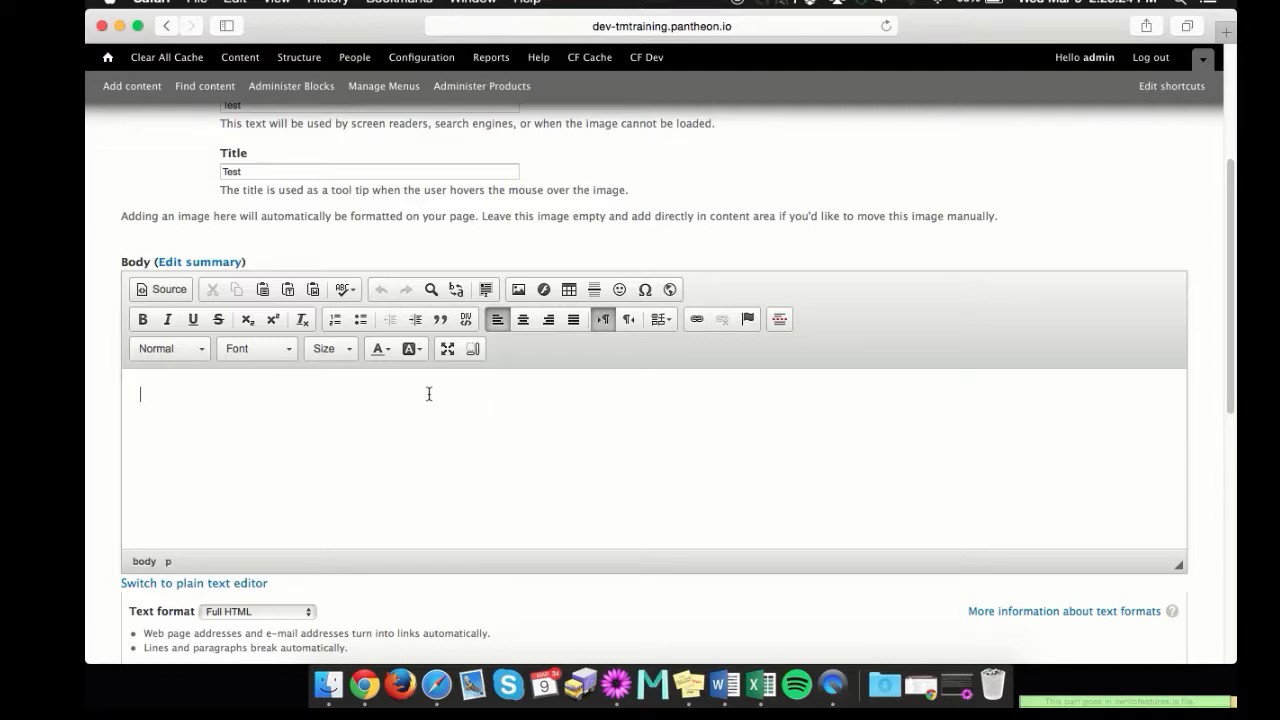
click(519, 292)
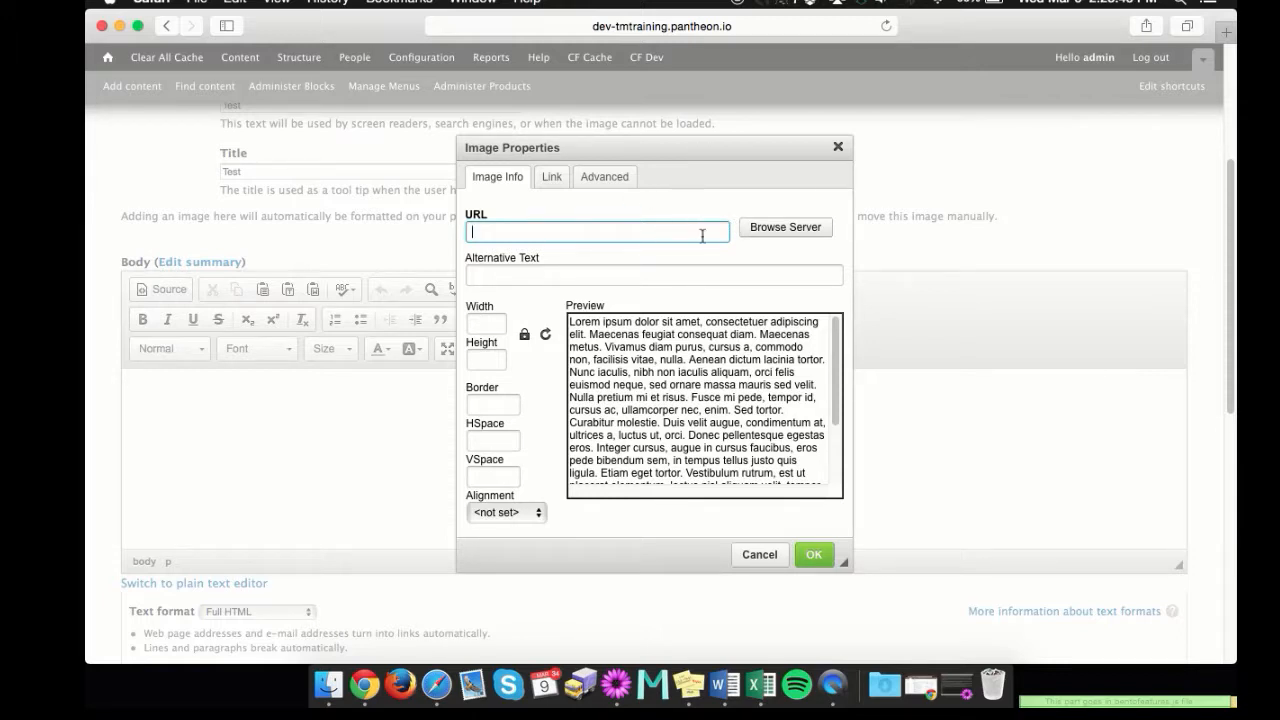
click(768, 236)
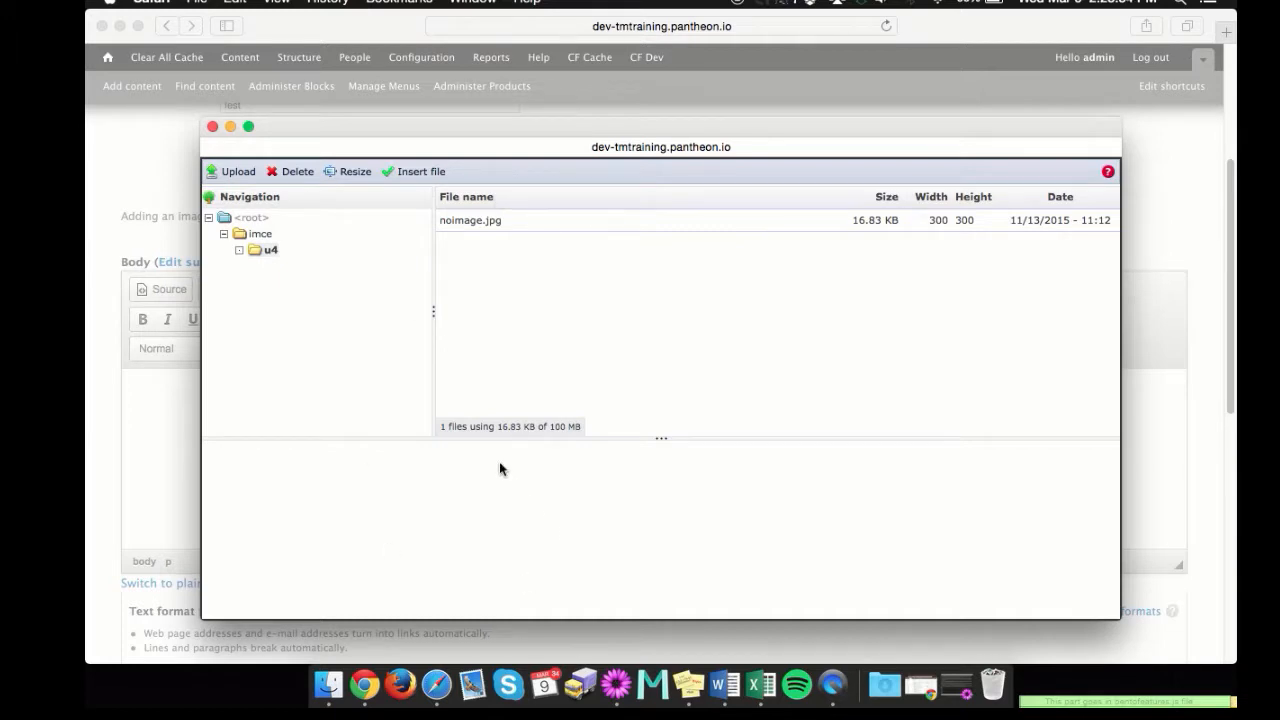
Upload noimage copy.jpg from the Desktop to the server and use it as the body image's source
click(239, 174)
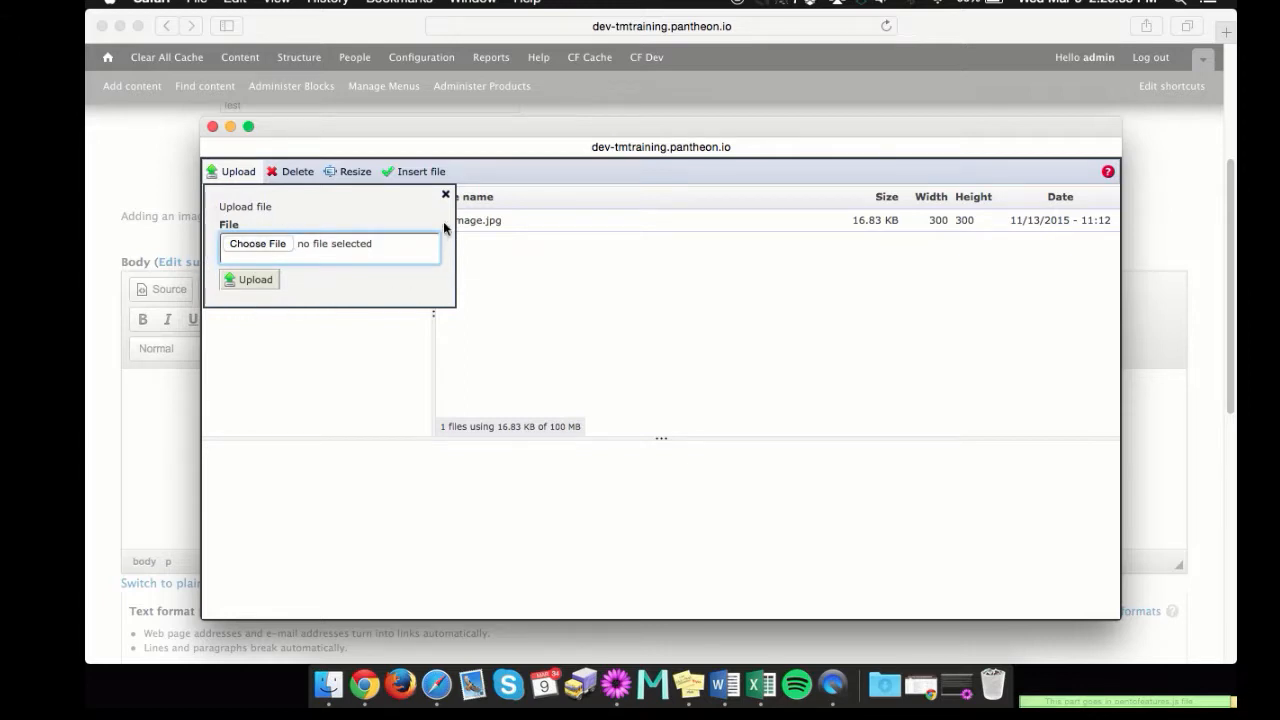
click(253, 245)
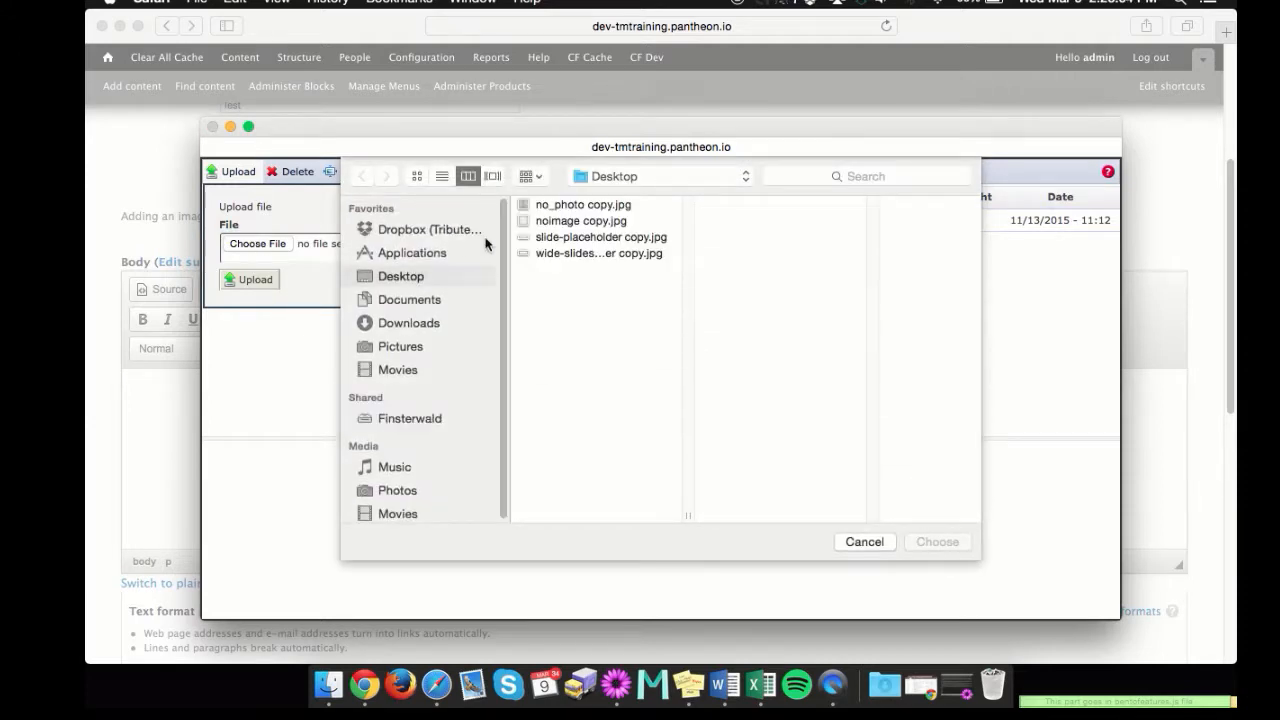
click(583, 220)
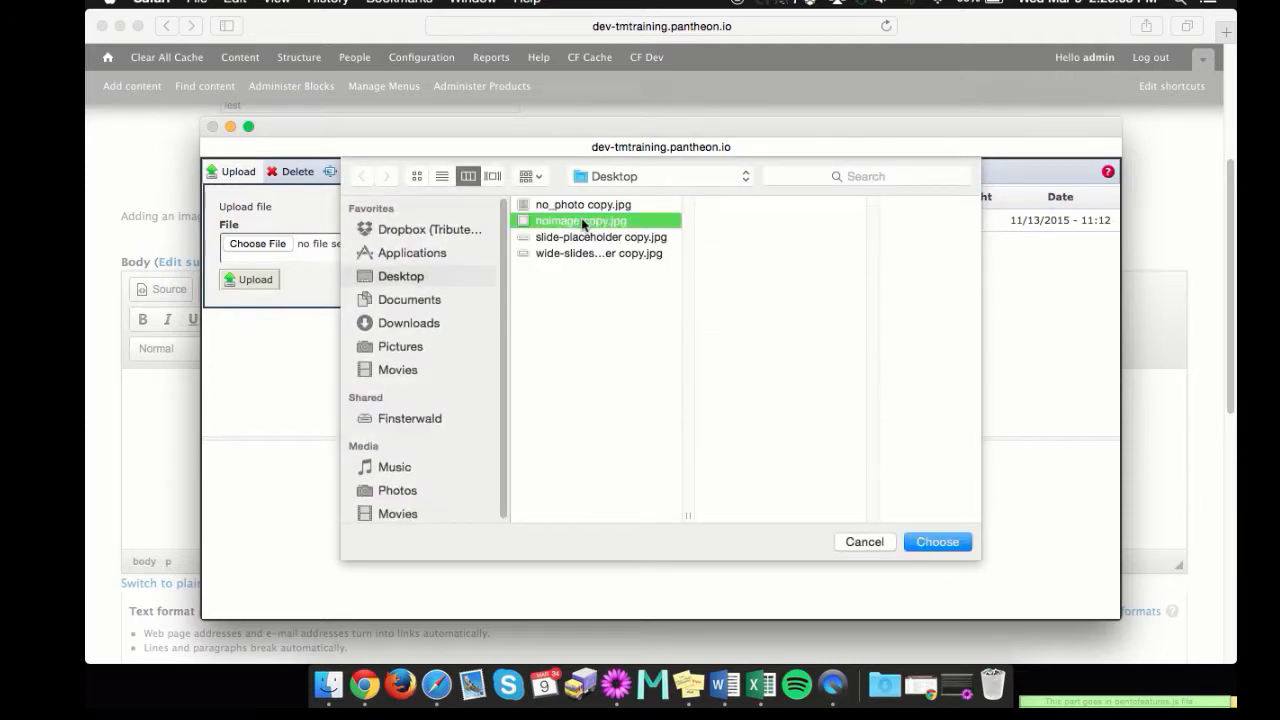
click(940, 541)
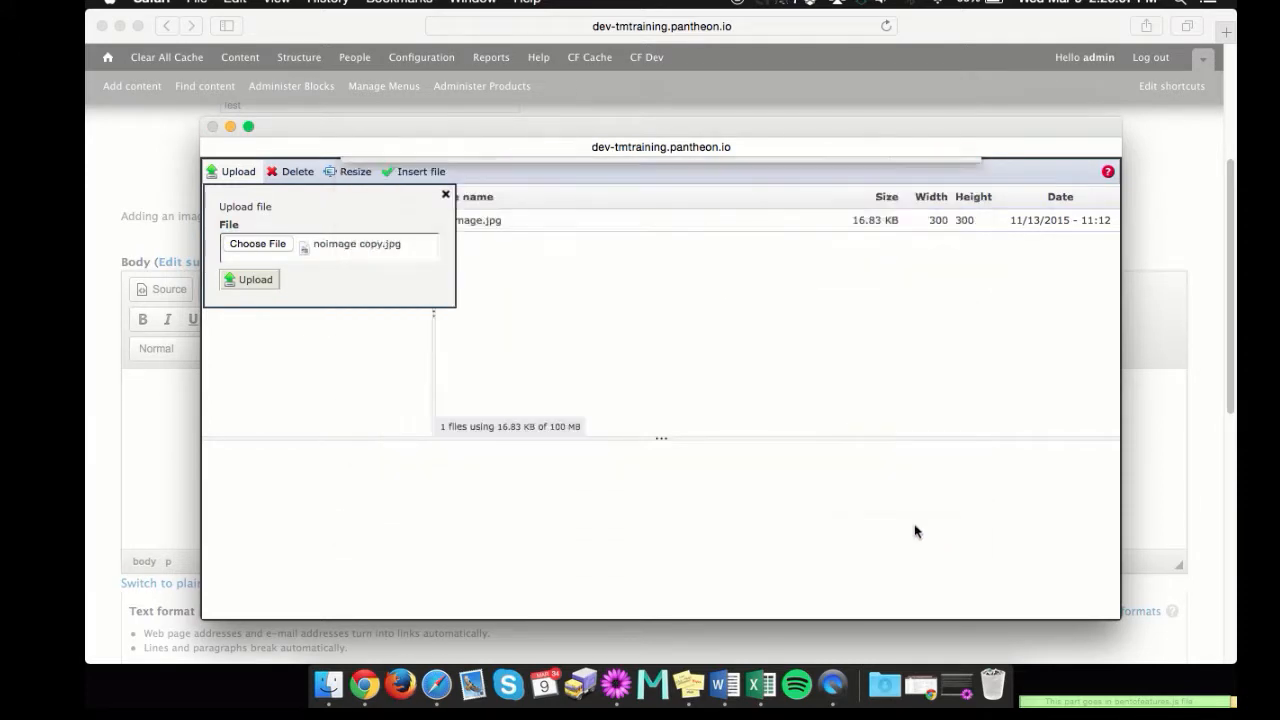
click(265, 284)
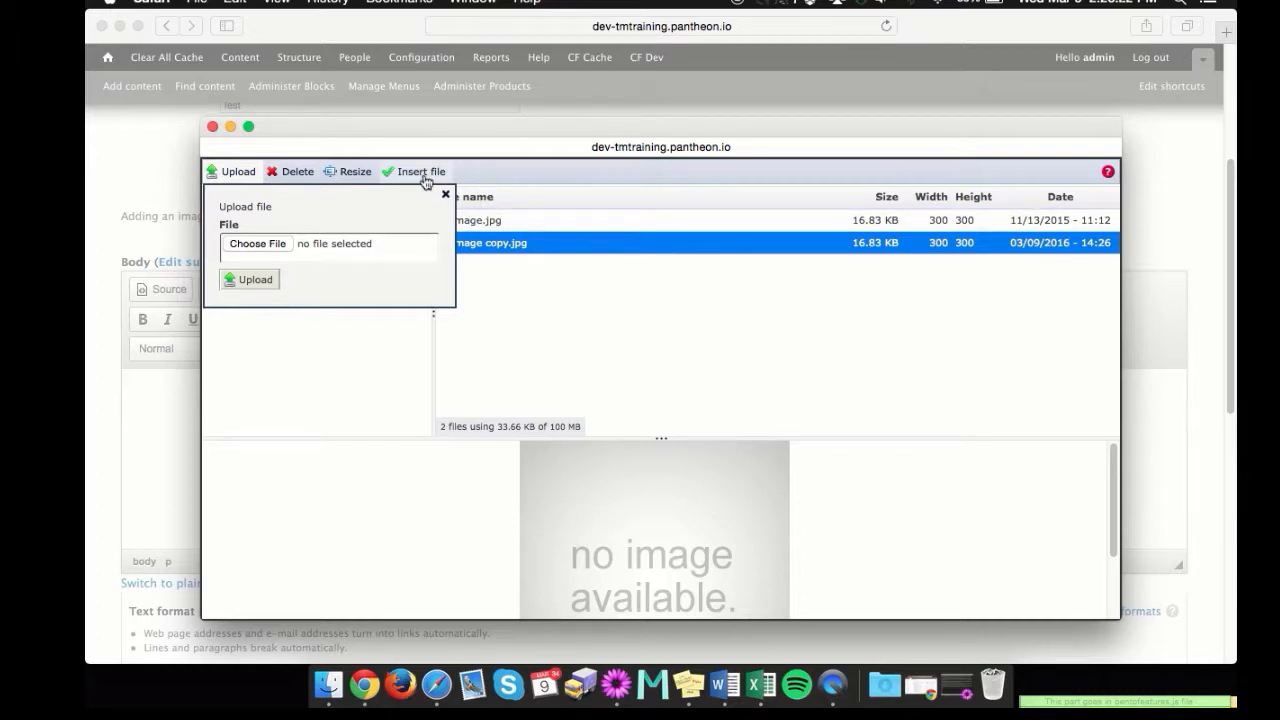
double_click(697, 242)
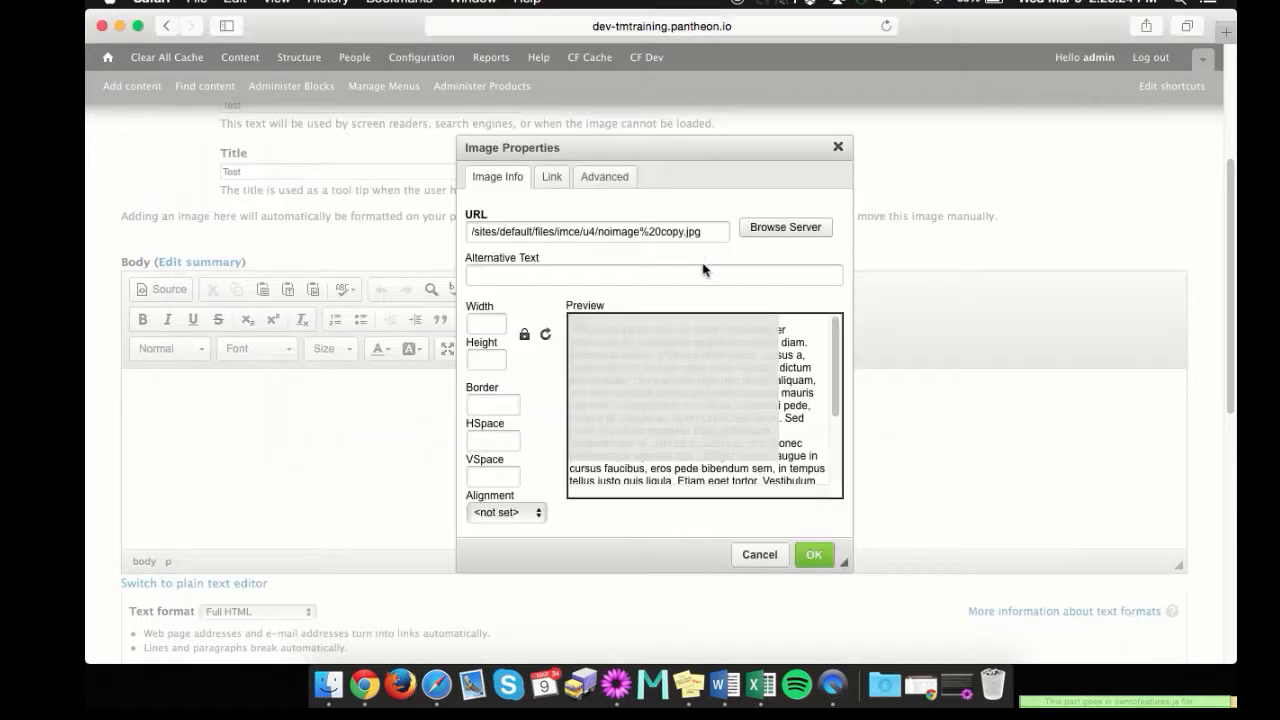
click(707, 232)
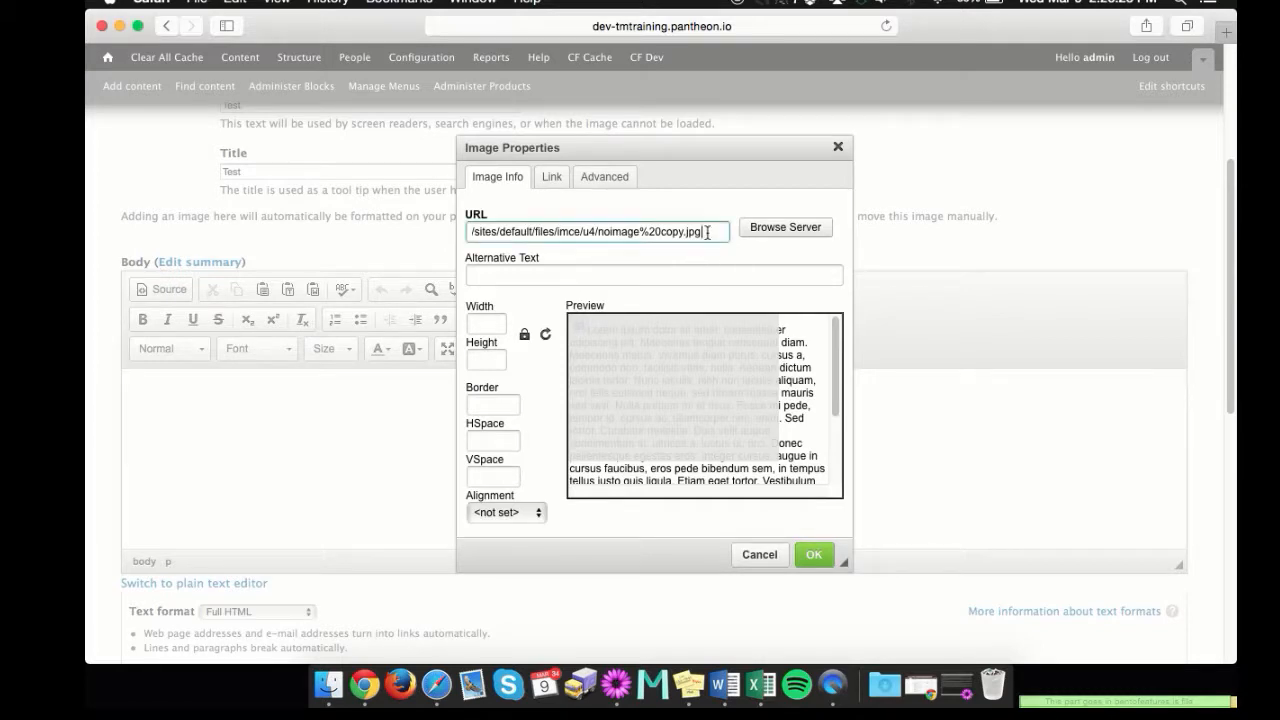
drag(707, 232, 437, 226)
click(717, 257)
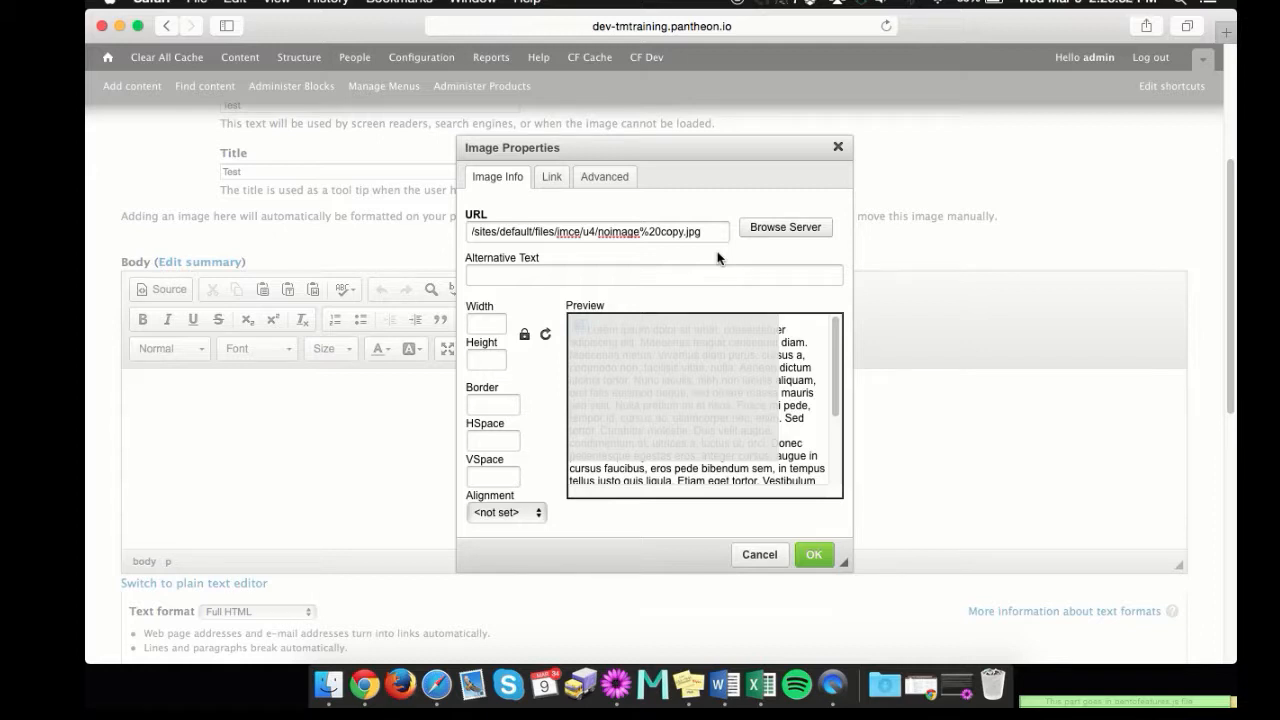
click(660, 271)
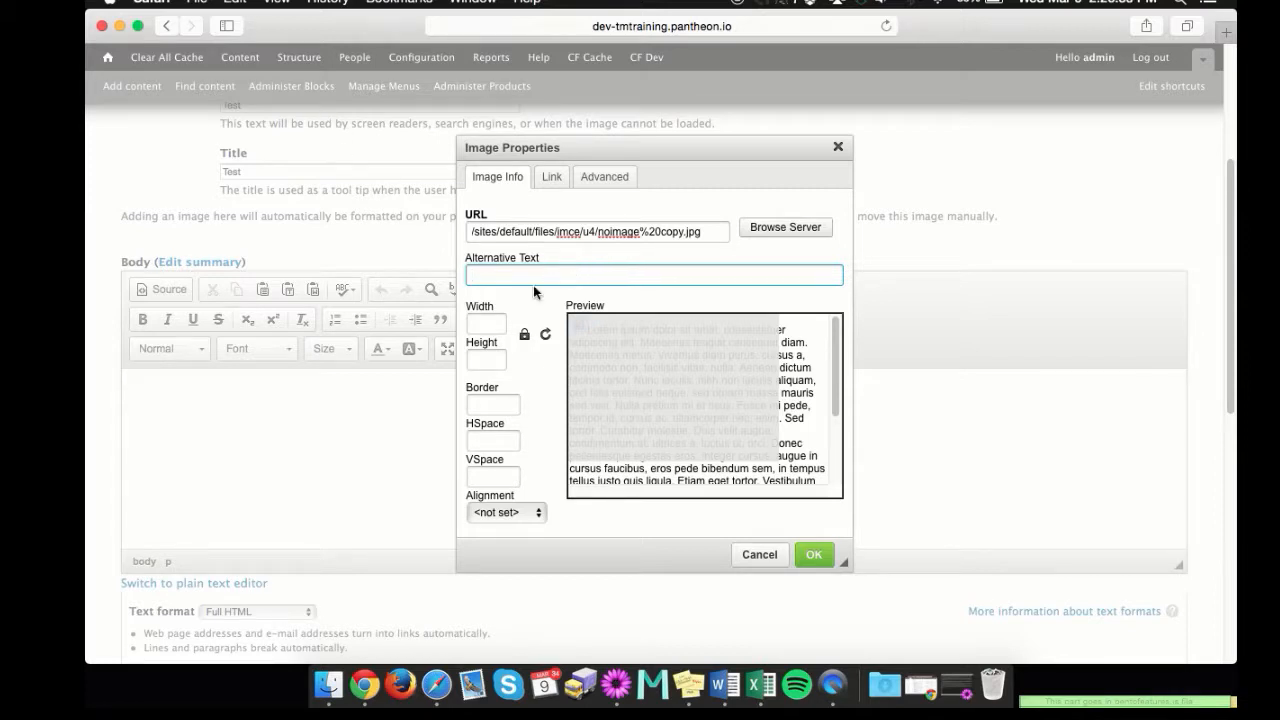
Set the body image's width and height to 100 each
click(486, 321)
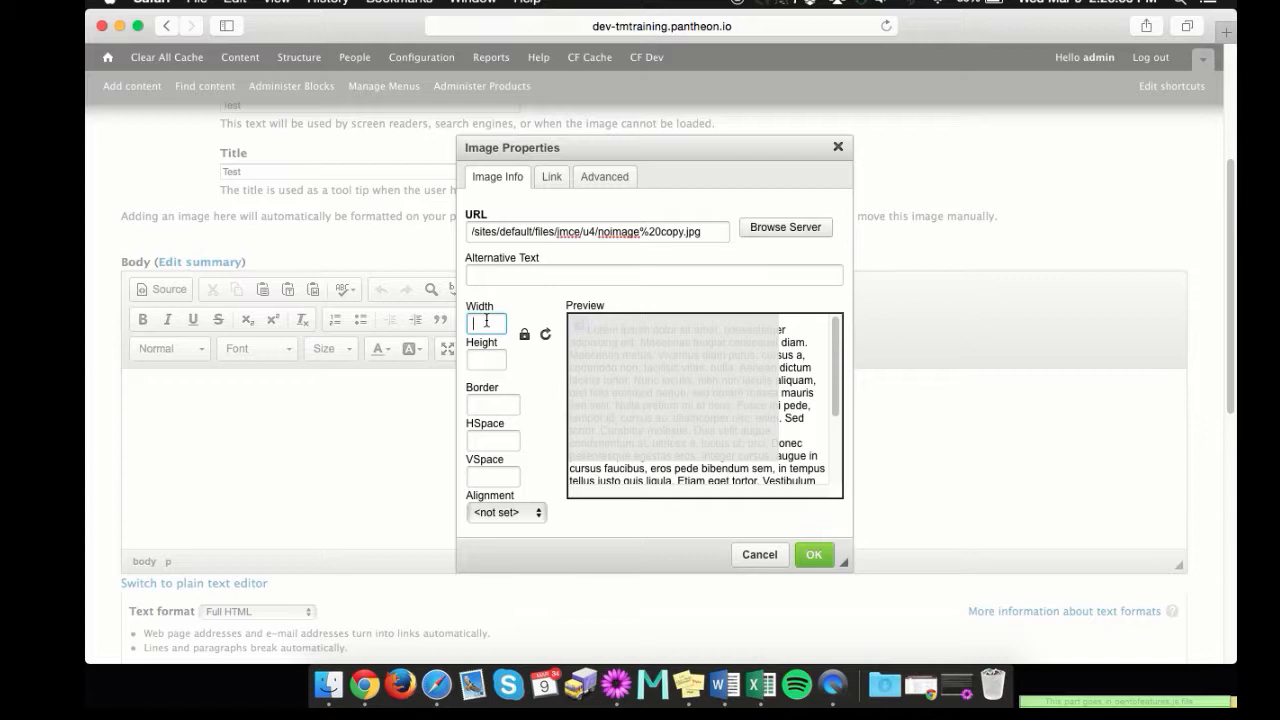
text(100)
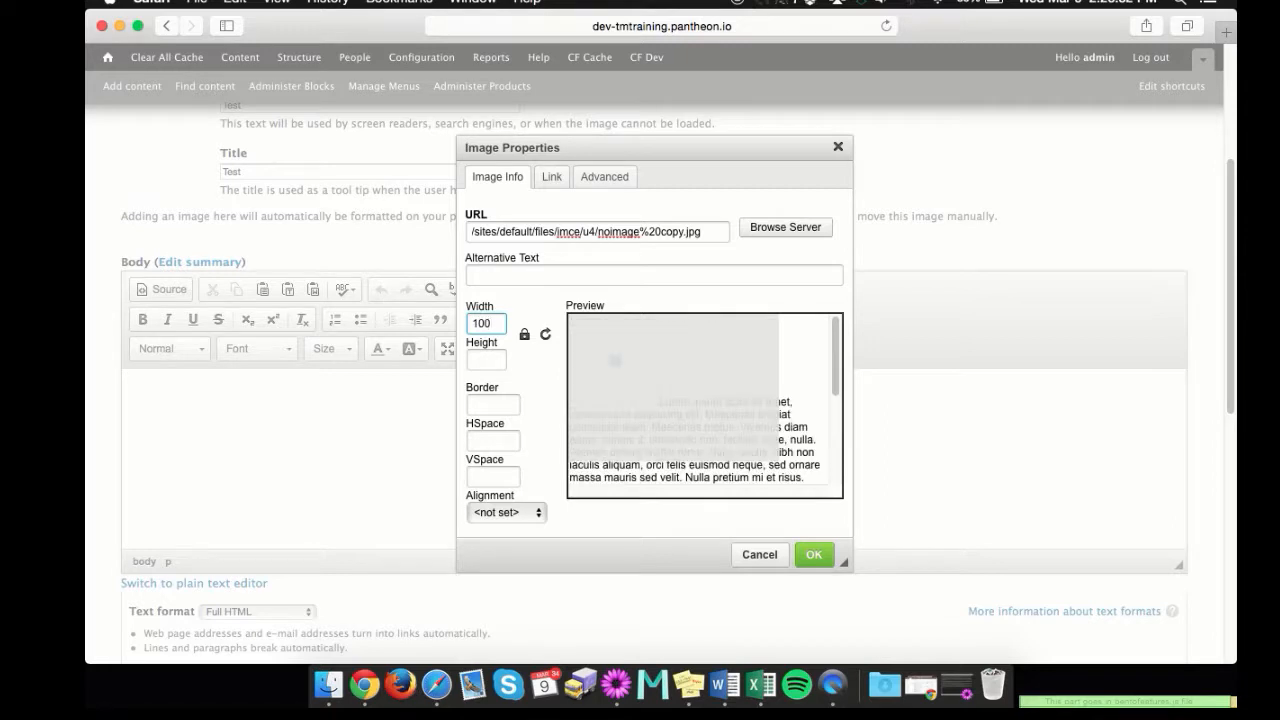
click(482, 358)
text(100)
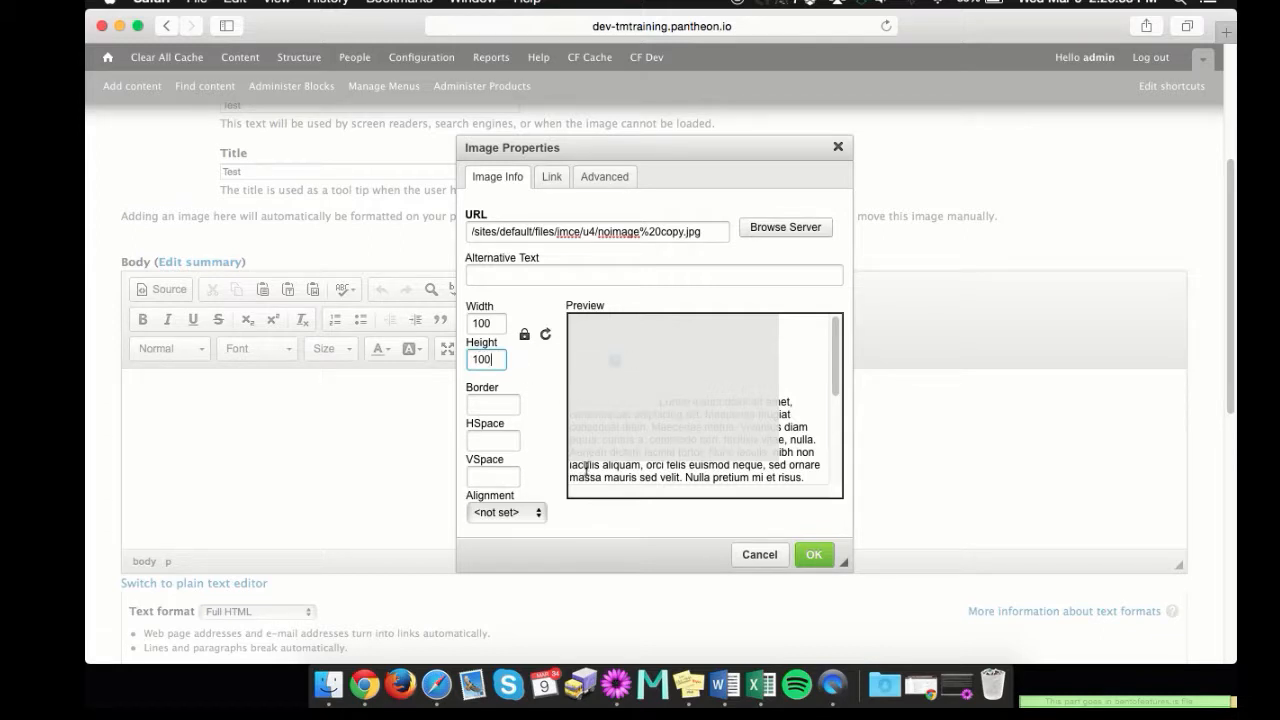
Try a border of 100 on the body image and clear the border value again
click(503, 406)
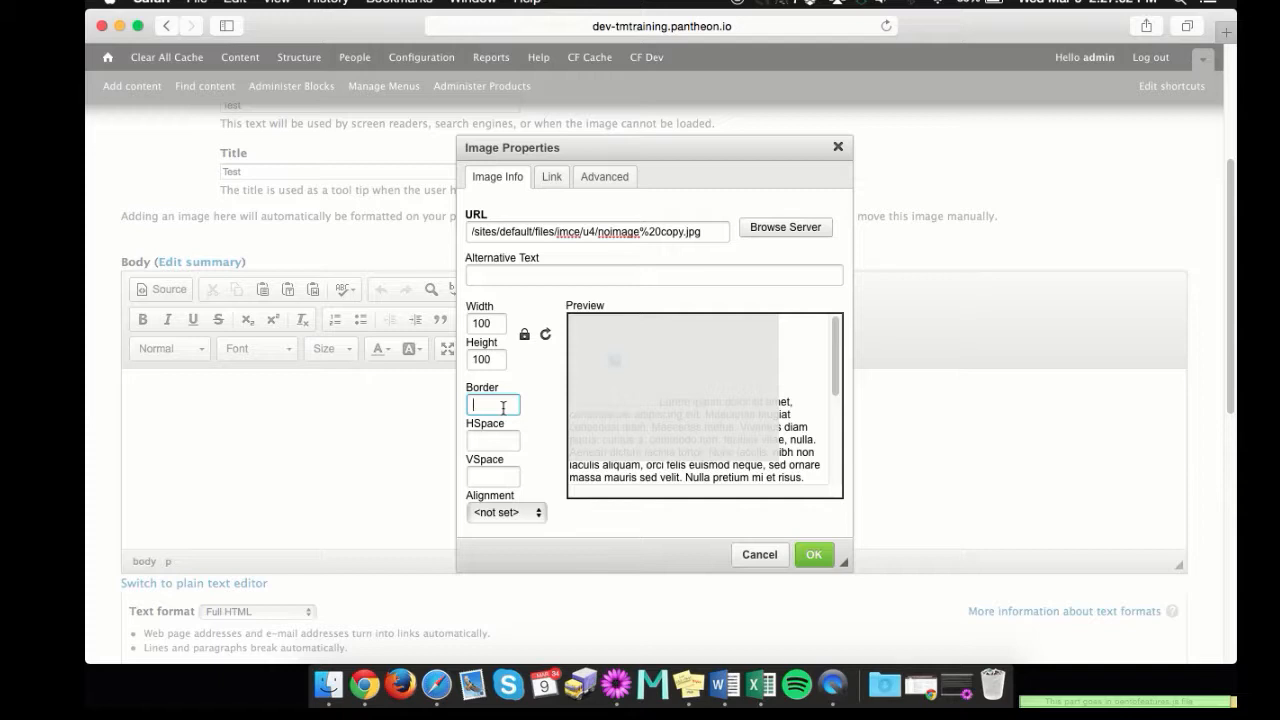
text(1)
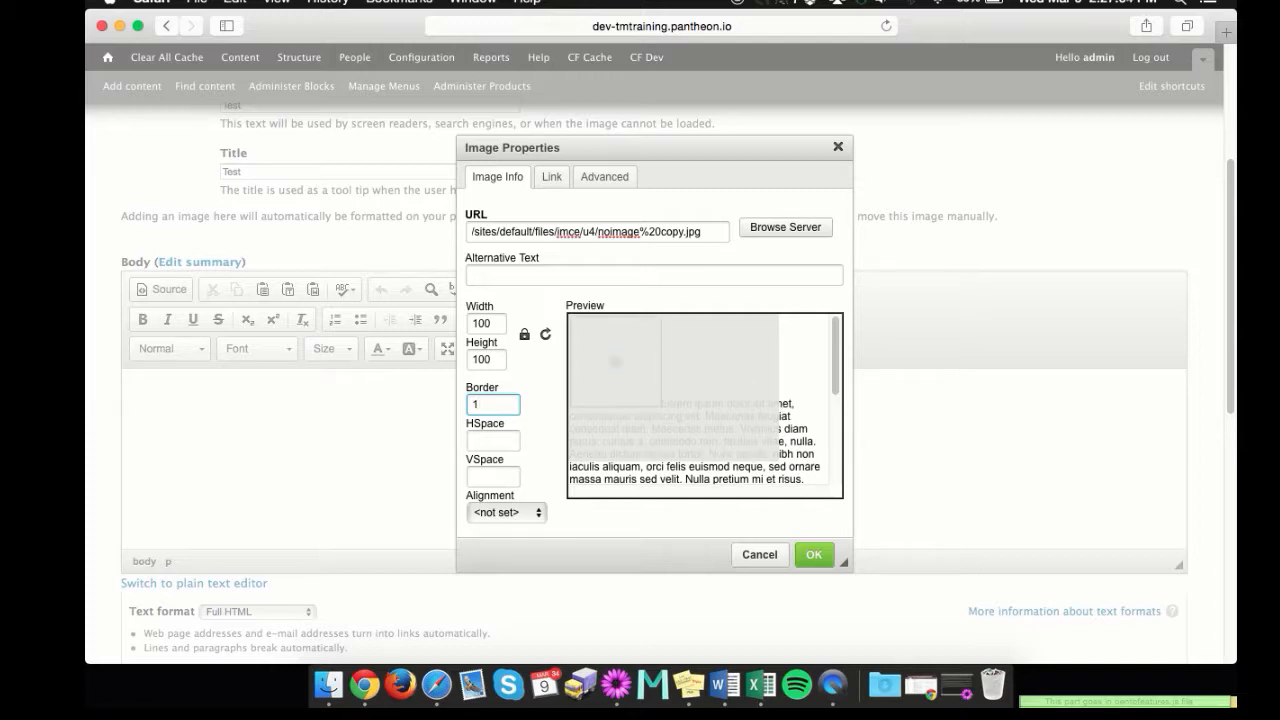
text(00)
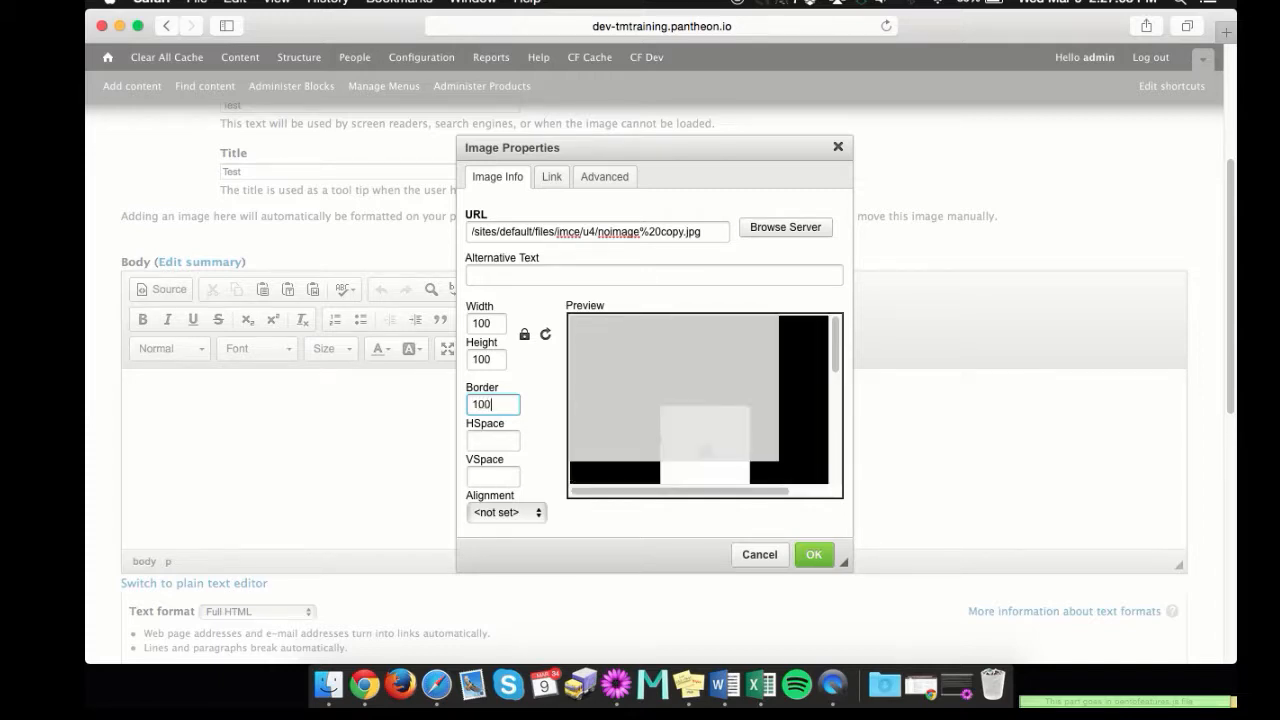
key(BackSpace)
key(BackSpace)
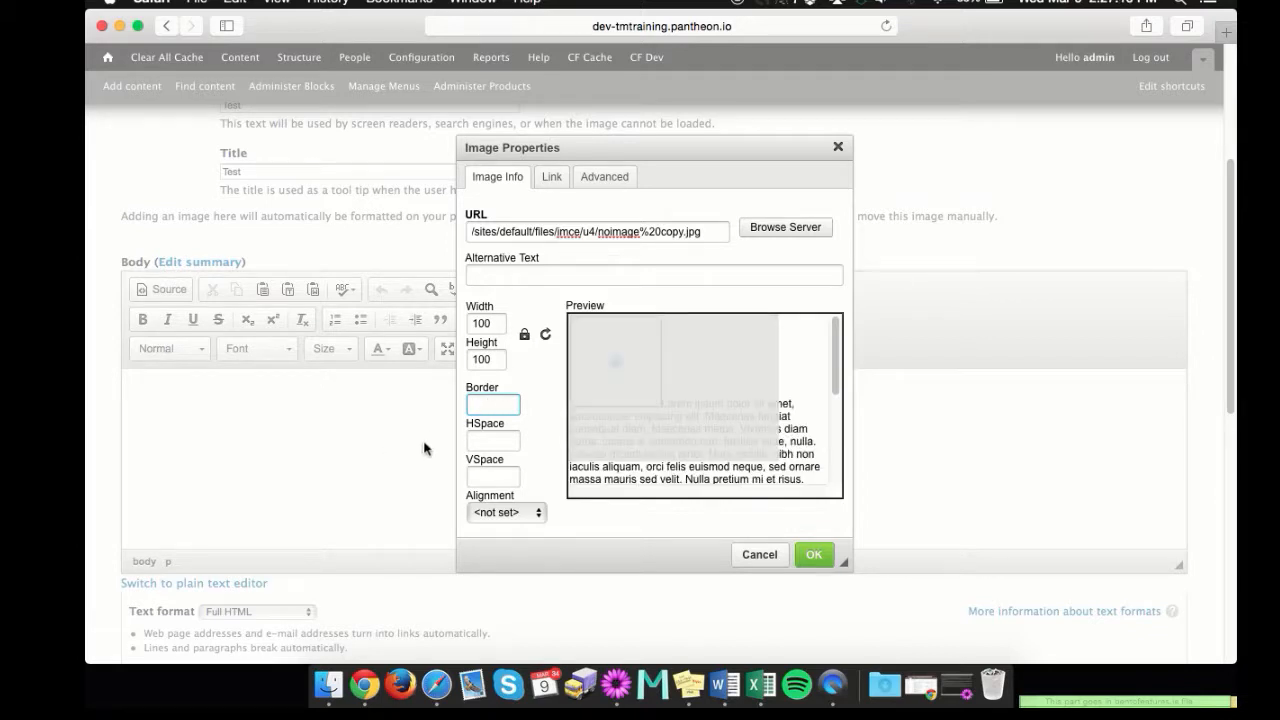
Set the body image's horizontal and vertical spacing to 10 each
click(500, 432)
click(499, 475)
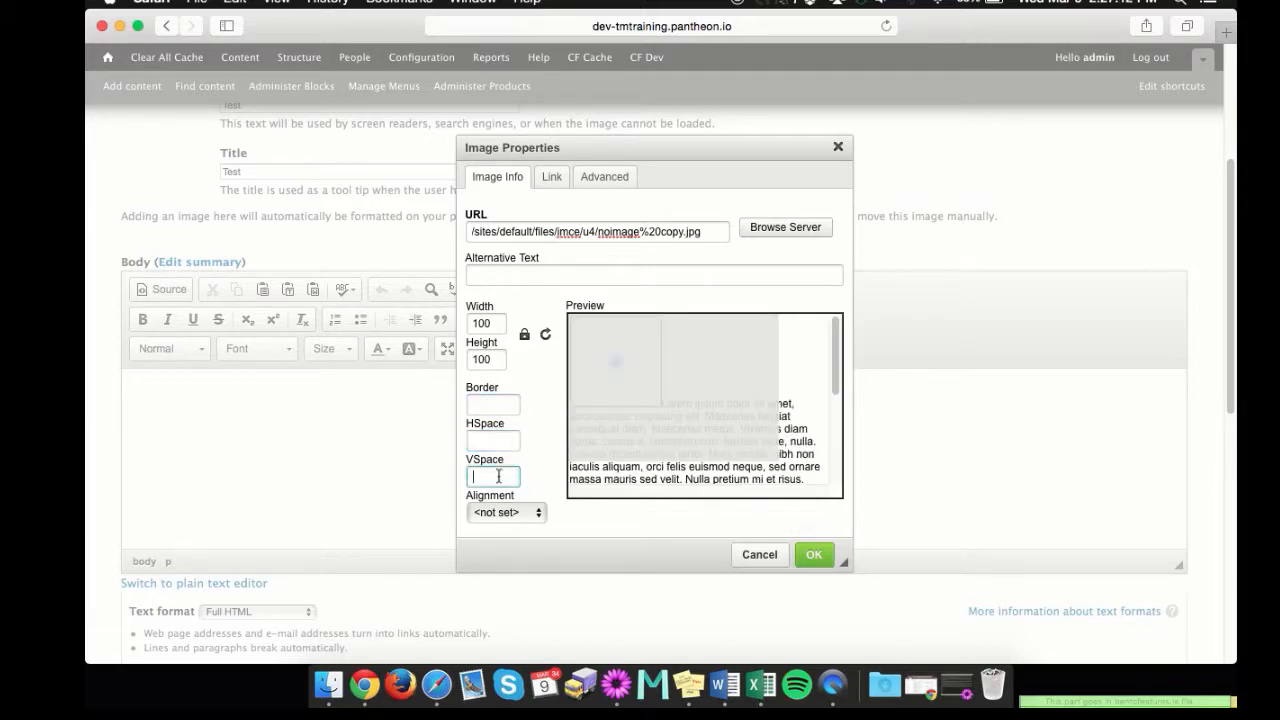
click(497, 441)
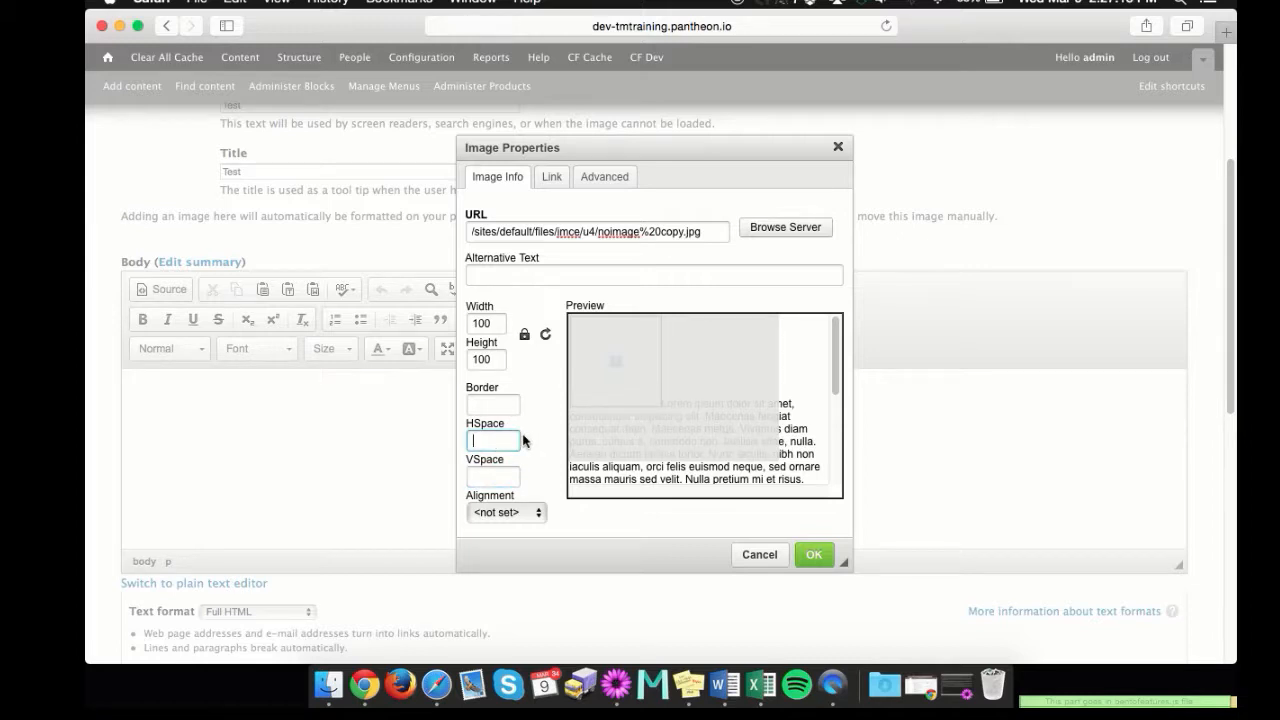
text(10)
click(498, 473)
text(10)
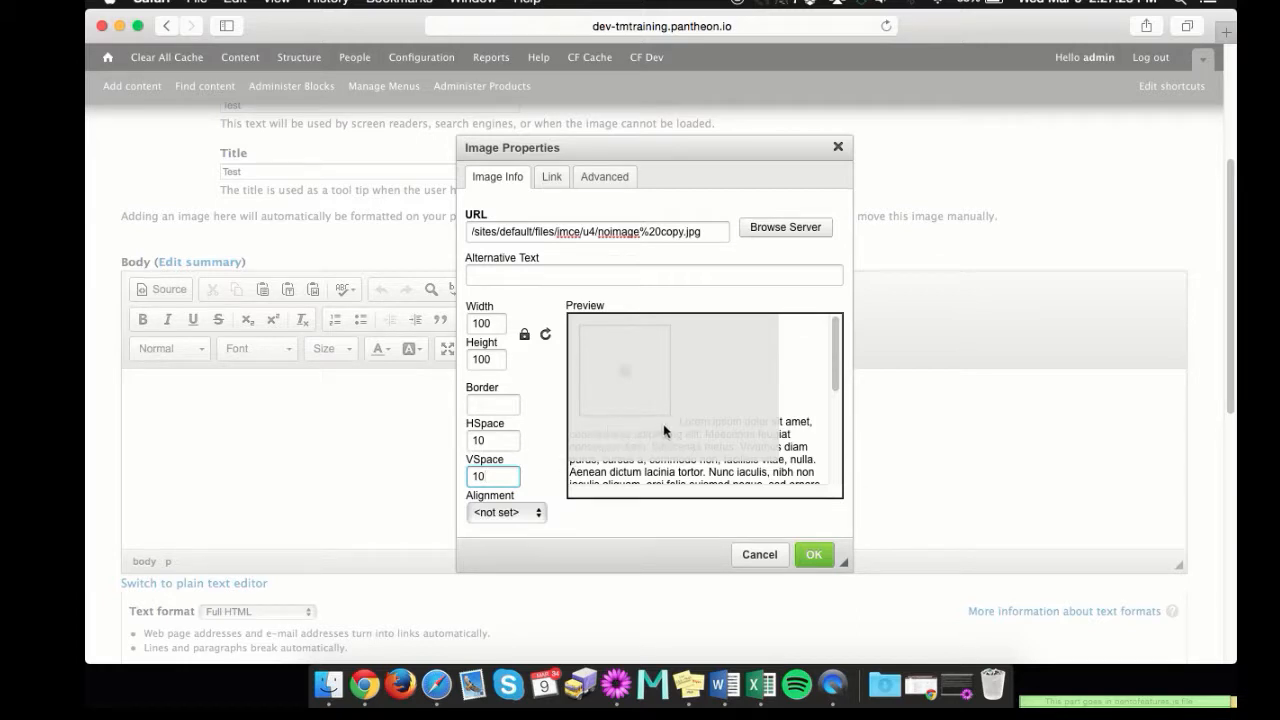
click(624, 548)
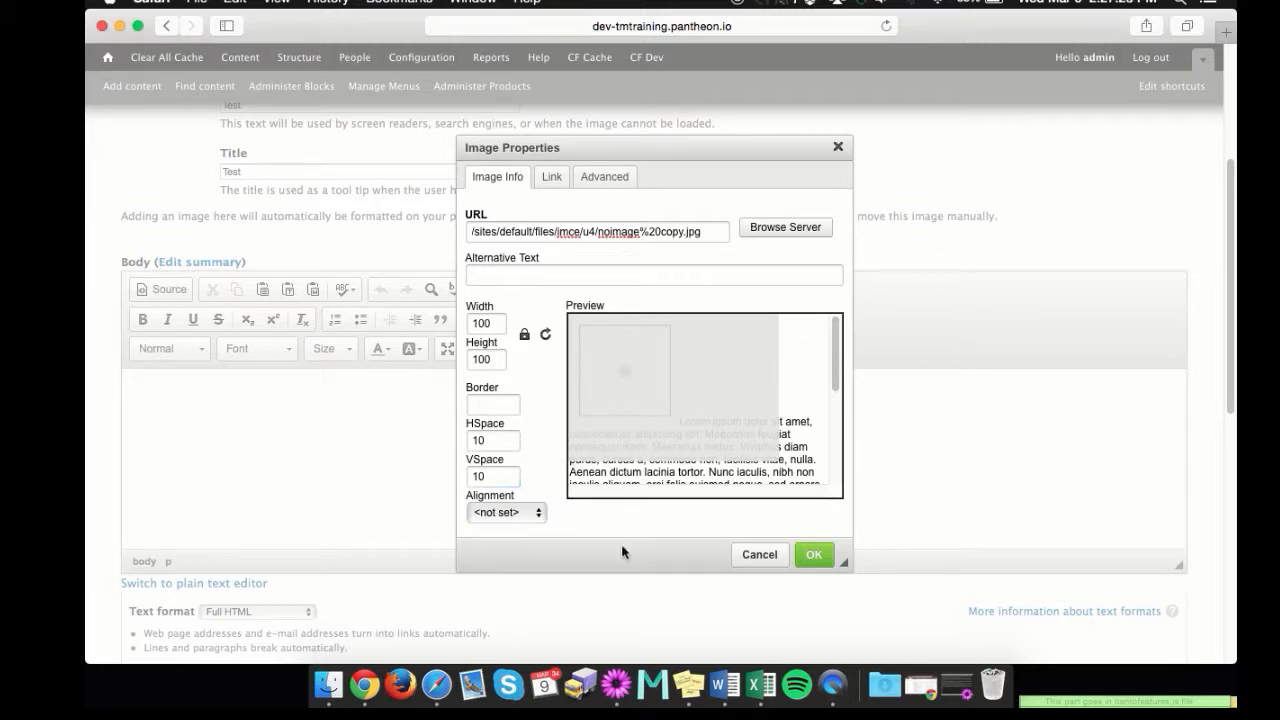
Check the alignment options, leave the alignment not set, and insert the image into the article body
click(506, 514)
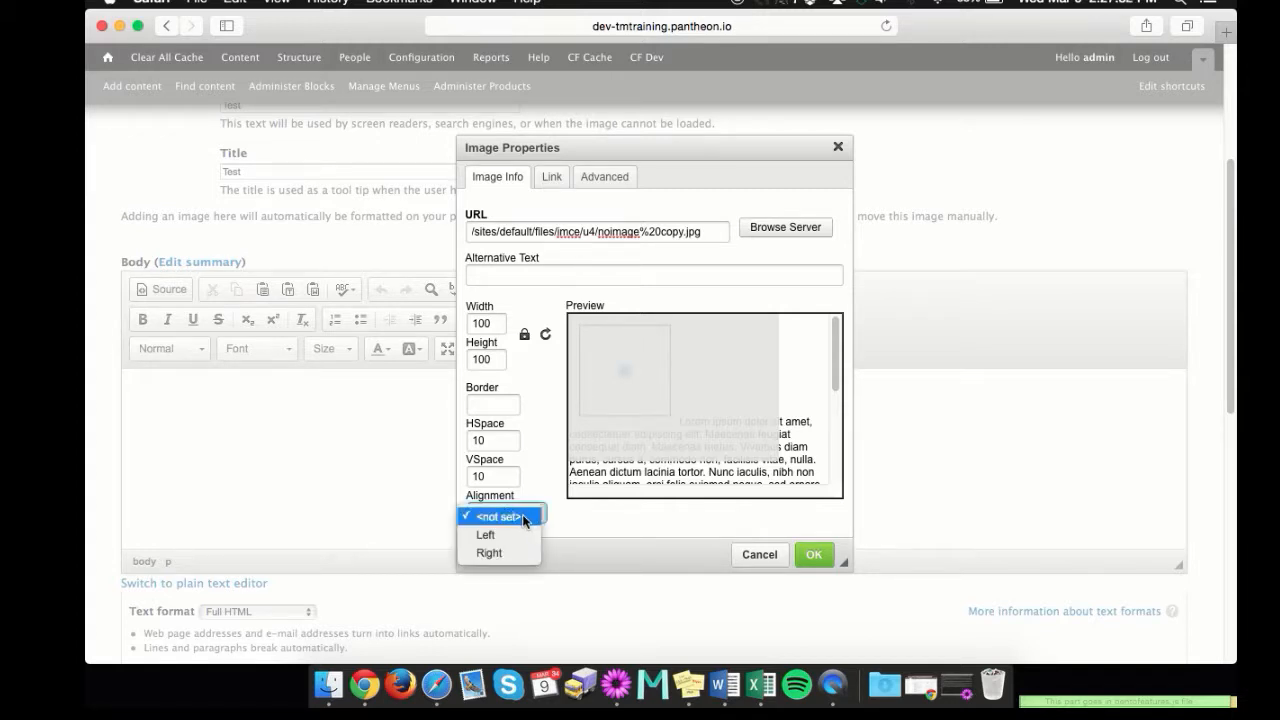
click(522, 517)
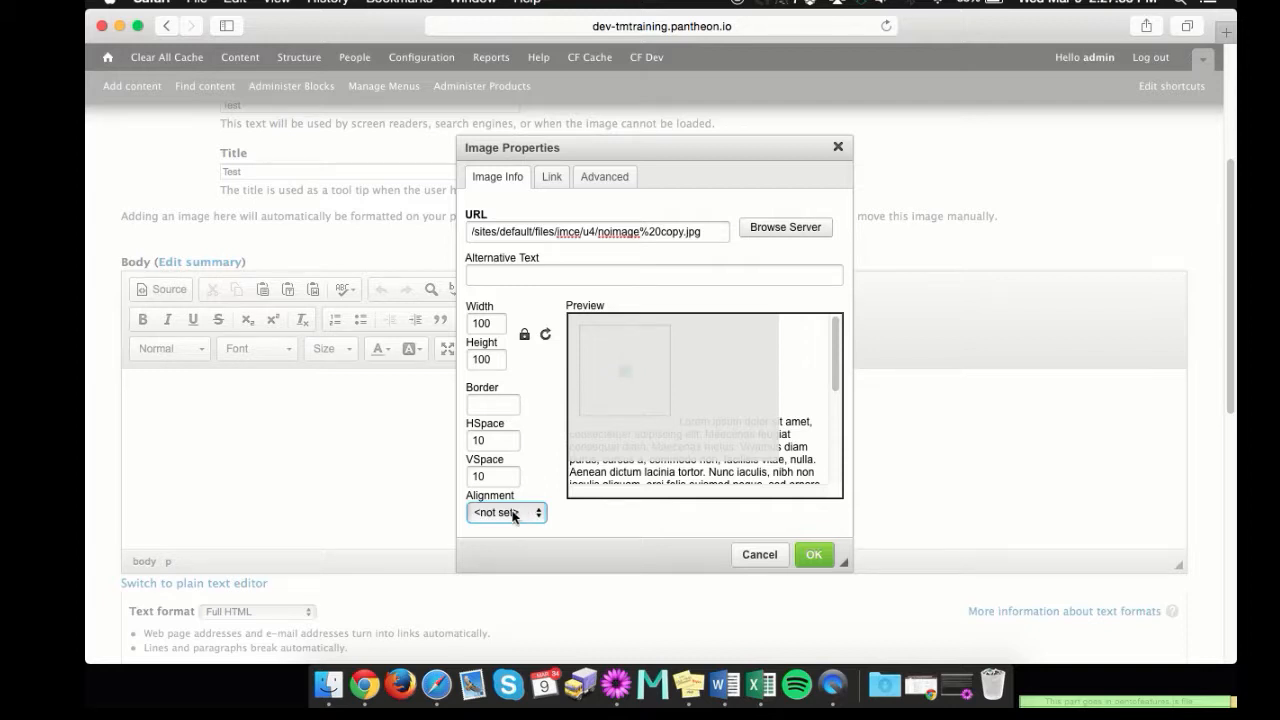
click(513, 516)
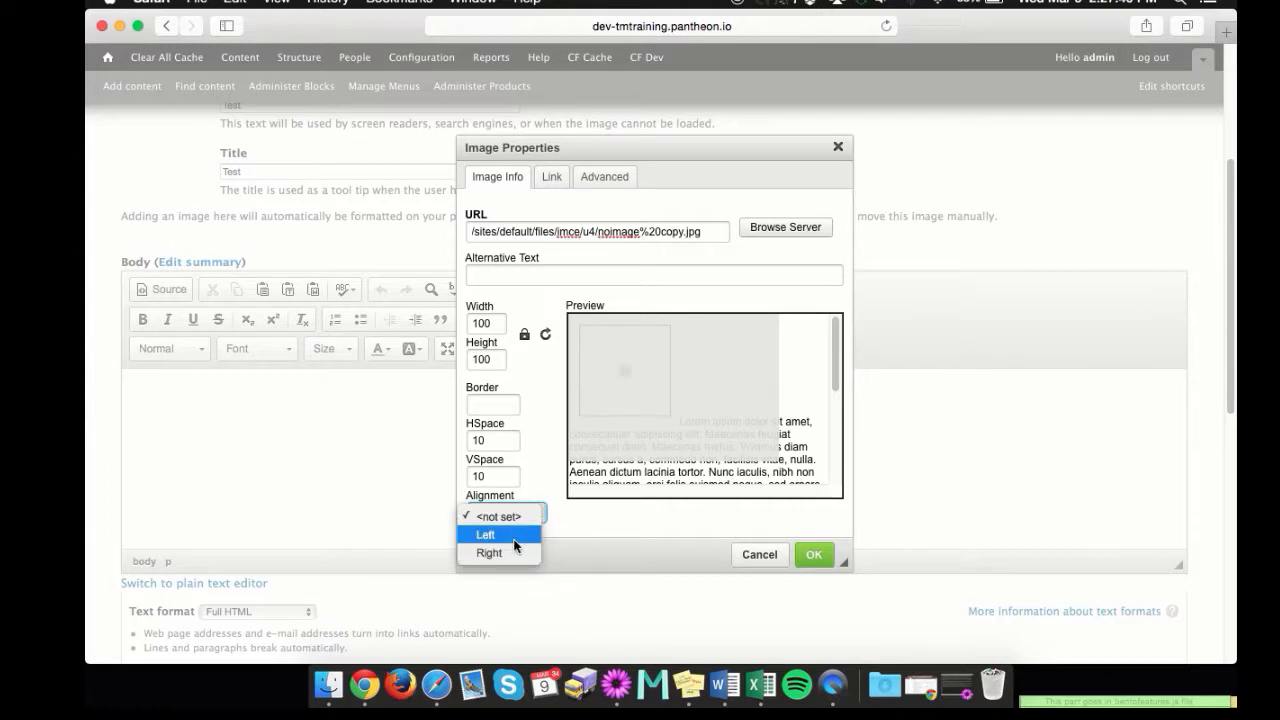
click(575, 557)
click(568, 562)
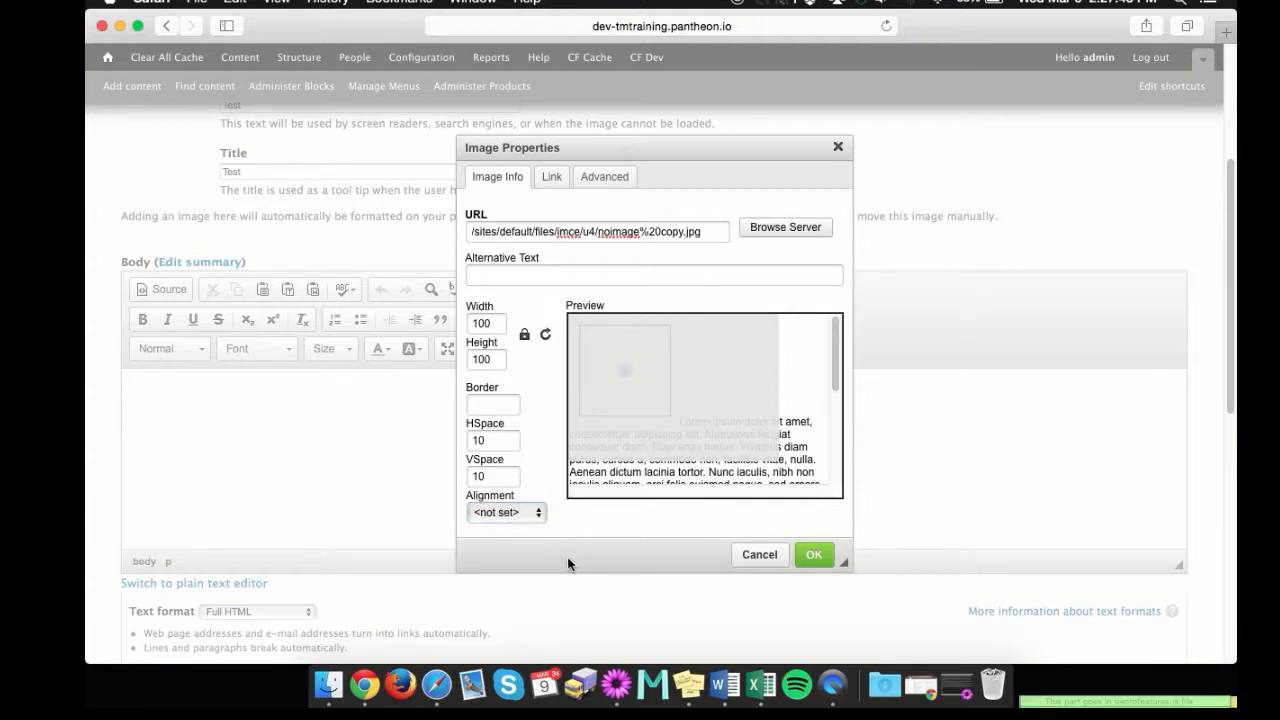
click(814, 556)
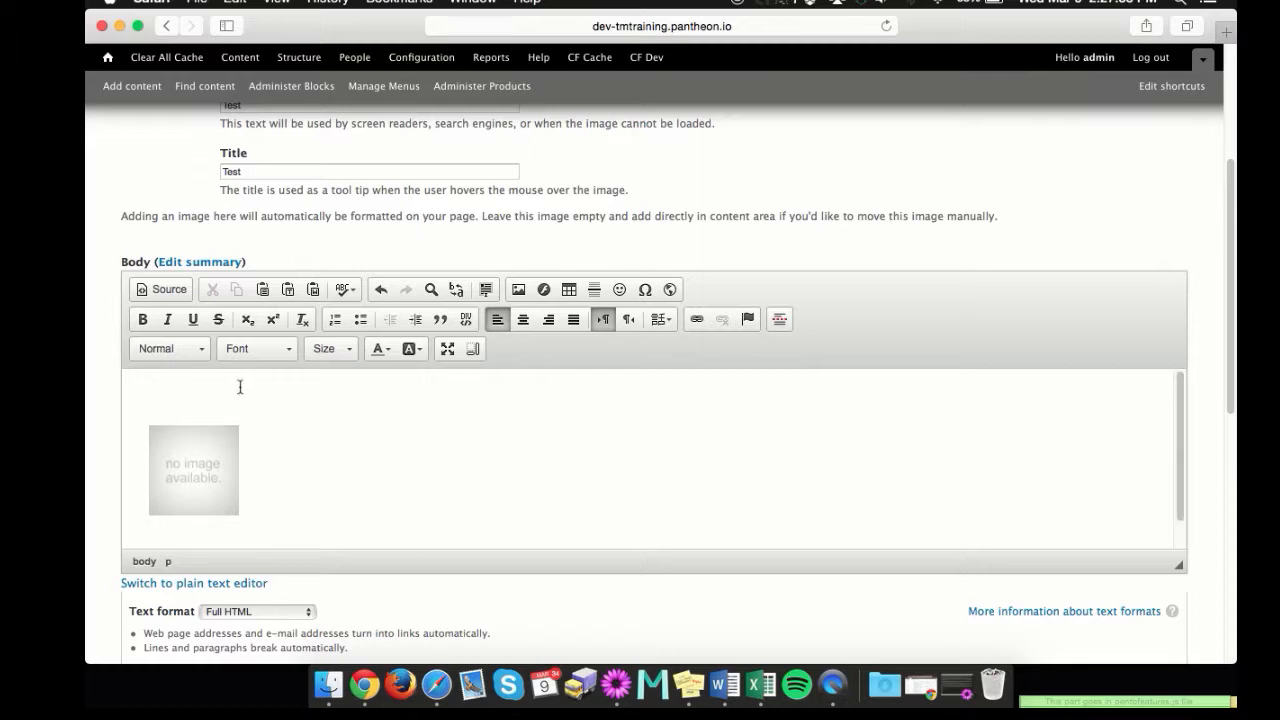
Add the word "Text" on the line above the image in the article body
scroll(240, 383, down, 5)
scroll(163, 362, up, 4)
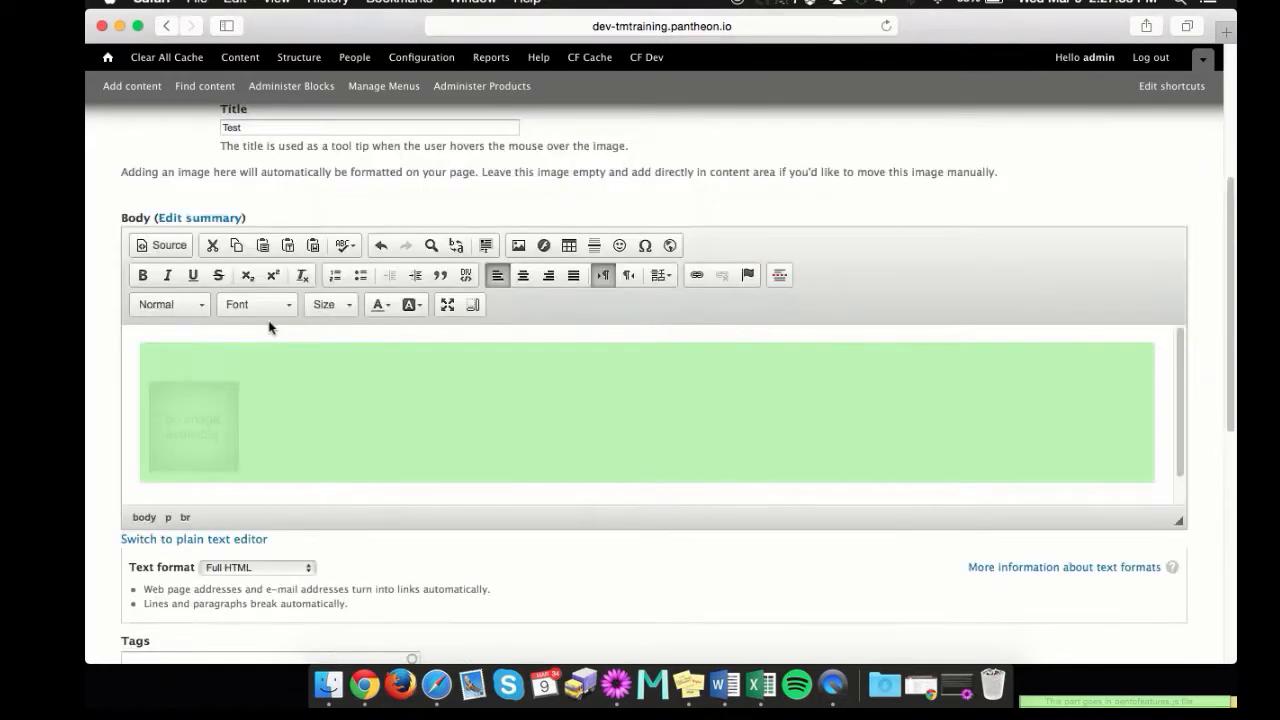
click(163, 337)
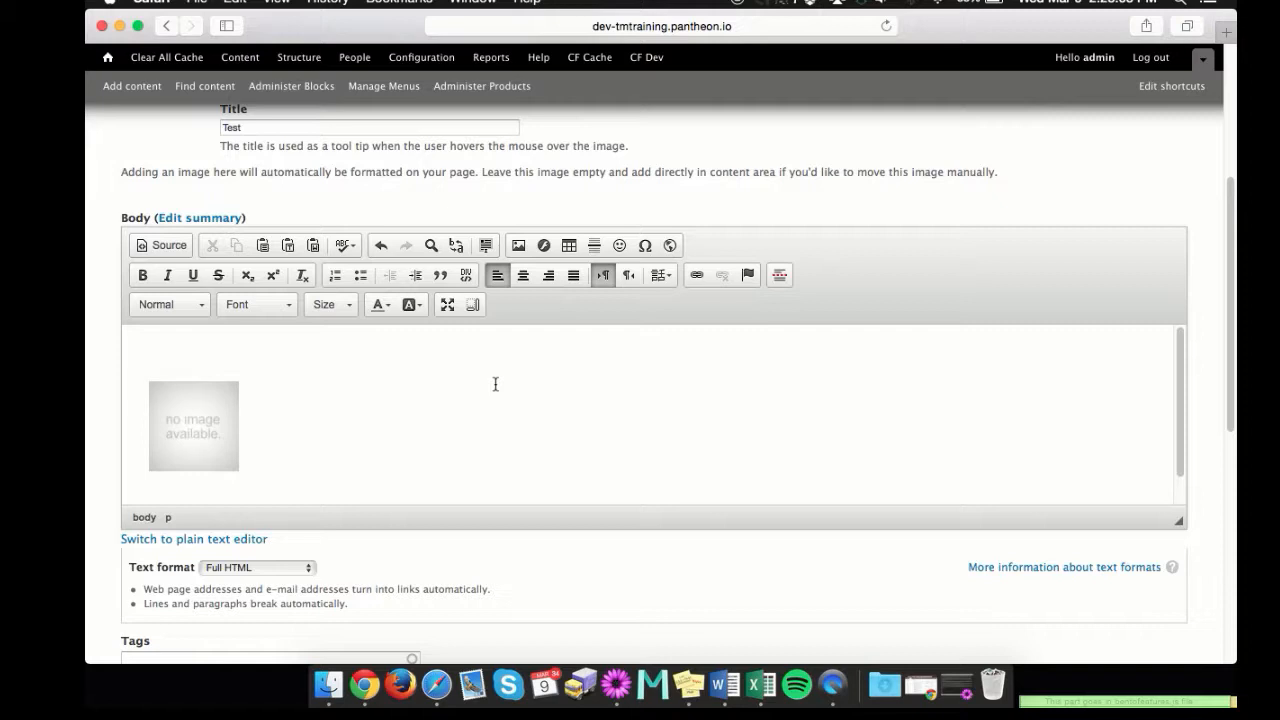
text(Text)
Try to select only the word "Text" above the image in the article body
drag(139, 348, 214, 349)
scroll(280, 338, up, 5)
click(312, 345)
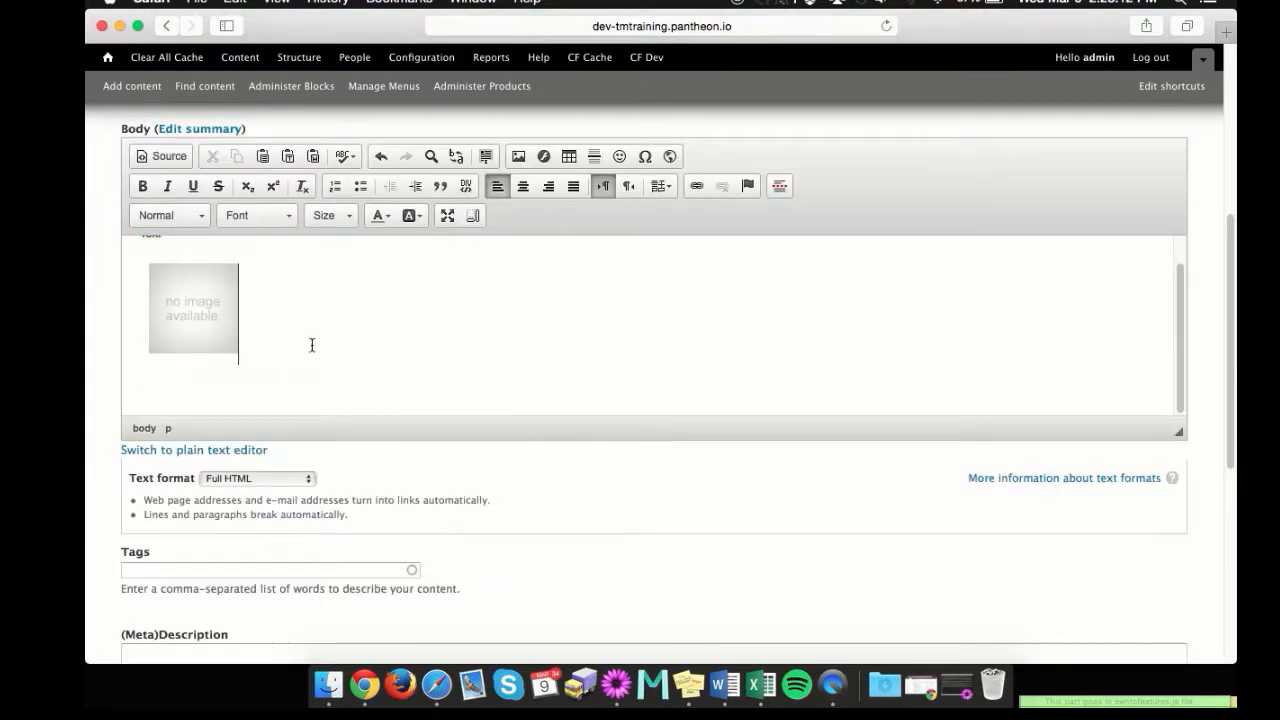
scroll(312, 345, up, 2)
drag(139, 318, 200, 328)
scroll(200, 326, up, 5)
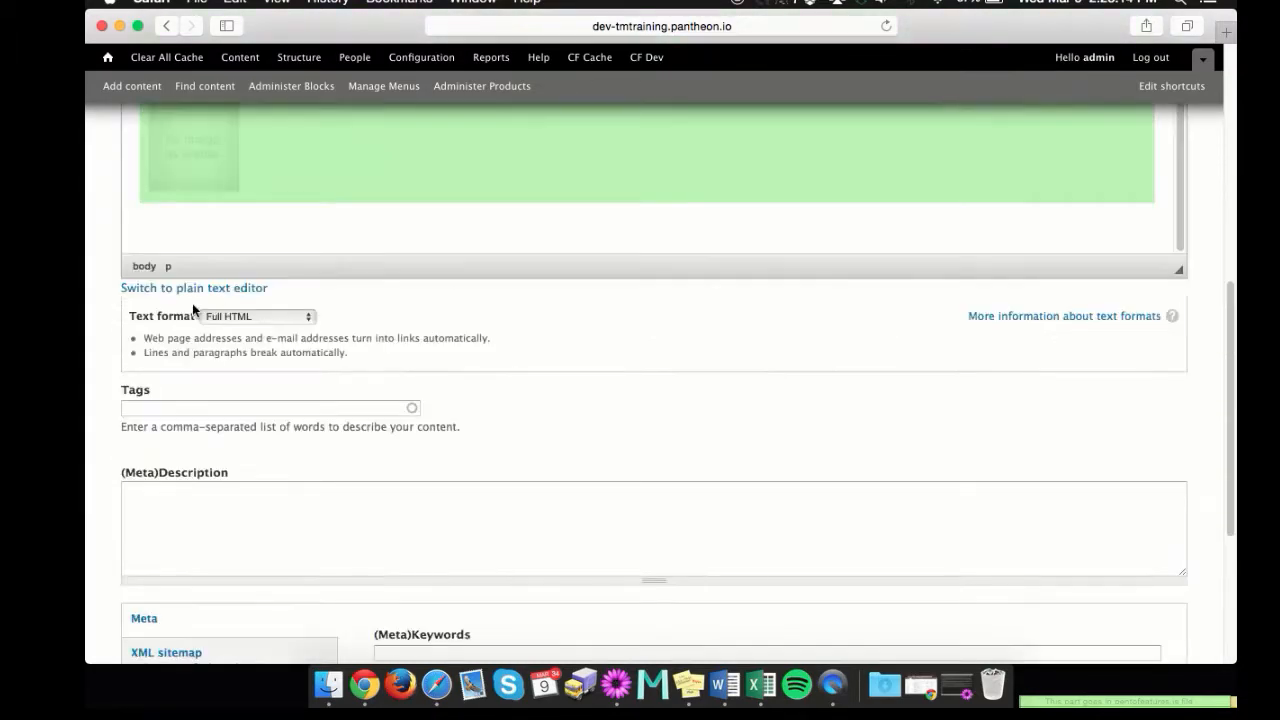
scroll(247, 311, up, 2)
click(320, 290)
scroll(319, 292, up, 5)
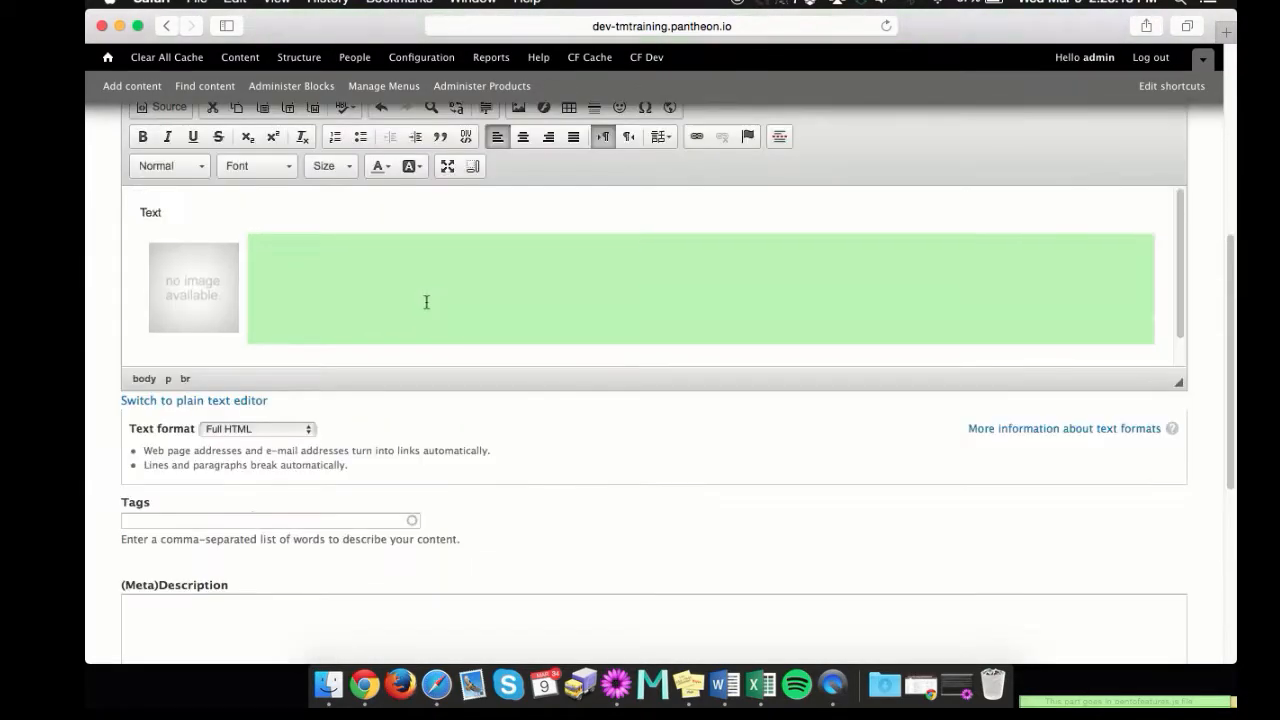
click(218, 210)
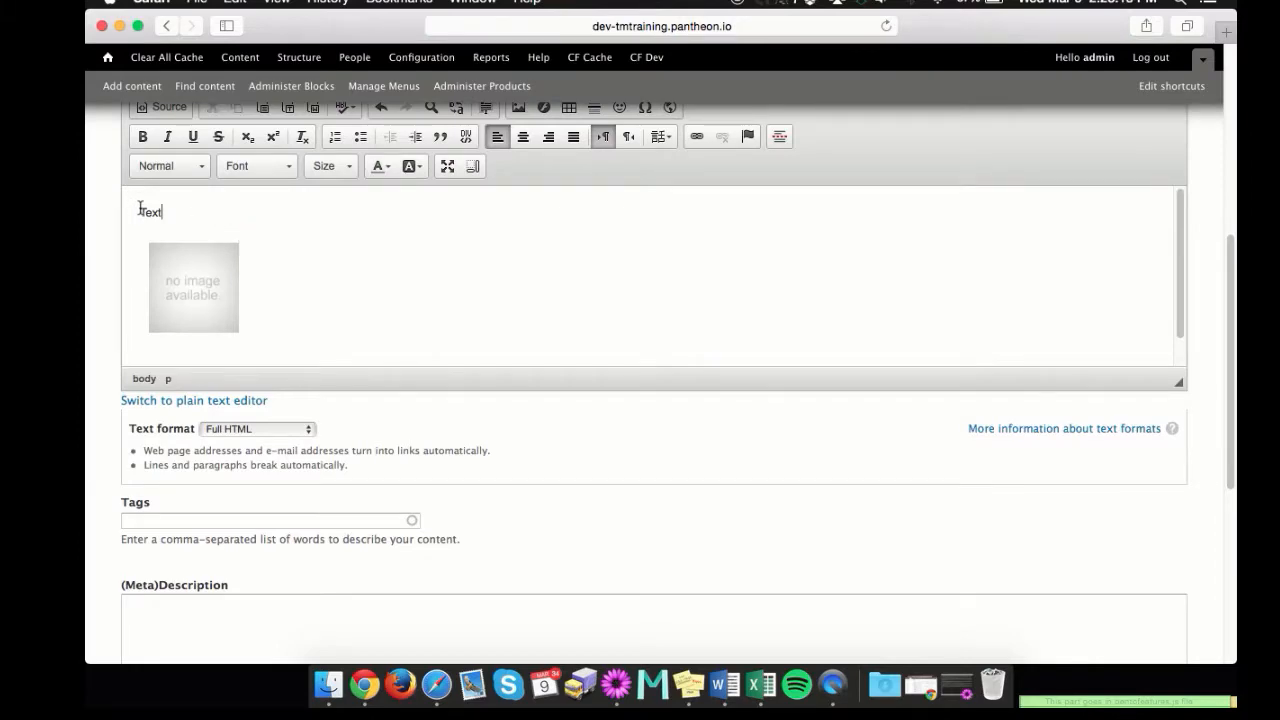
drag(140, 210, 160, 208)
scroll(471, 243, up, 5)
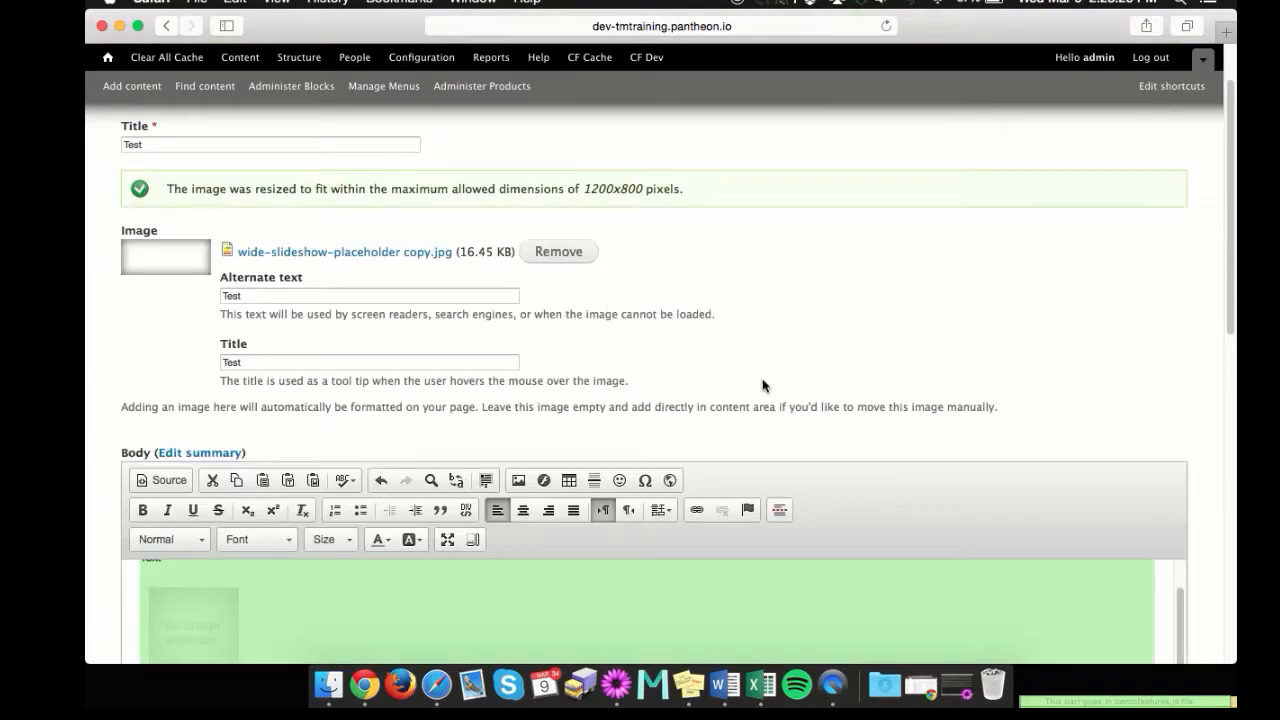
Remove the image from the body by deleting its markup in the HTML source, and return to the formatted view
scroll(762, 385, down, 3)
click(554, 492)
click(162, 346)
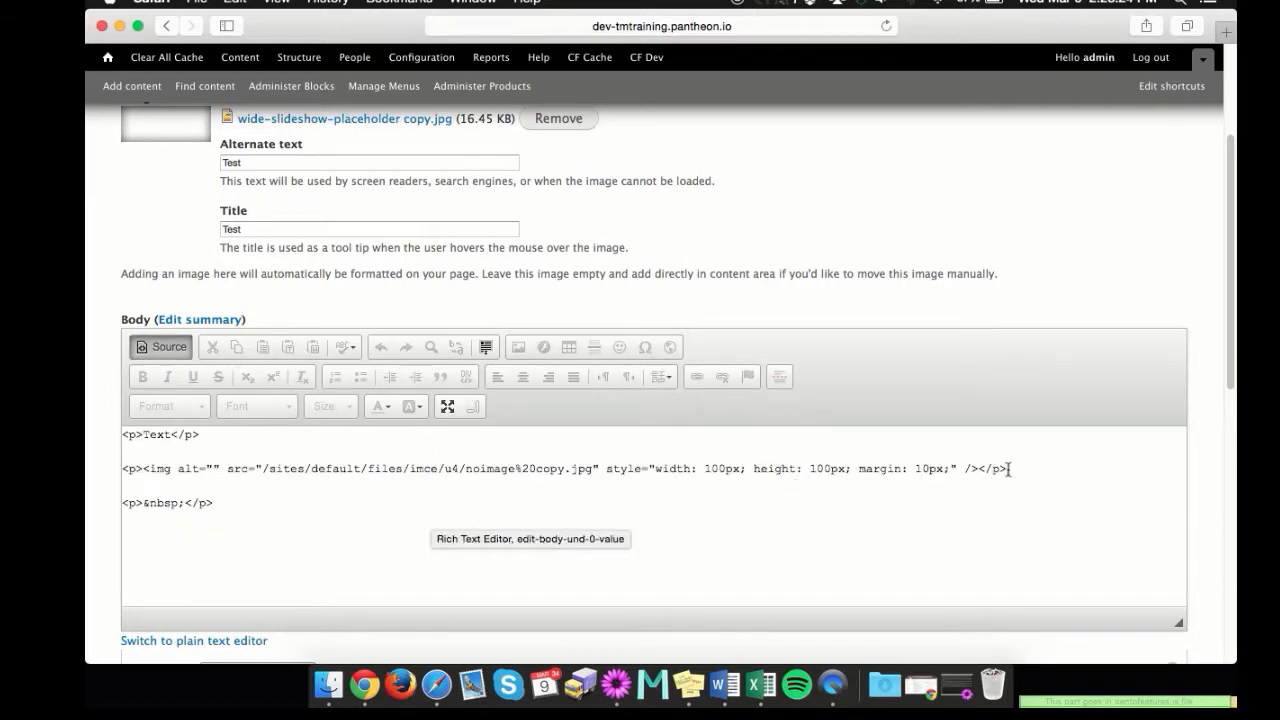
drag(1009, 469, 596, 469)
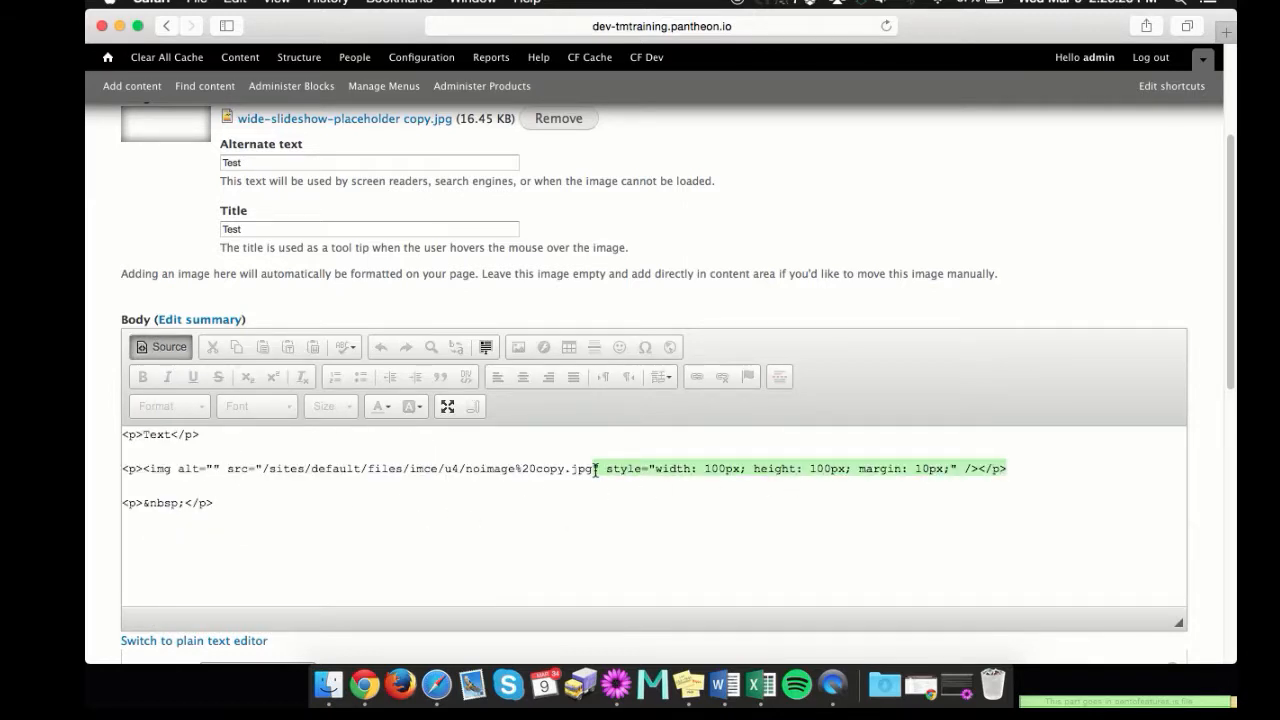
key(BackSpace)
click(162, 346)
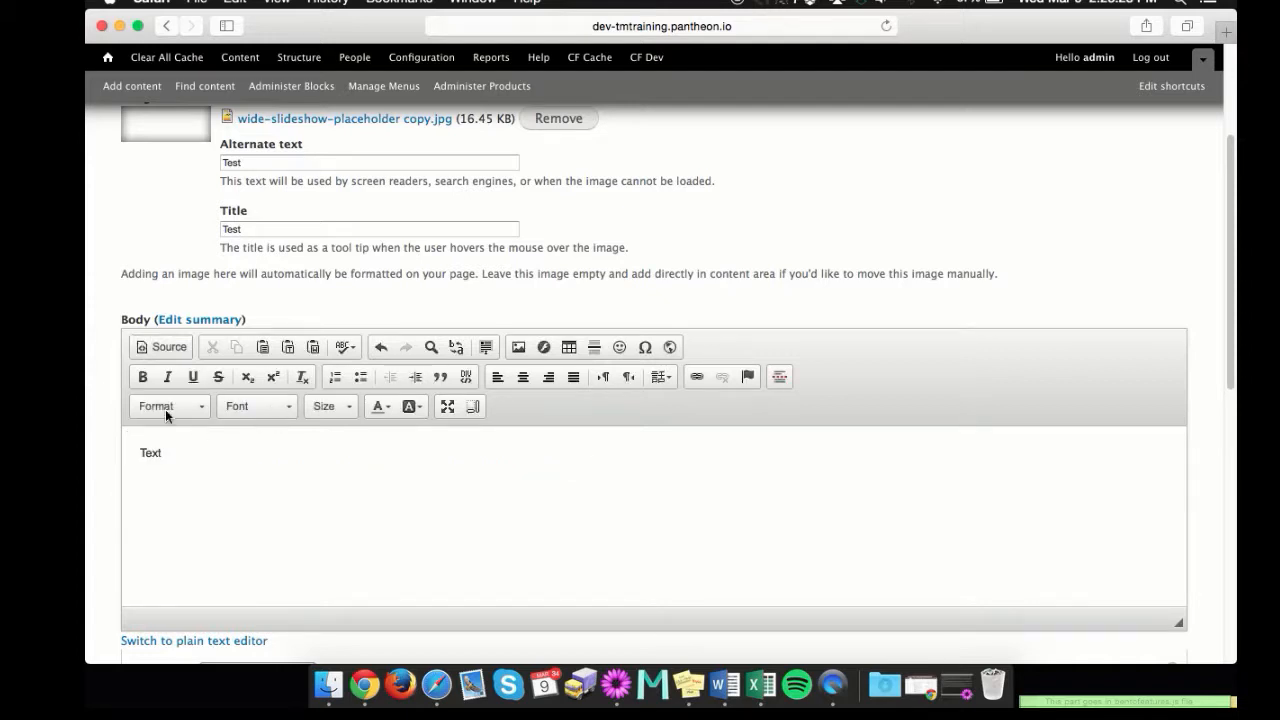
scroll(344, 417, down, 5)
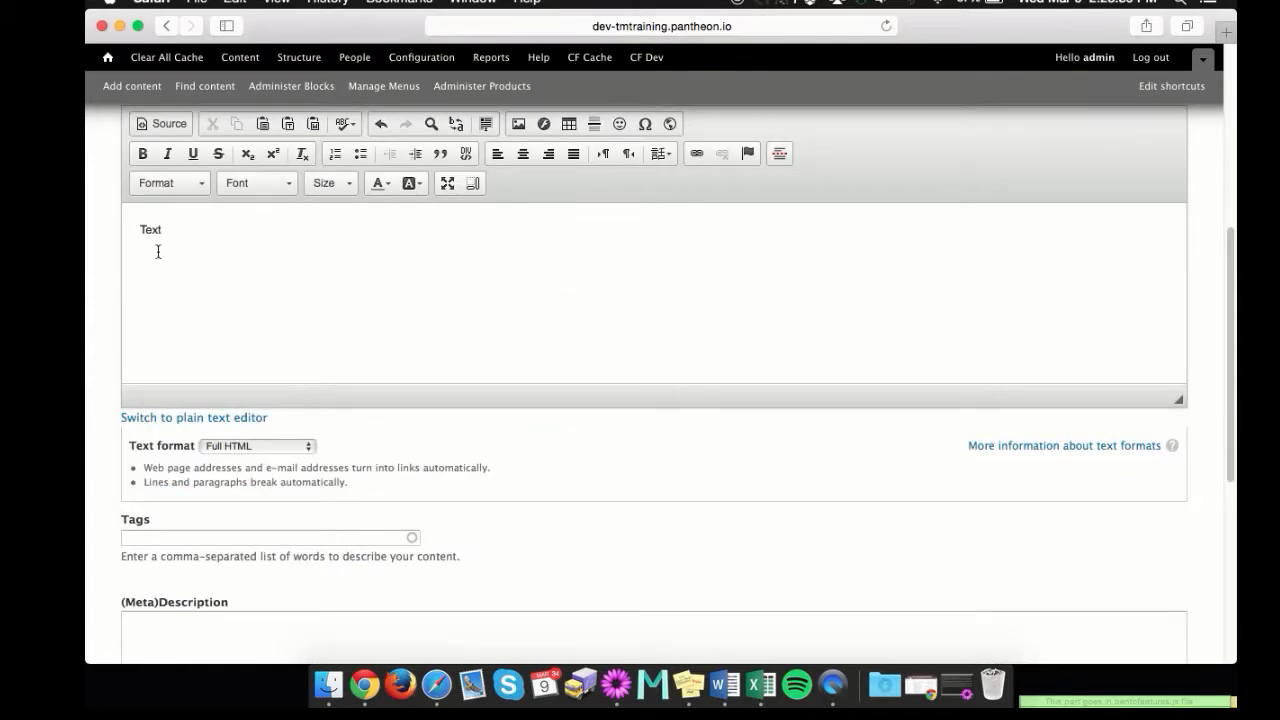
drag(136, 229, 164, 229)
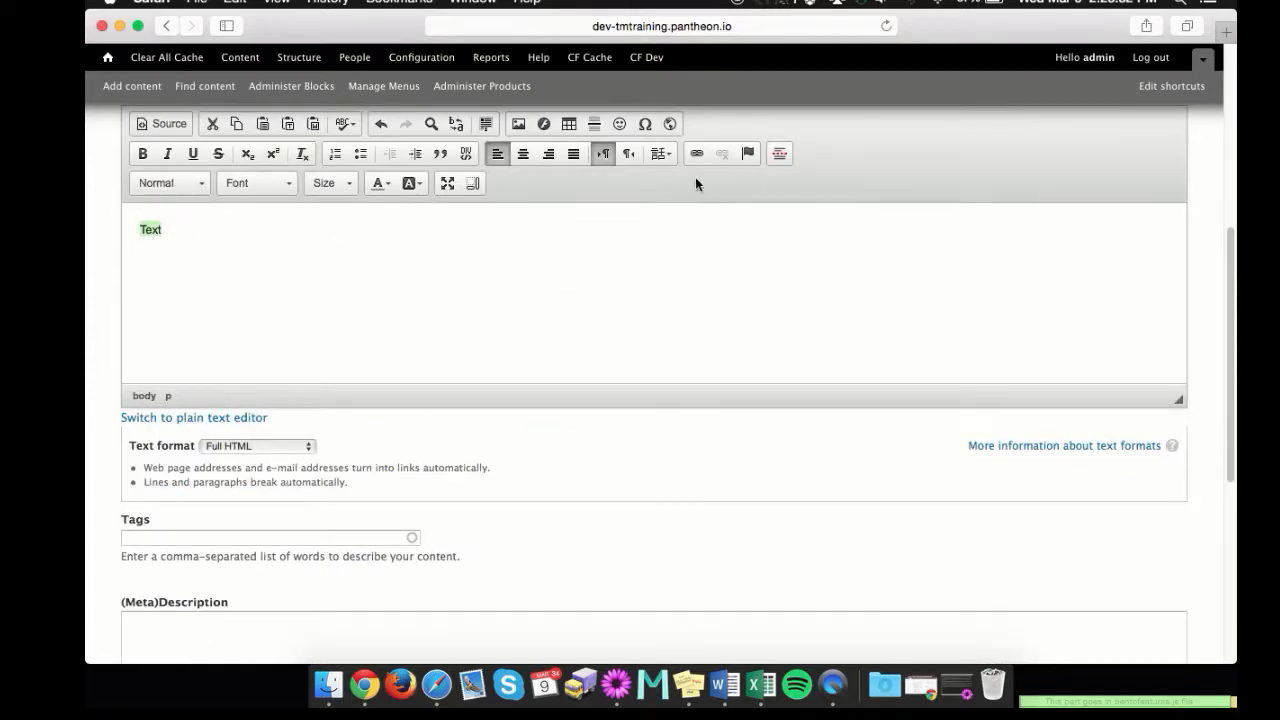
scroll(704, 211, up, 1)
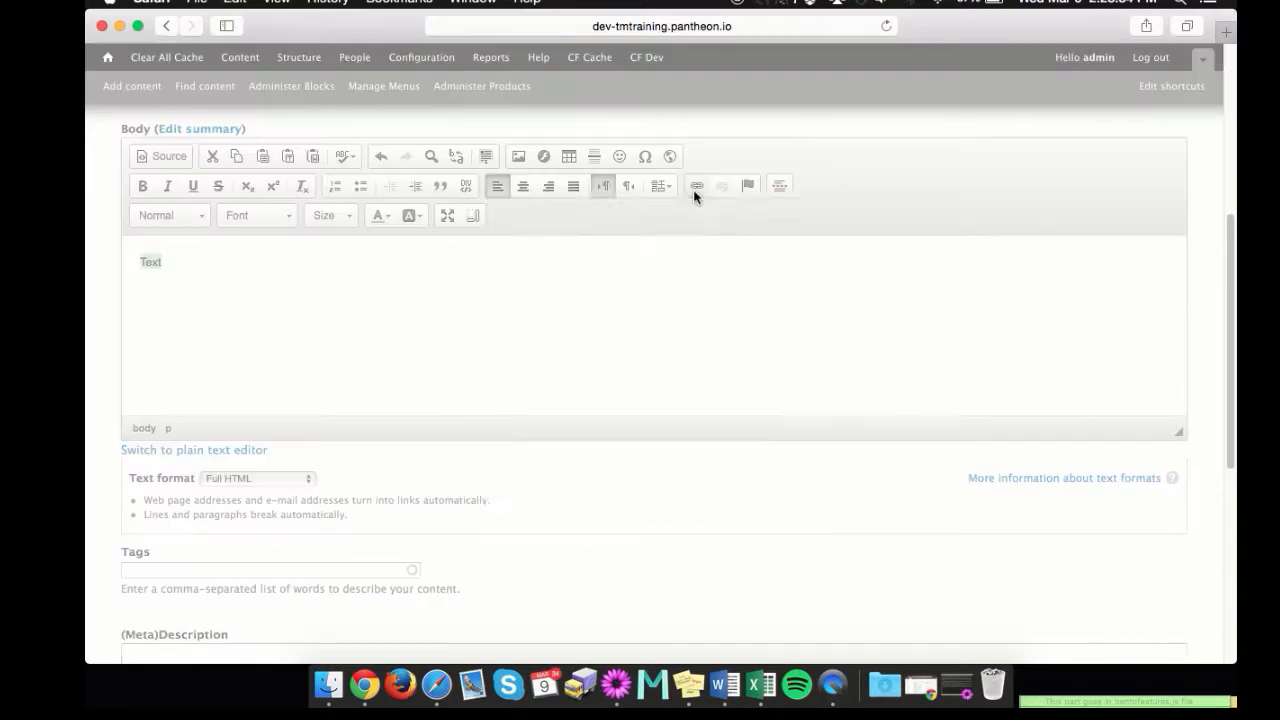
click(696, 187)
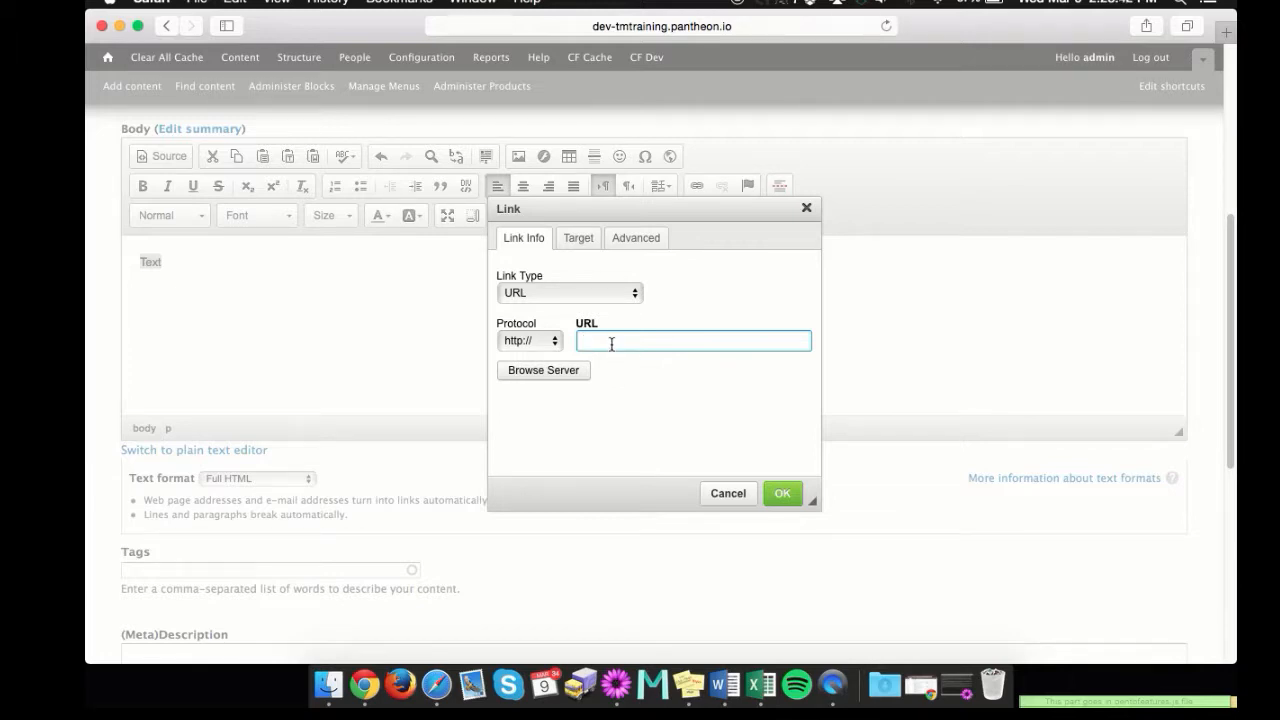
text(www.google.com)
click(782, 493)
Add a second line reading "Text" below the linked word in the article body
click(163, 286)
key(Return)
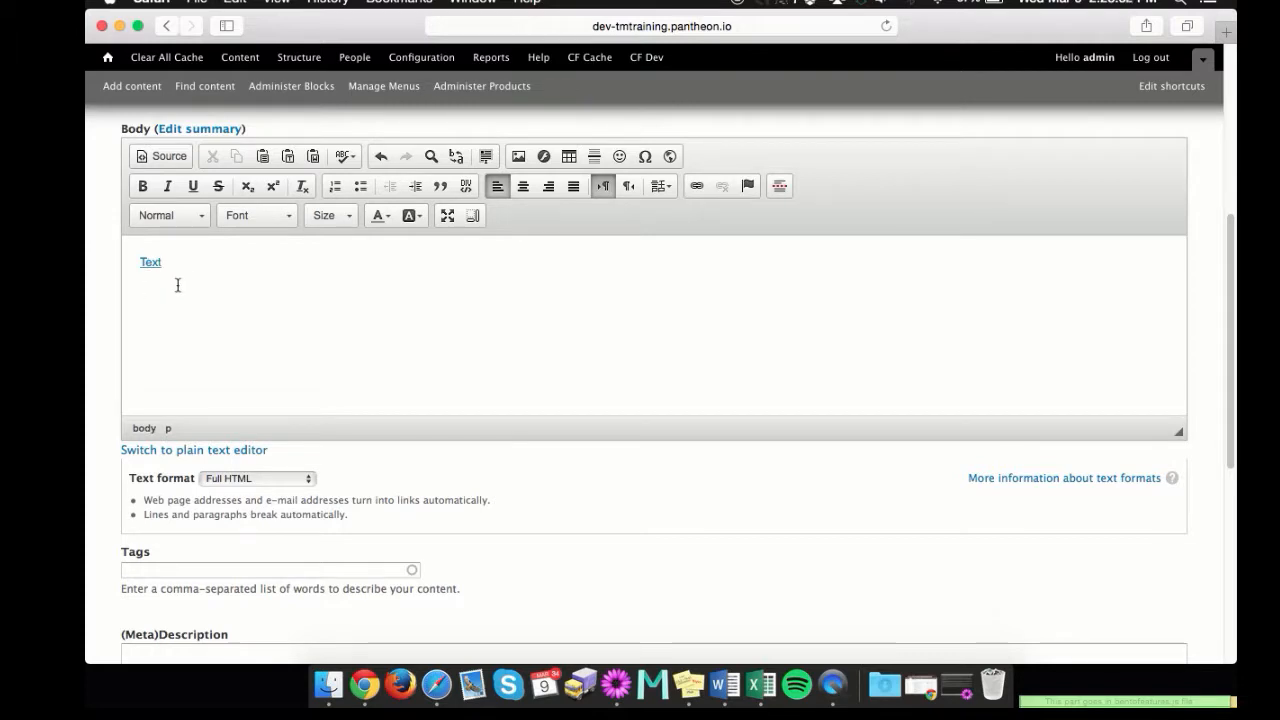
text(Test)
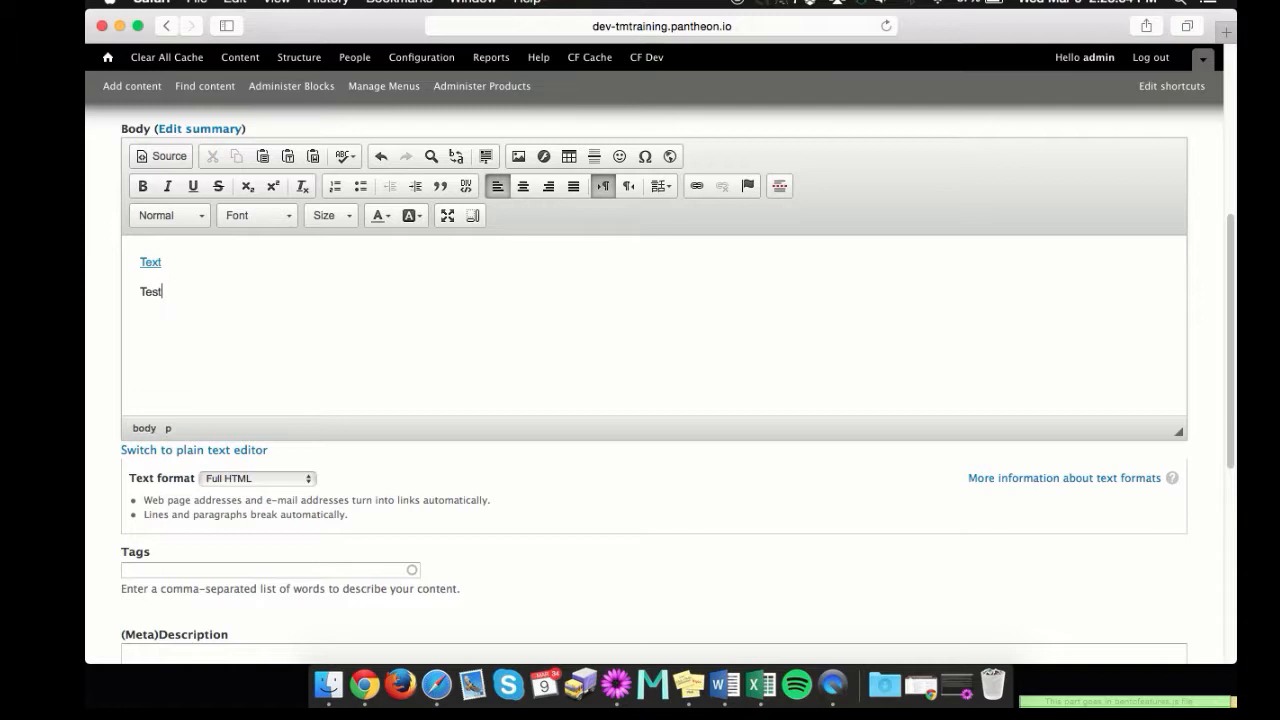
key(BackSpace)
key(BackSpace)
Link the second "Text" line to /contact with the target New Window (_blank)
drag(138, 290, 185, 290)
click(697, 190)
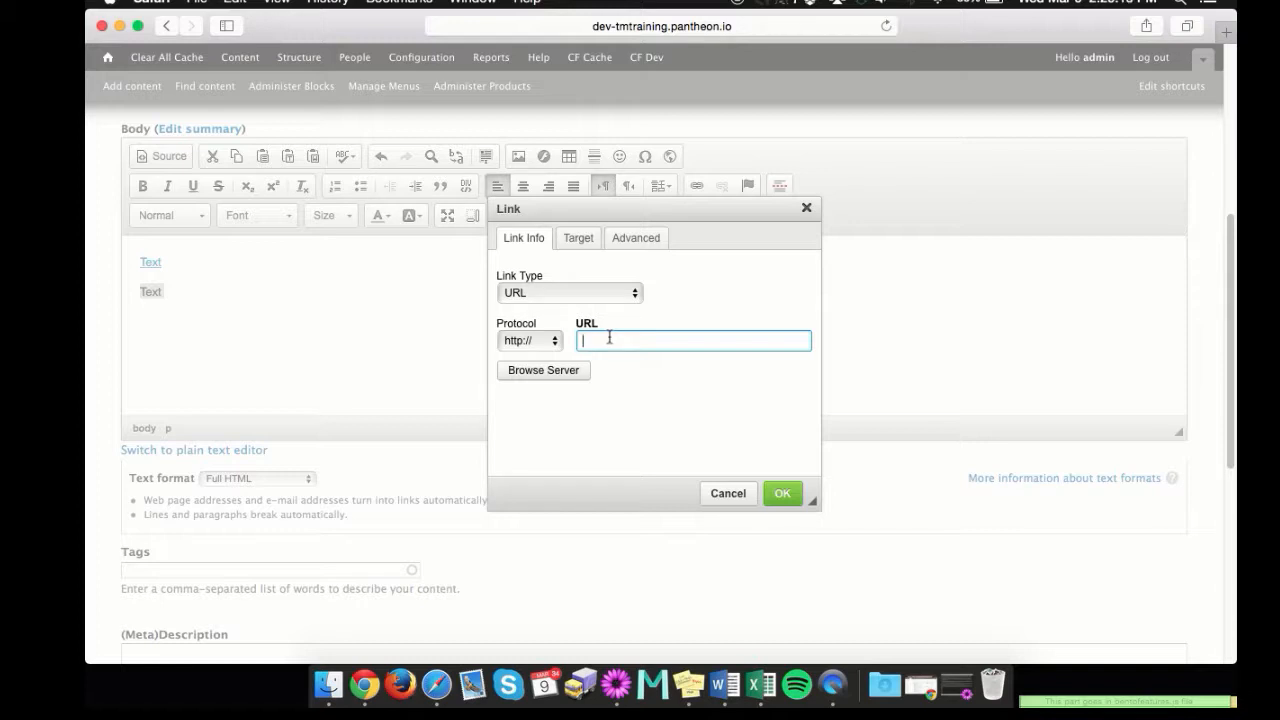
text(/contact)
click(574, 240)
click(572, 292)
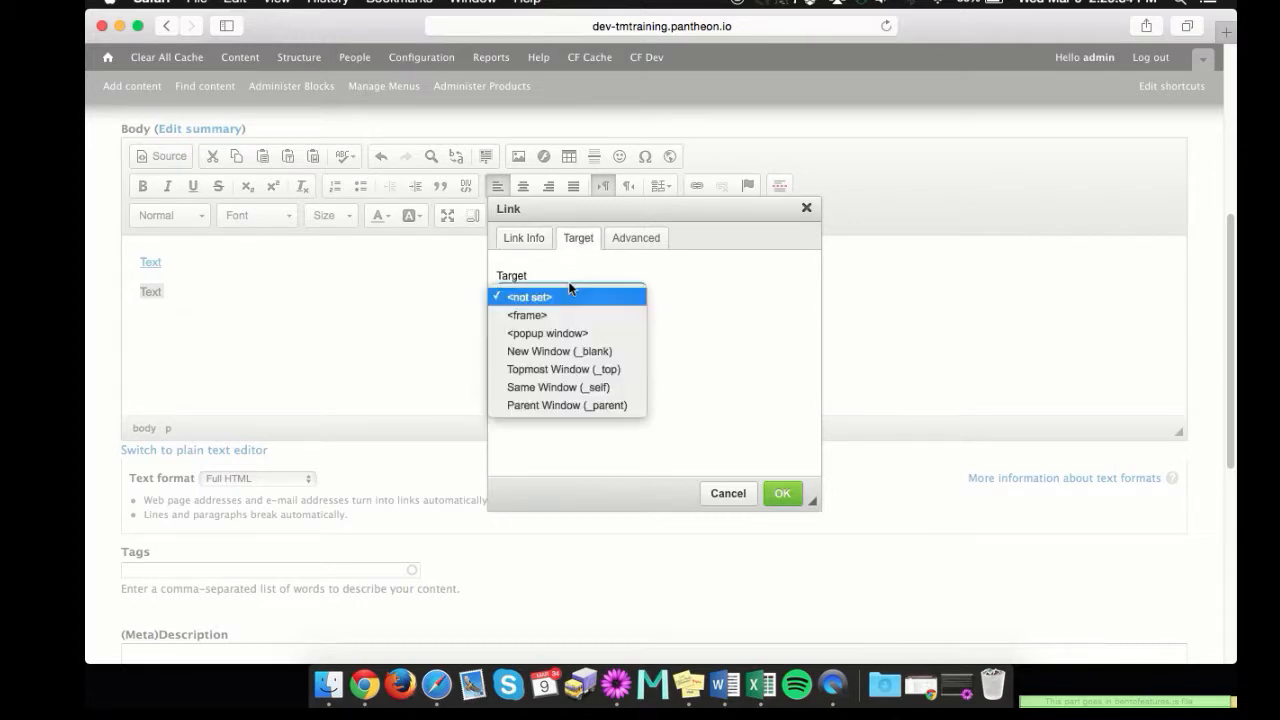
click(589, 351)
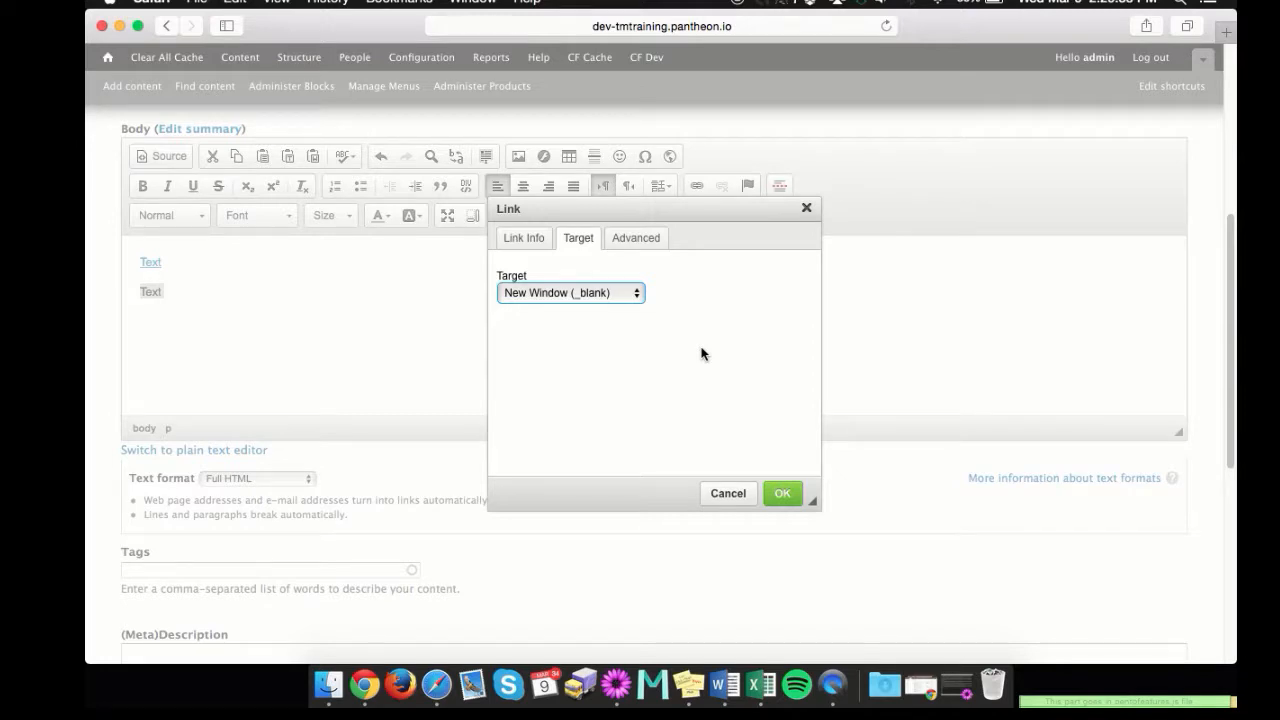
click(783, 494)
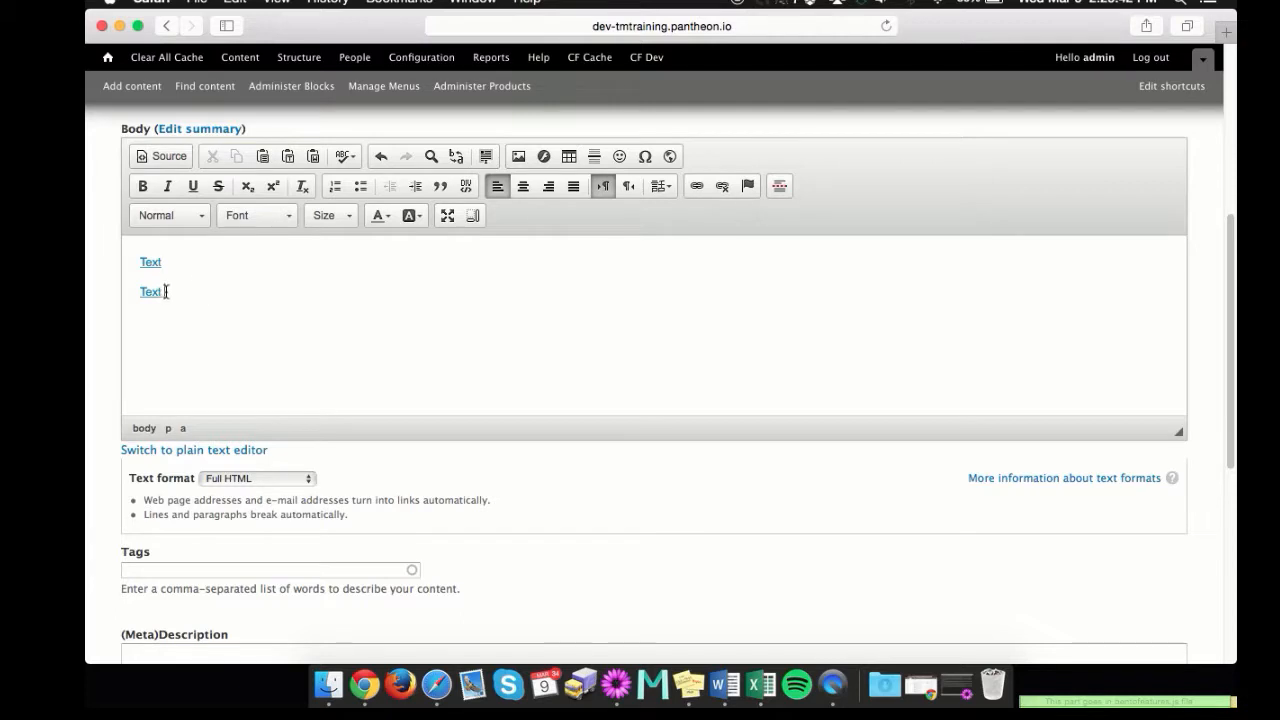
Save the new article
scroll(494, 403, down, 10)
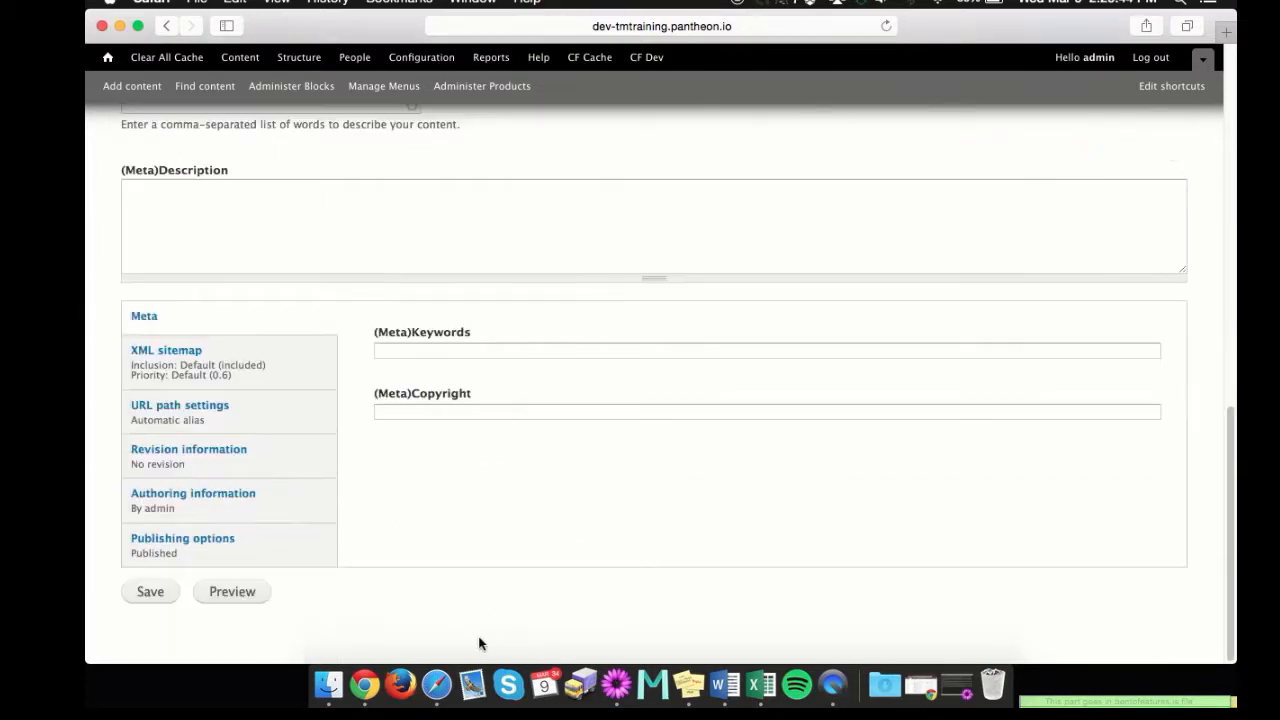
click(158, 594)
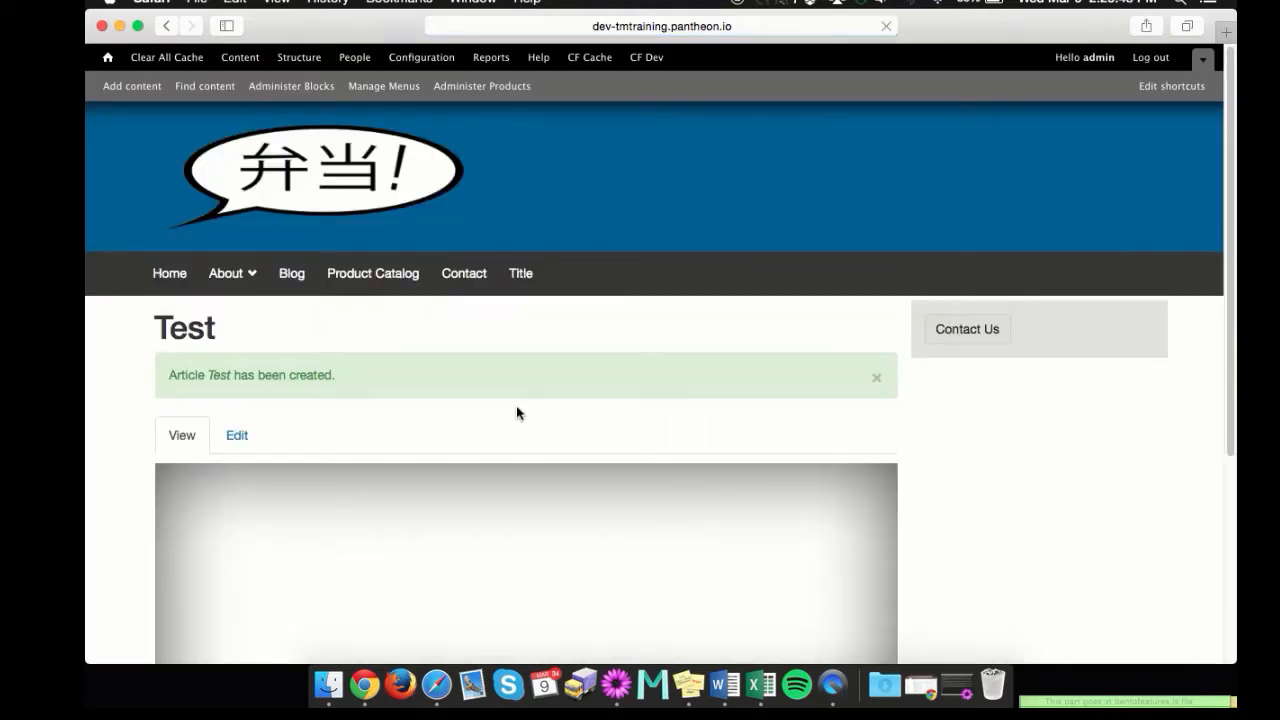
Test the first "Text" link in the saved article and close the page it opens
scroll(505, 405, down, 4)
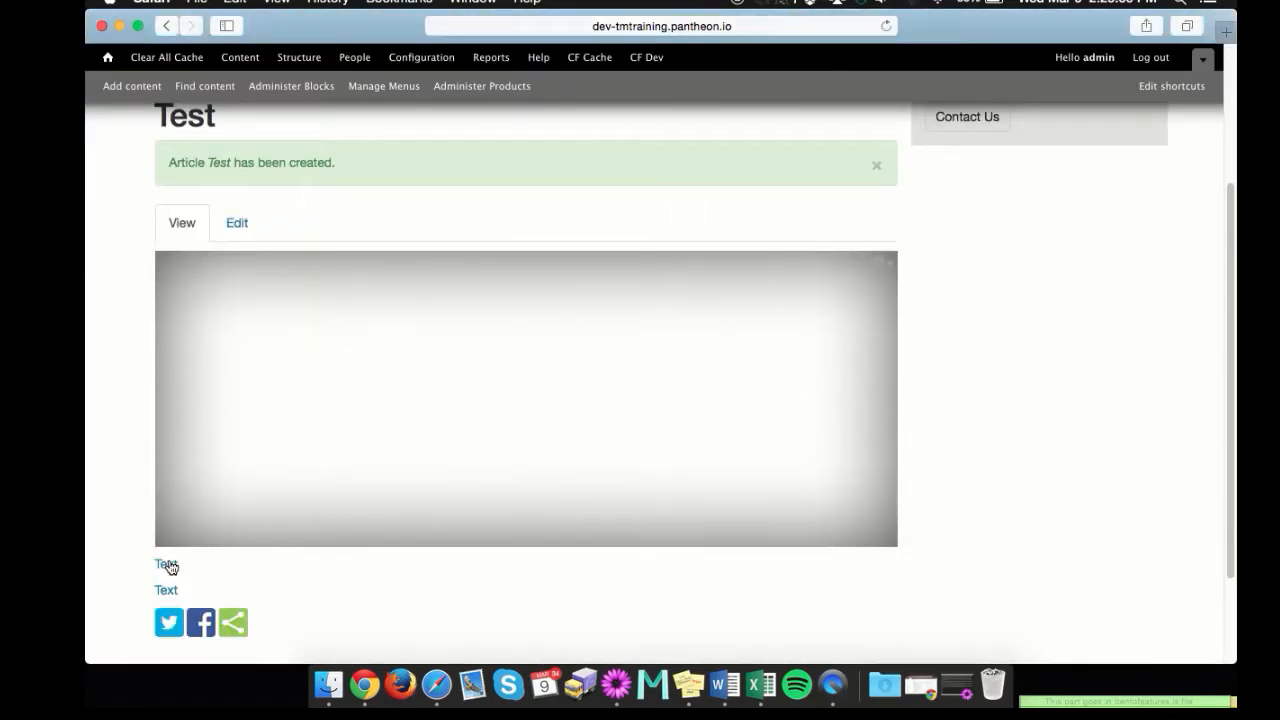
click(168, 565)
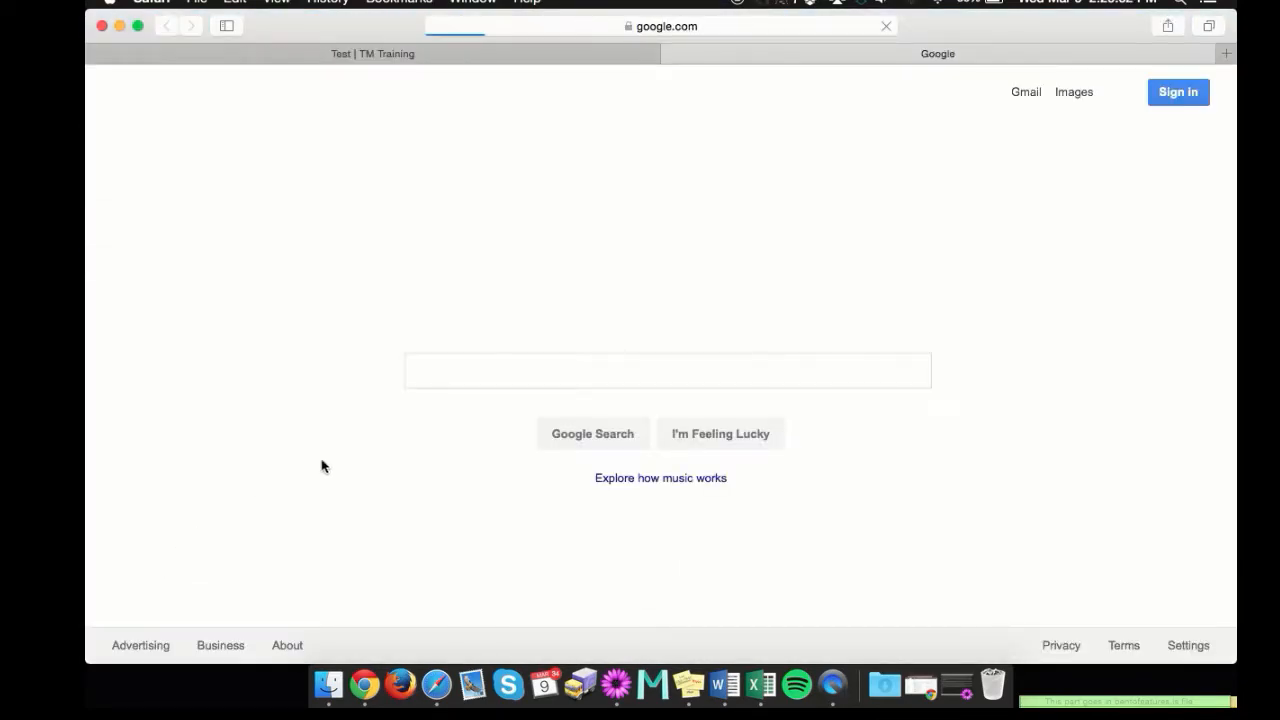
click(671, 53)
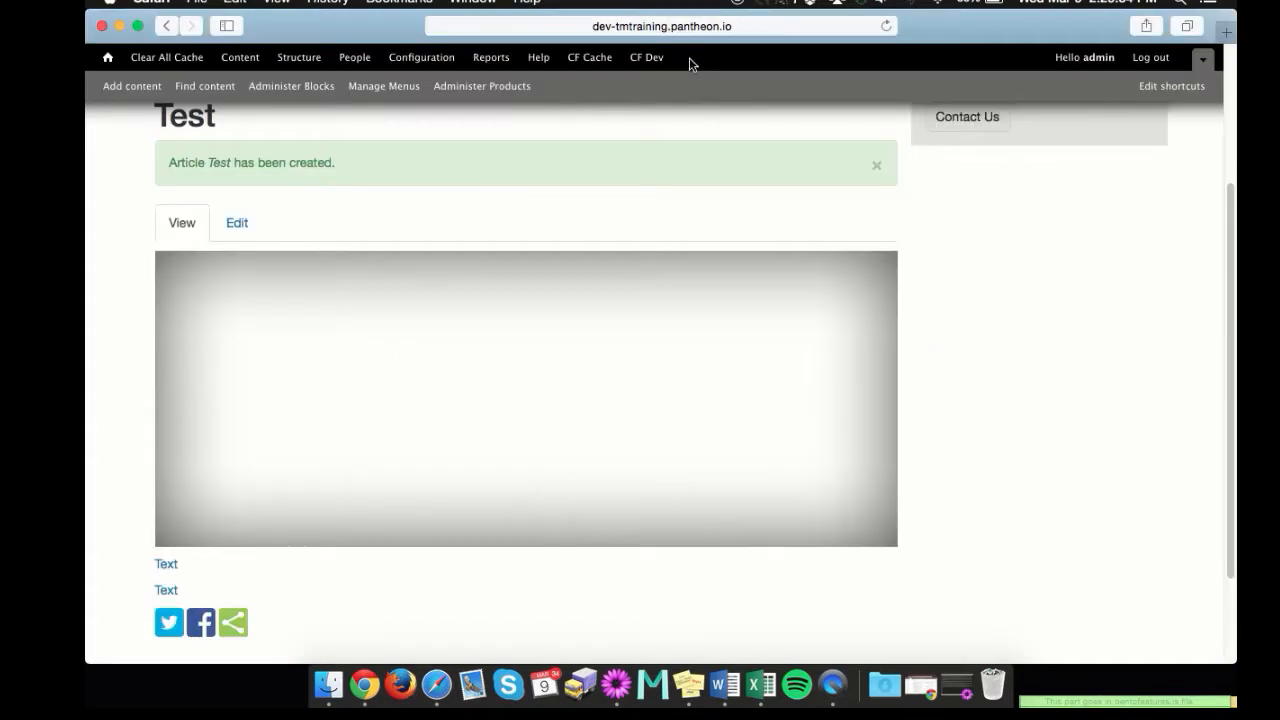
Test the second "Text" link, look over the contact form it opens, and close that page
click(166, 592)
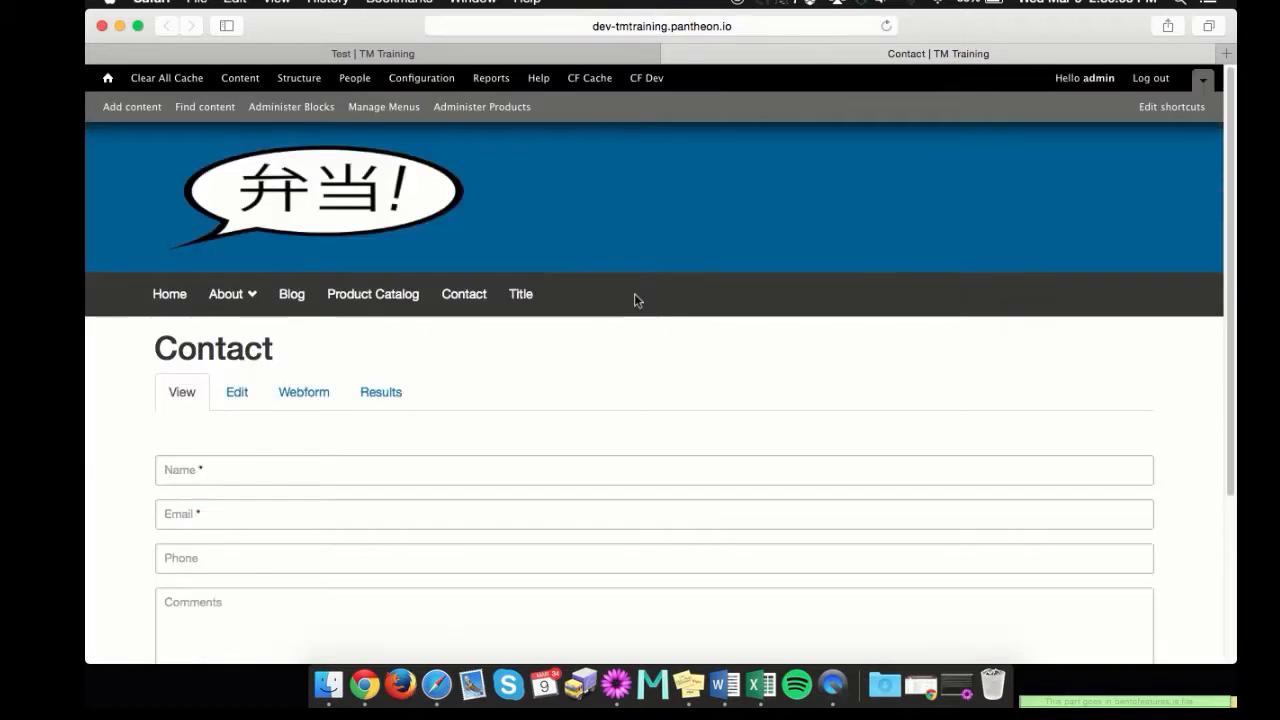
scroll(634, 301, down, 3)
scroll(635, 303, up, 1)
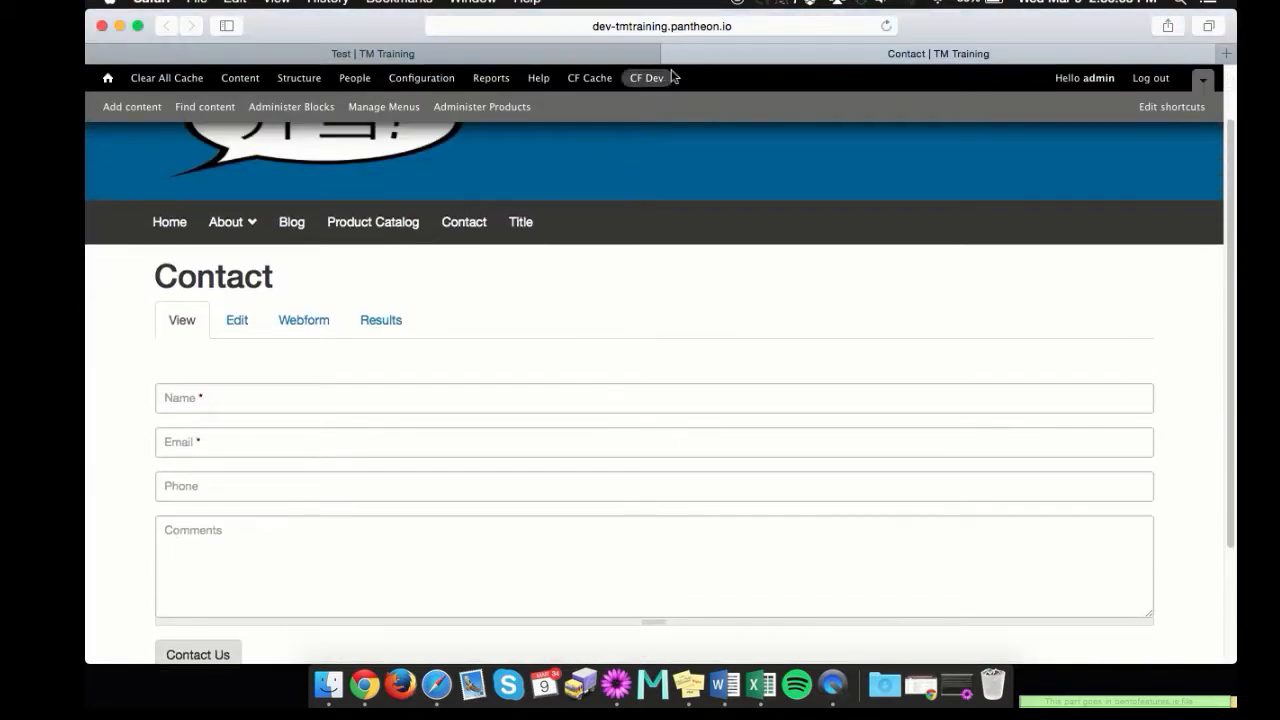
click(673, 53)
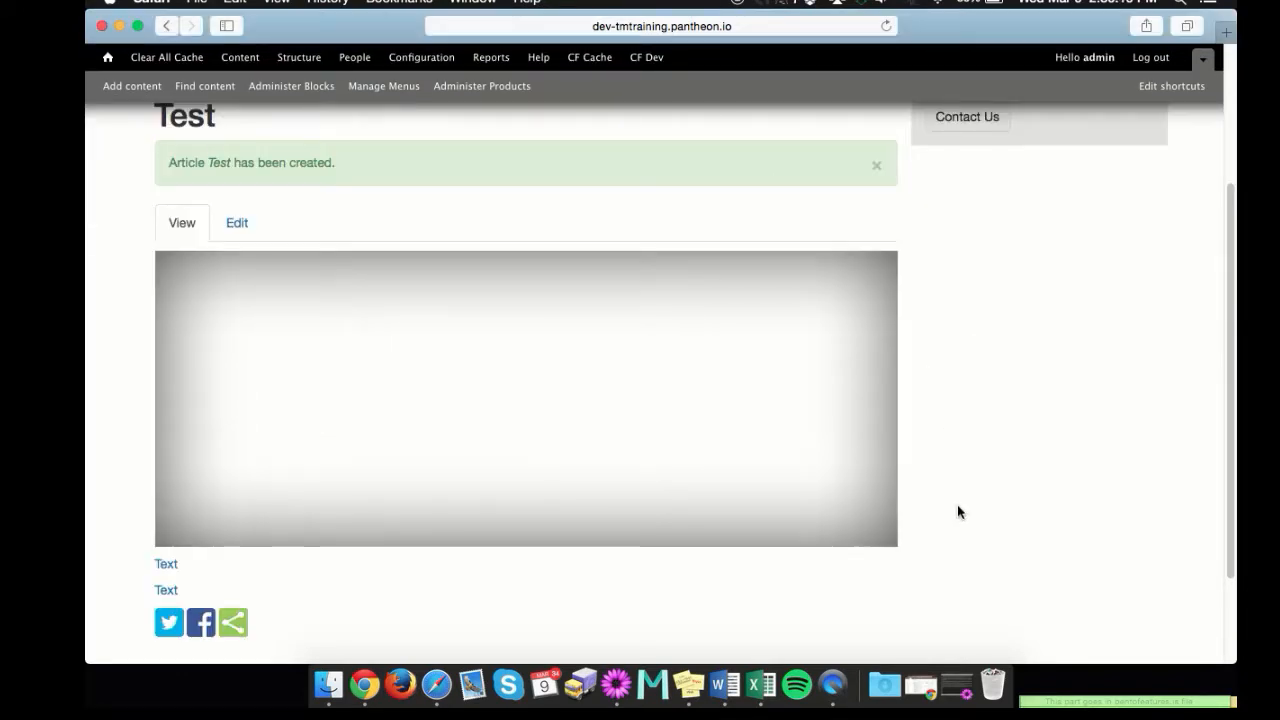
Dismiss the article-created message and review the Test article's title, image and links
scroll(307, 420, up, 3)
click(876, 367)
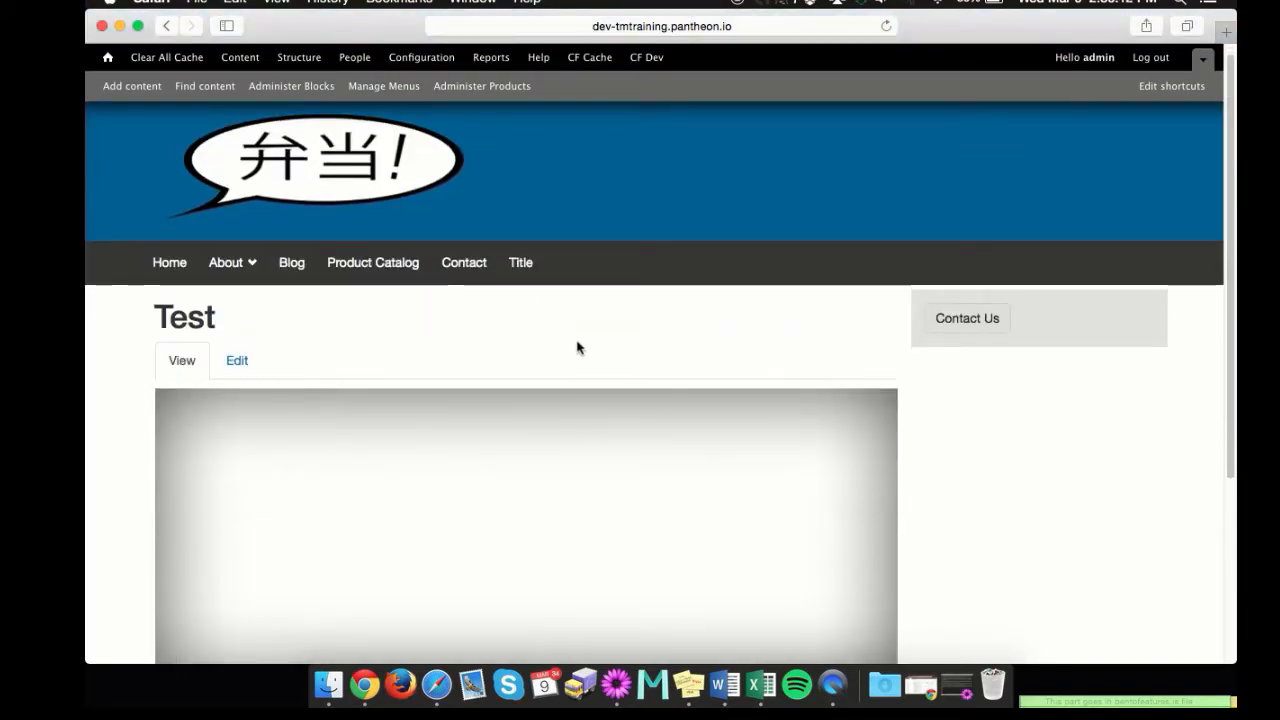
scroll(569, 340, down, 1)
scroll(533, 327, down, 2)
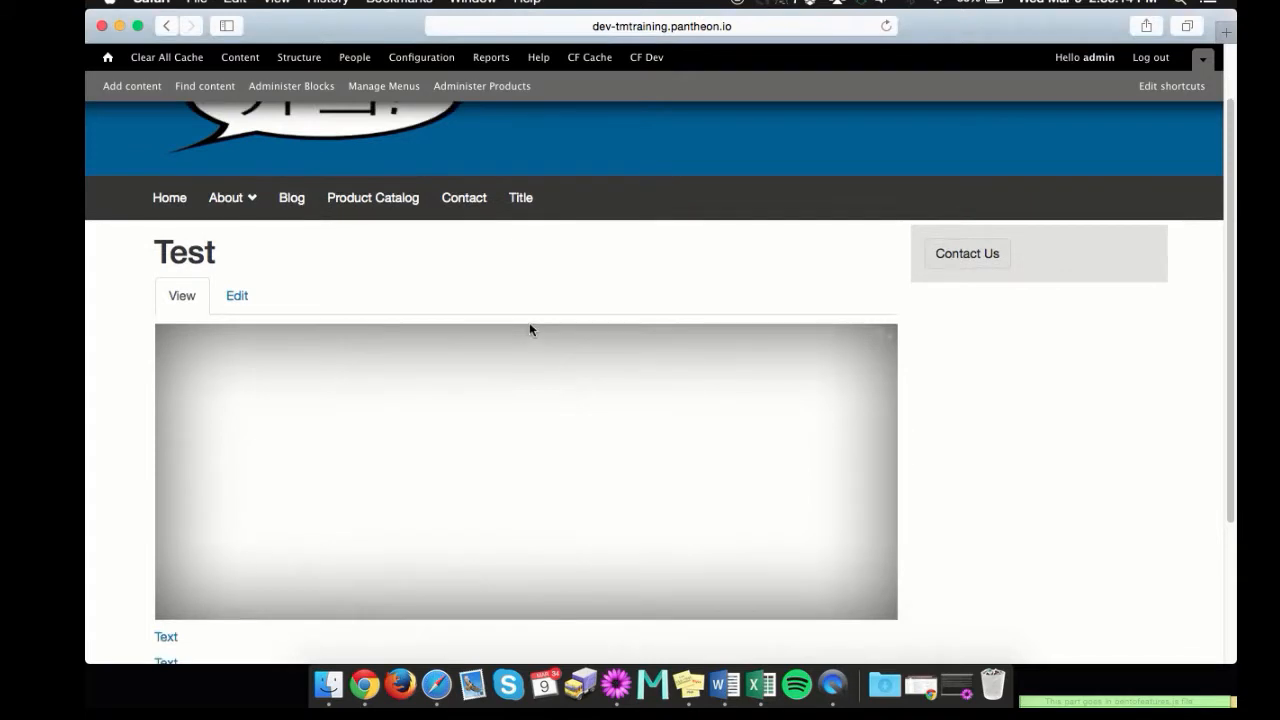
scroll(529, 314, down, 1)
scroll(529, 313, down, 2)
scroll(532, 310, up, 2)
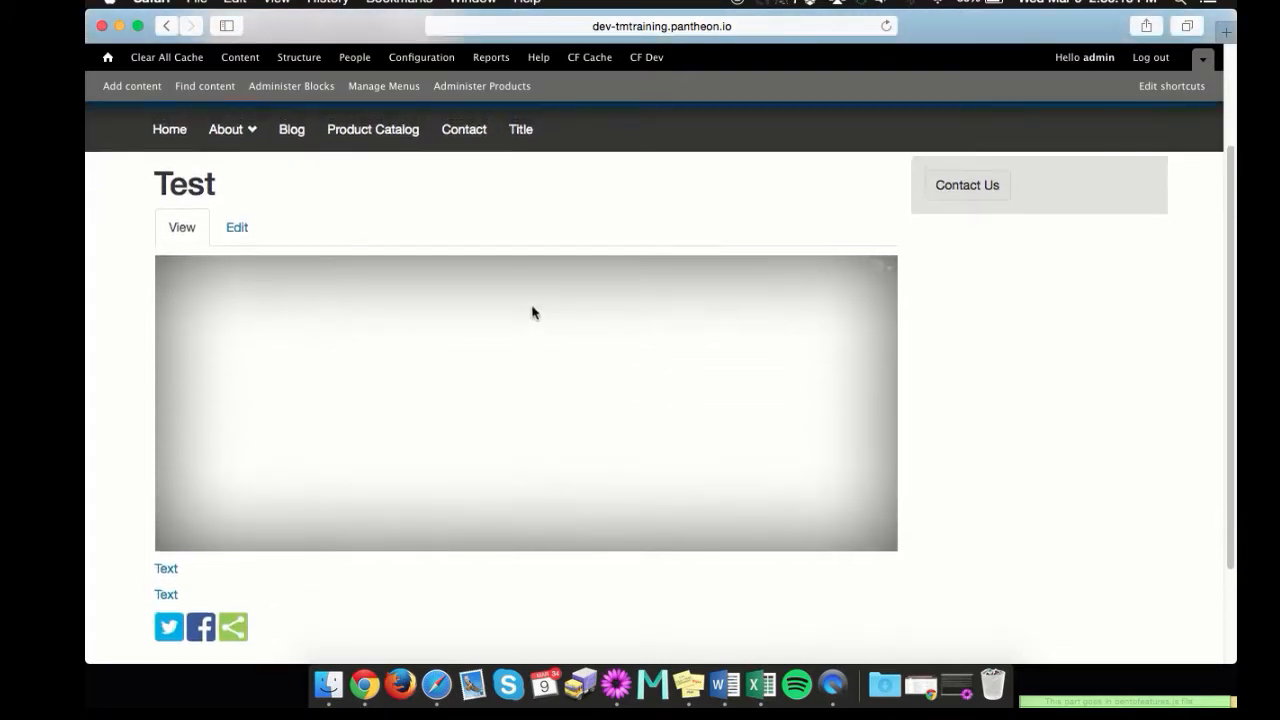
drag(152, 243, 230, 236)
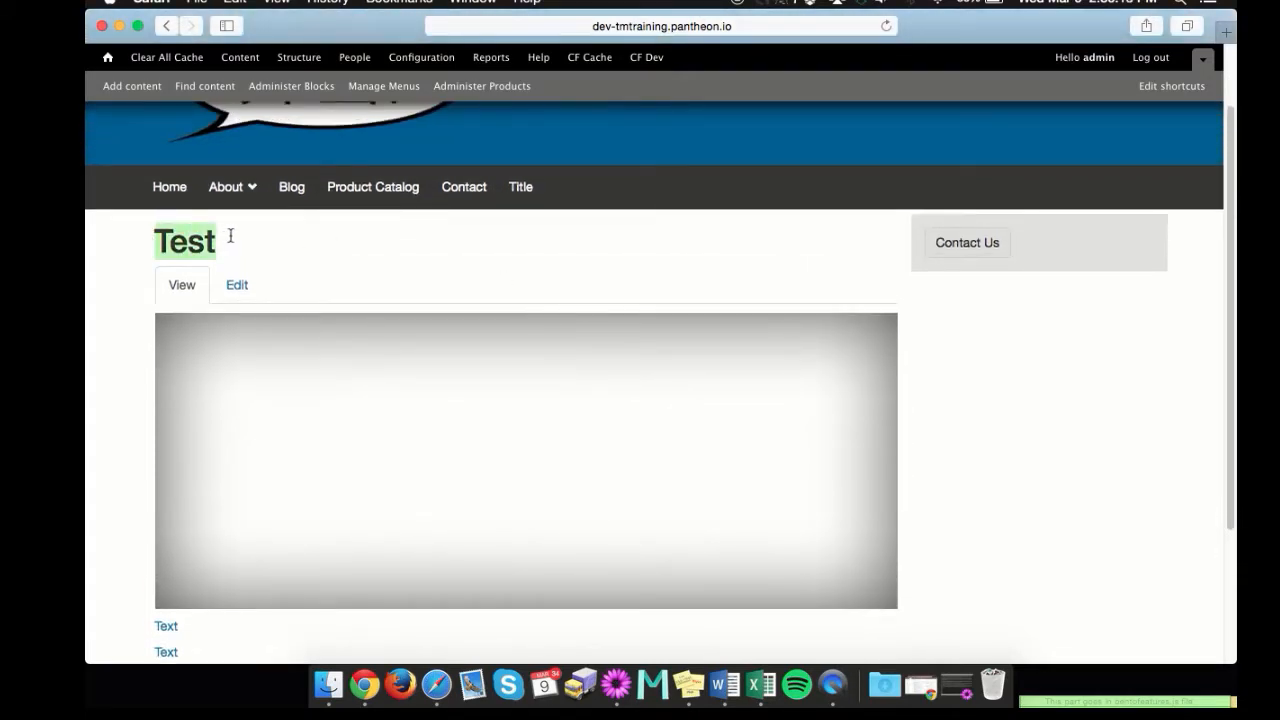
Open the Test article for editing and start an empty line below the second "Text" link in the body
click(237, 286)
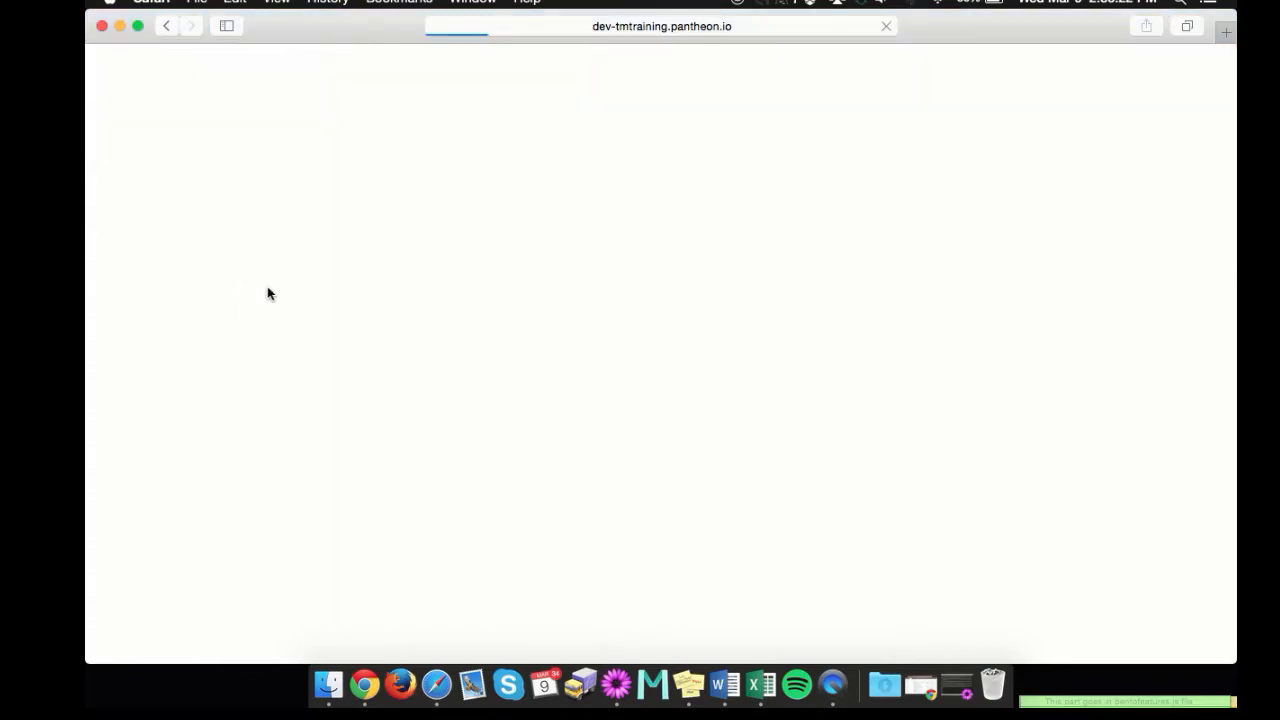
scroll(540, 197, down, 4)
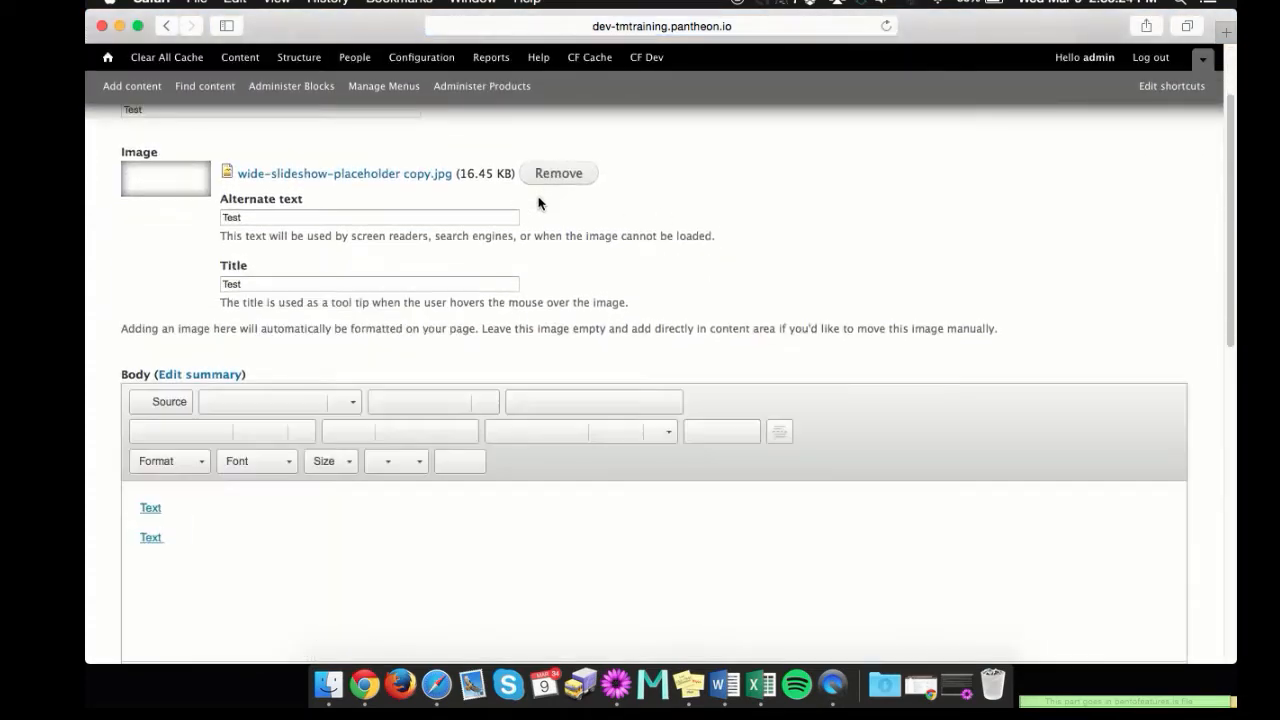
scroll(440, 486, down, 1)
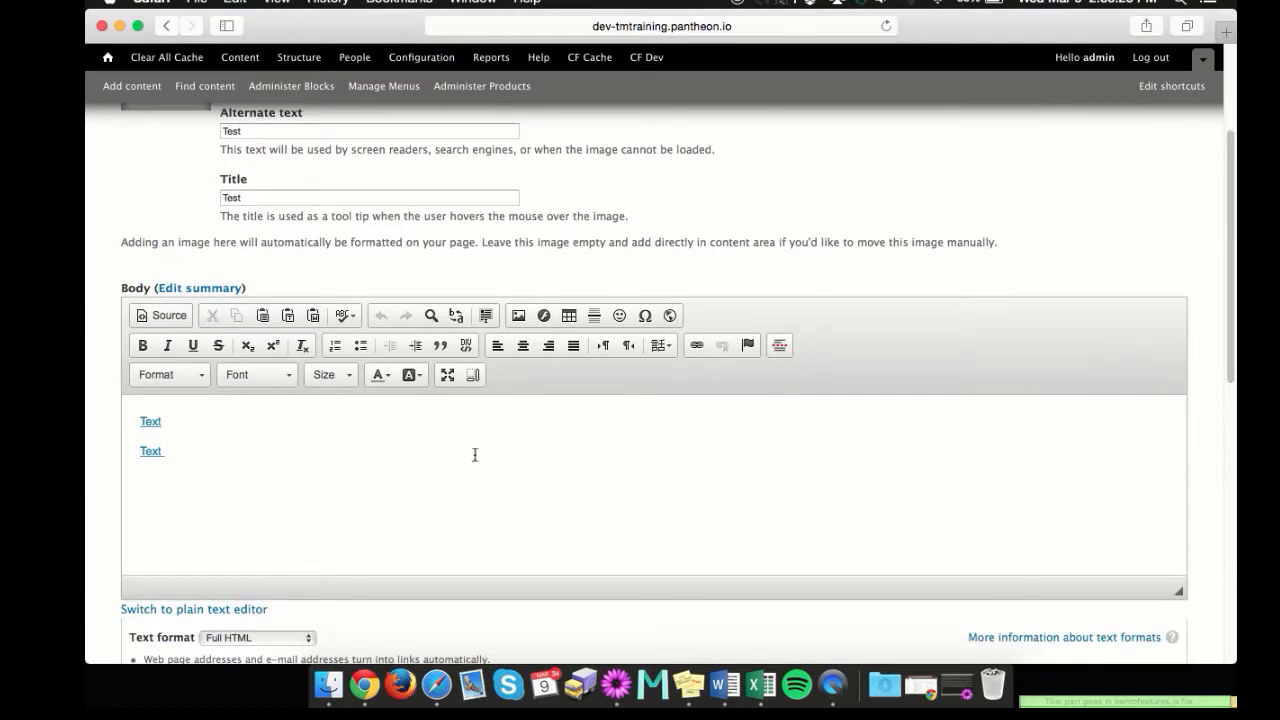
click(355, 502)
scroll(332, 480, up, 2)
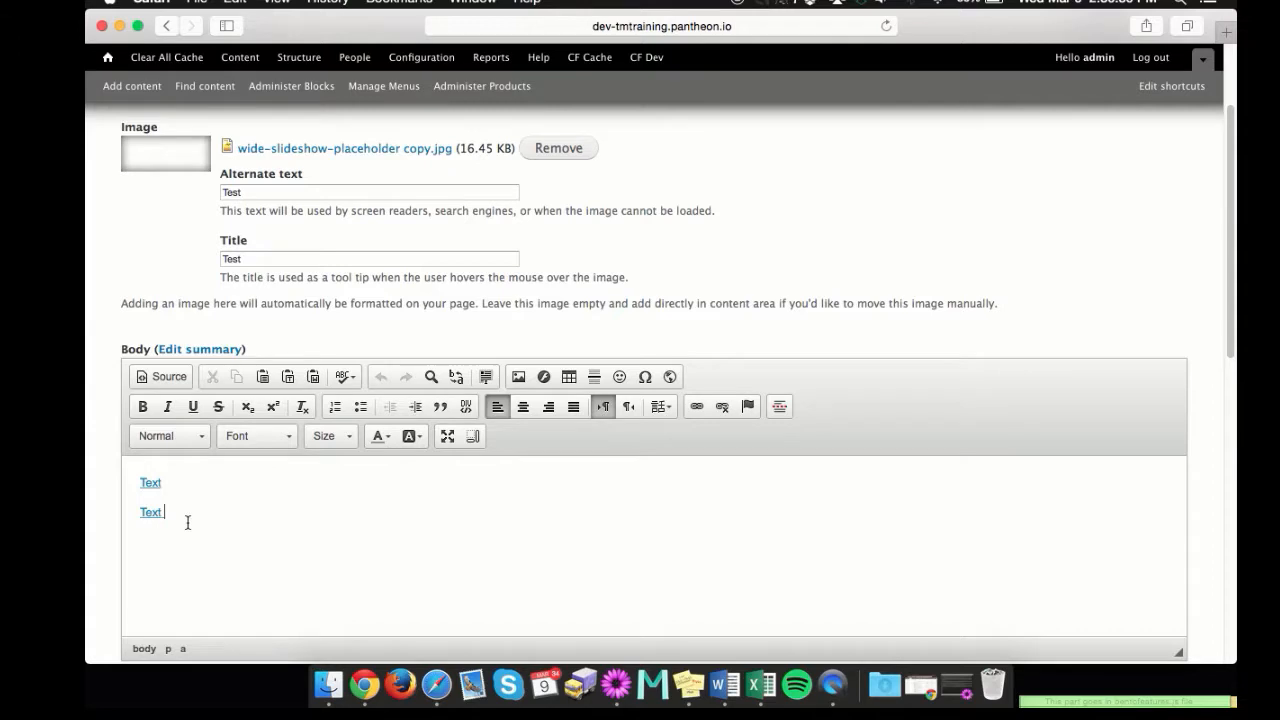
key(Up)
key(Up)
click(147, 602)
scroll(512, 325, down, 2)
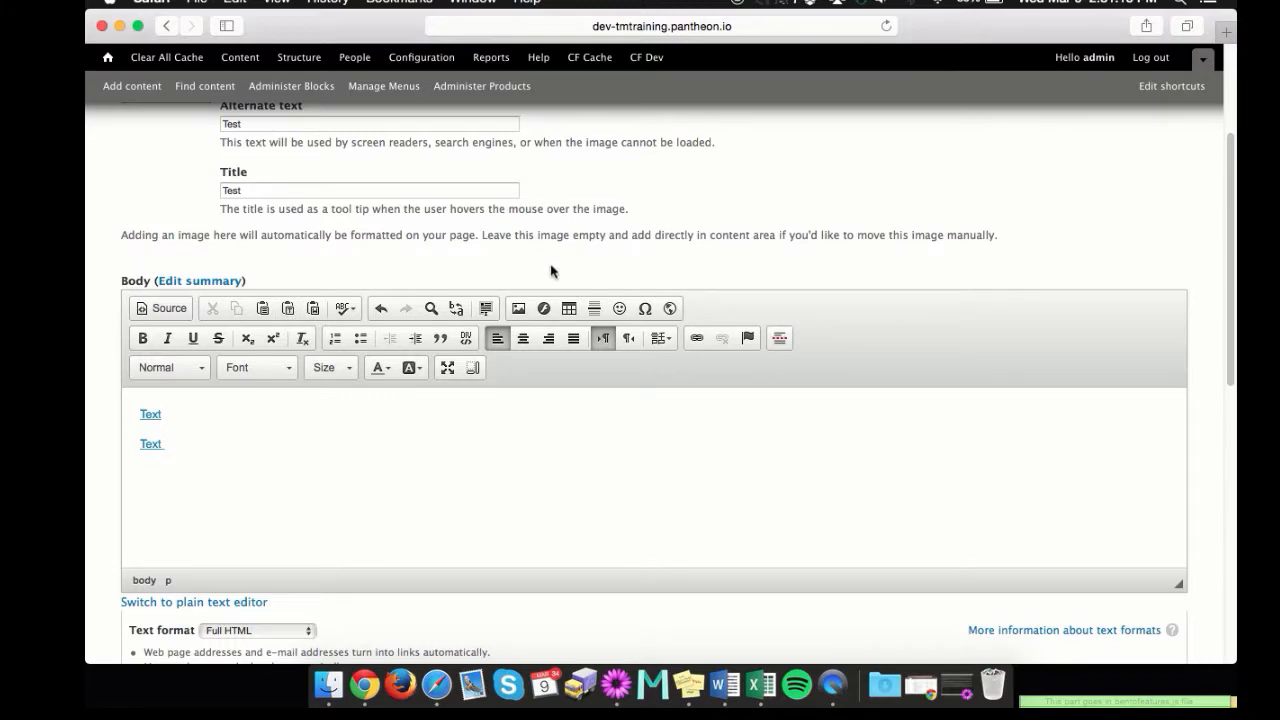
Start Paste as Plain Text for the article body and copy all the Lorem ipsum paragraphs from the untitled TextMate document
click(289, 309)
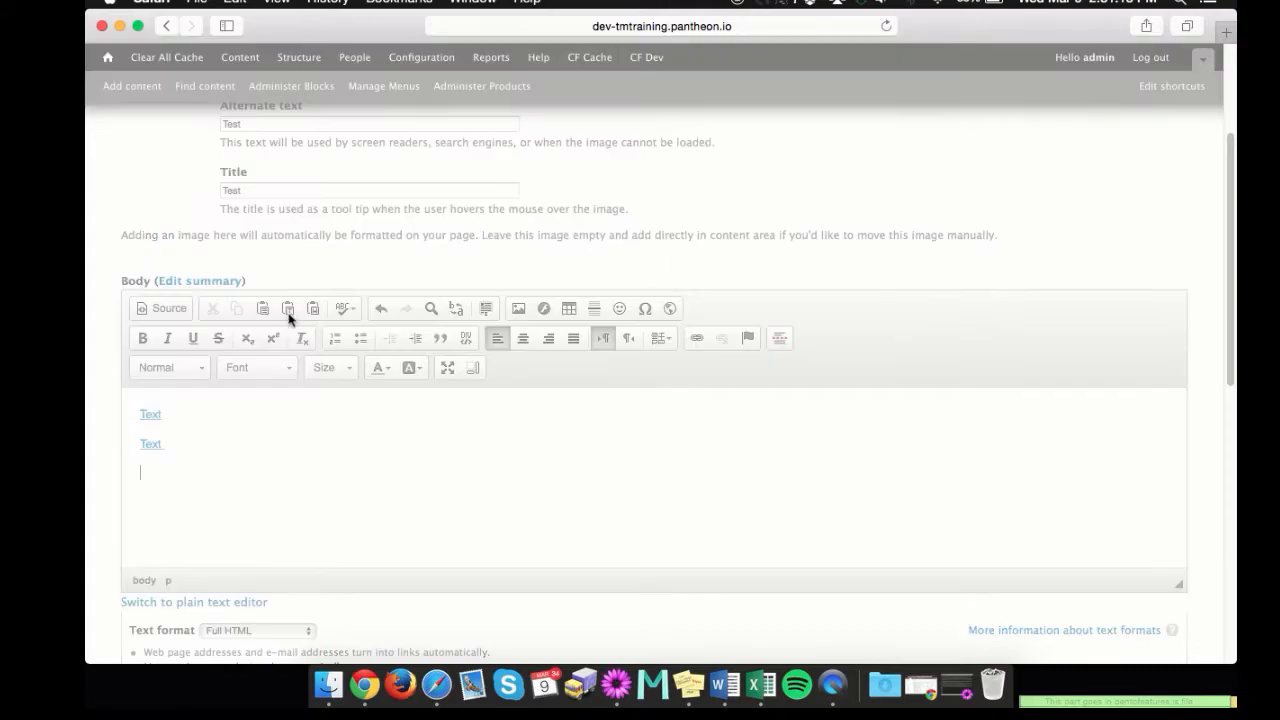
click(958, 688)
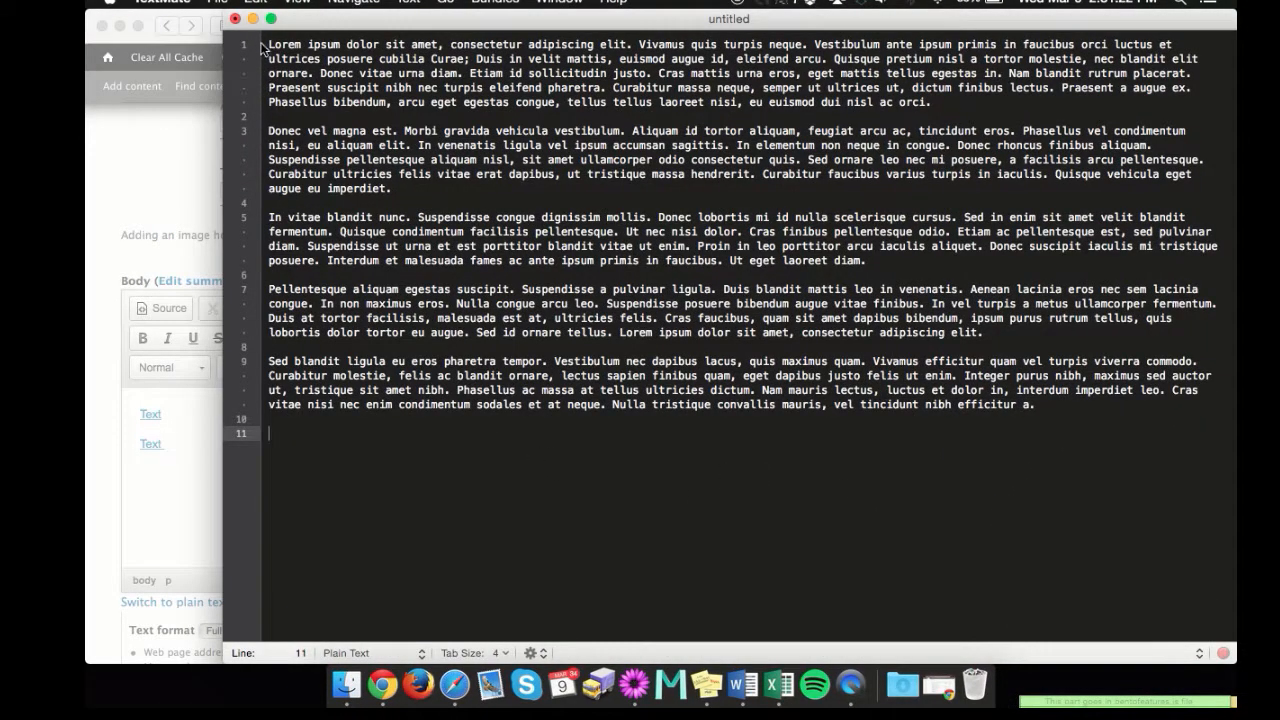
click(267, 45)
drag(267, 45, 1073, 432)
key(super+c)
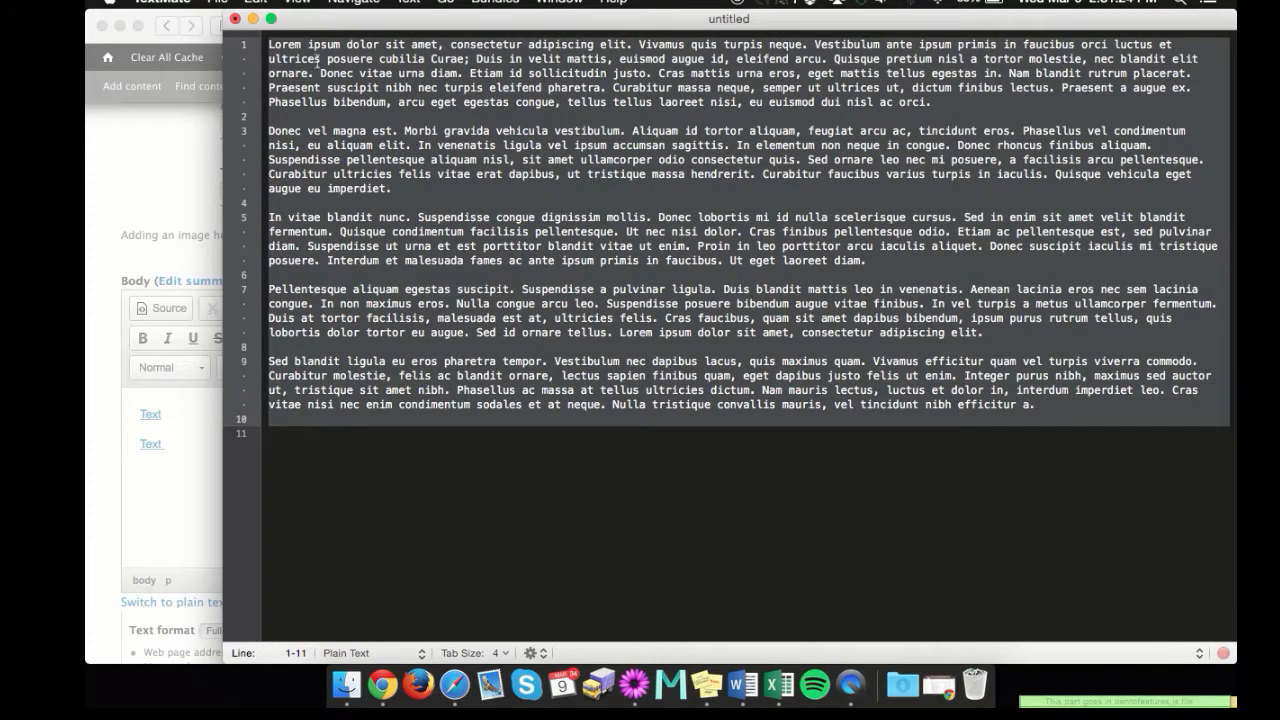
Return to the article in Safari and insert the copied Lorem ipsum paragraphs into the body as plain text
click(253, 20)
key(super+v)
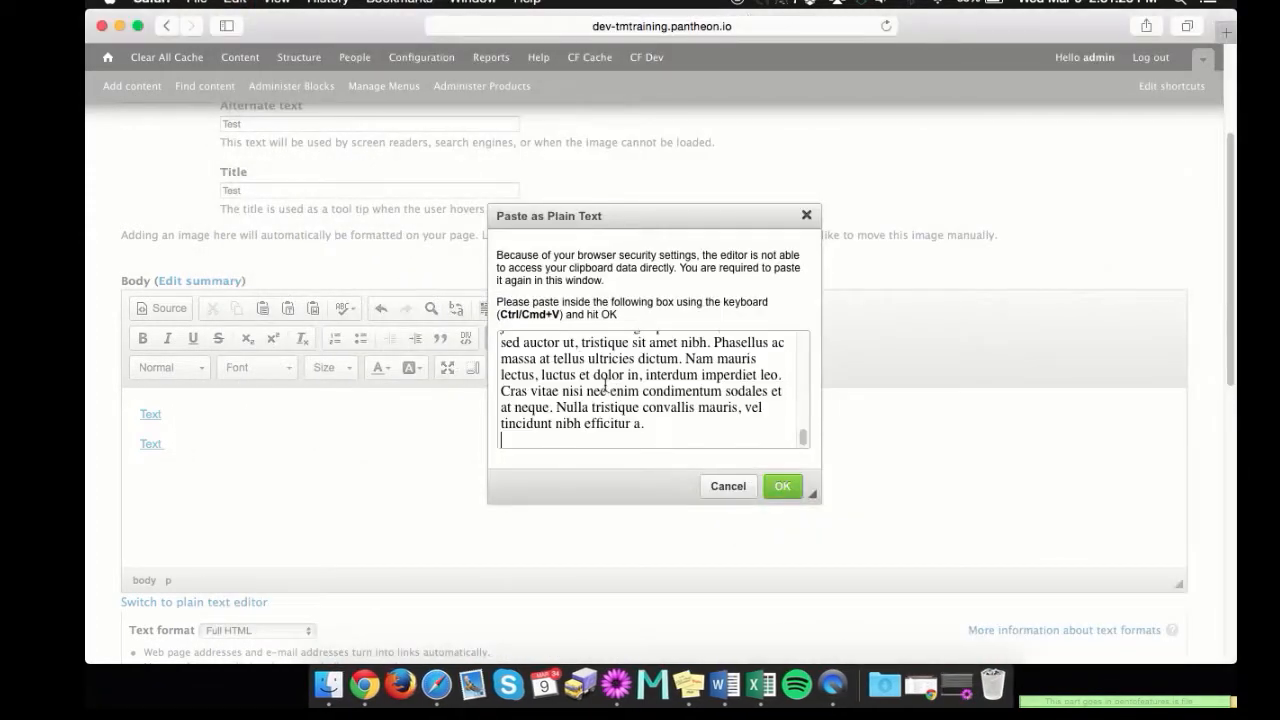
click(783, 487)
scroll(370, 470, up, 5)
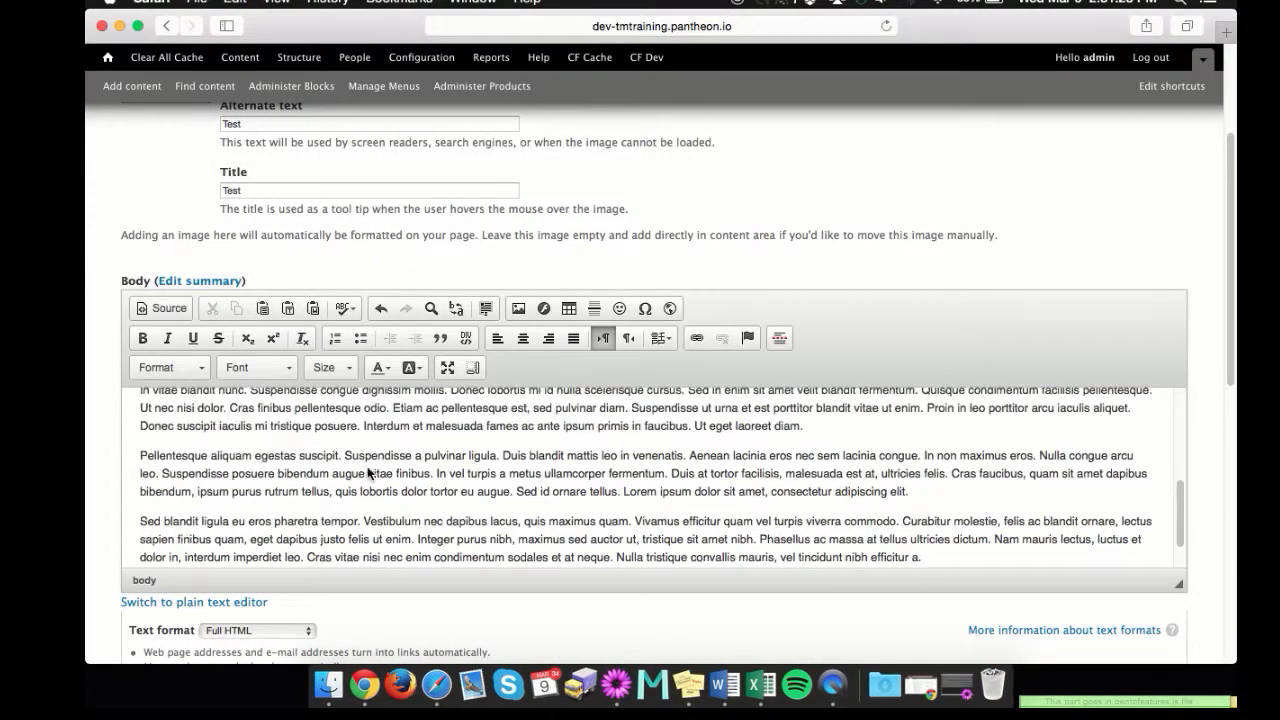
scroll(376, 469, up, 5)
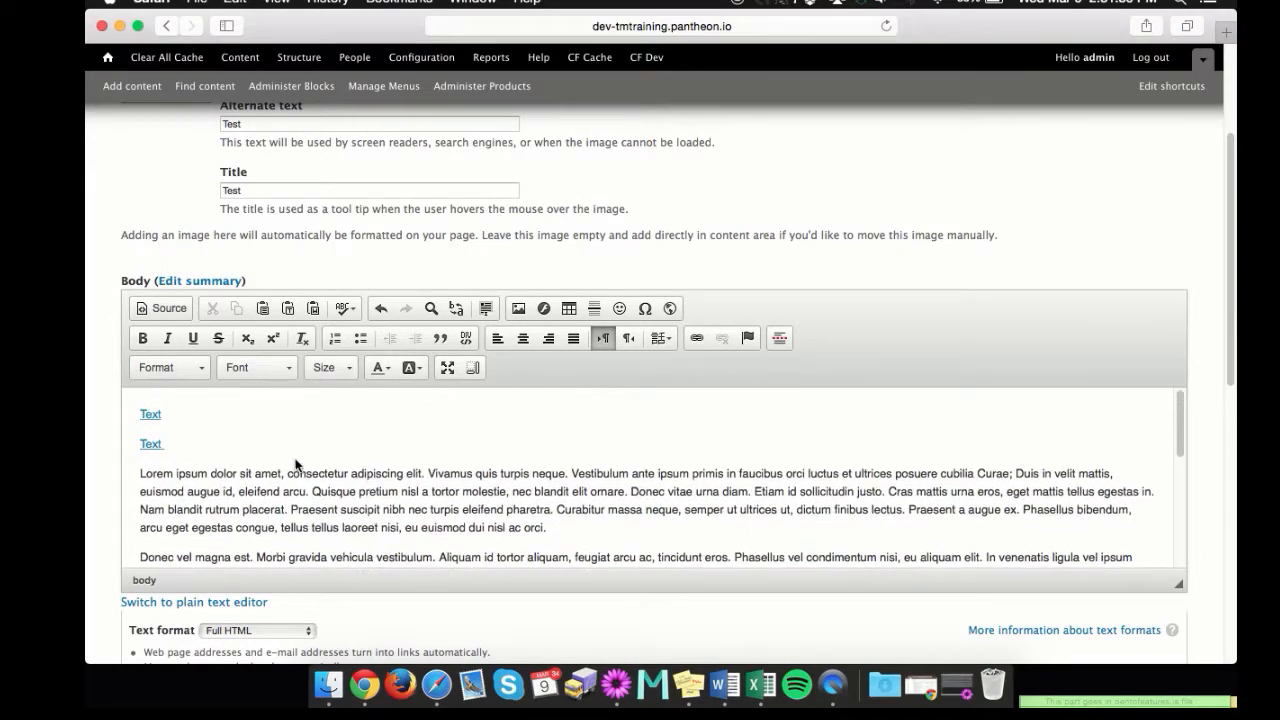
scroll(315, 442, up, 2)
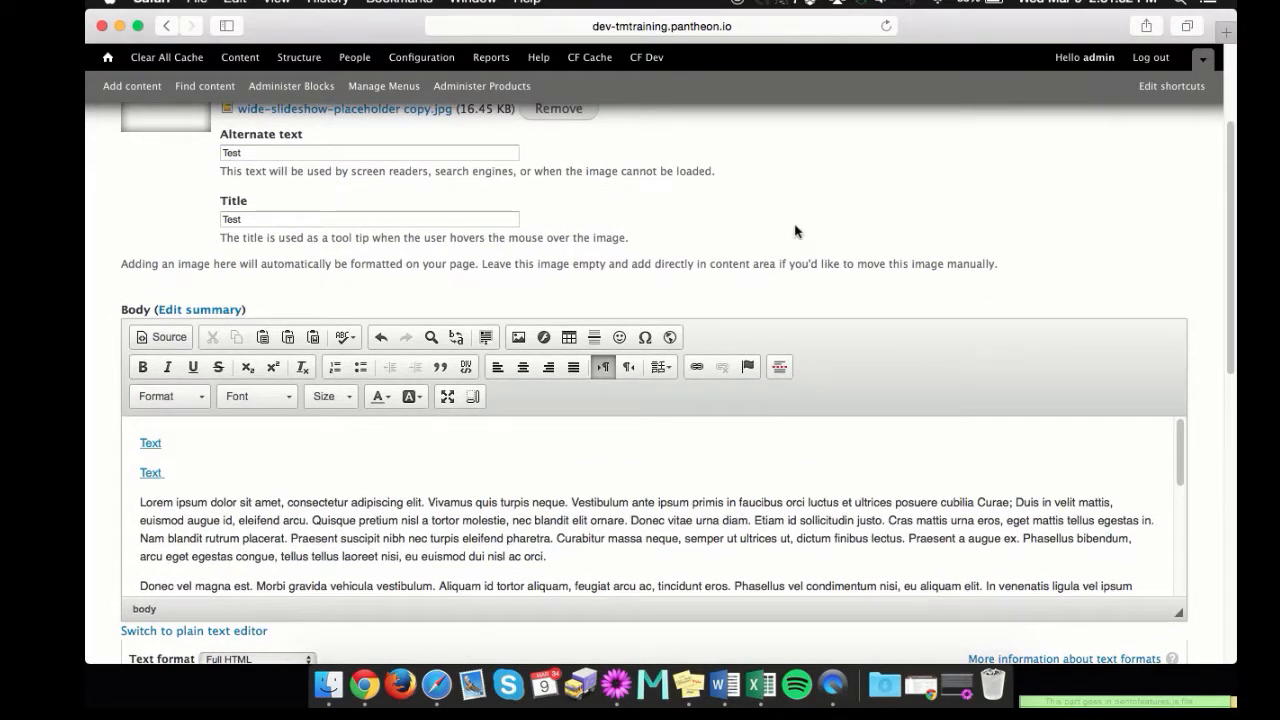
Add the tag "Topic" to the article
scroll(681, 239, down, 3)
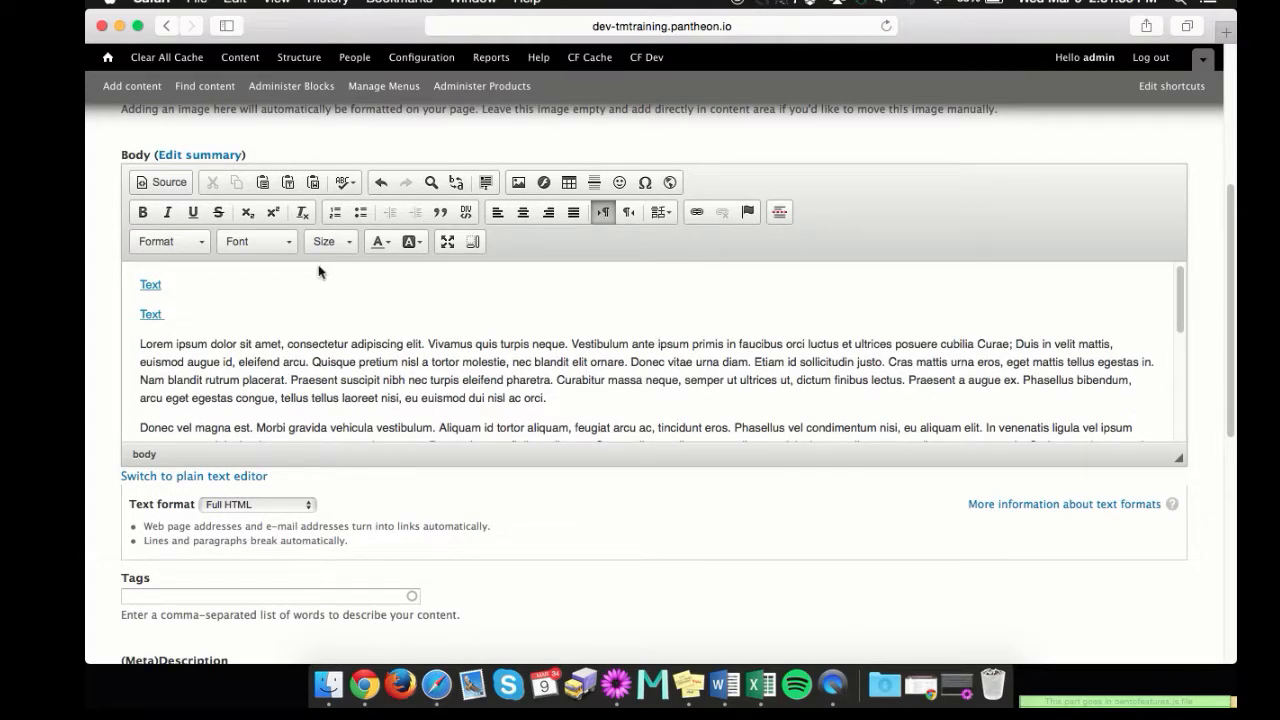
scroll(490, 298, down, 3)
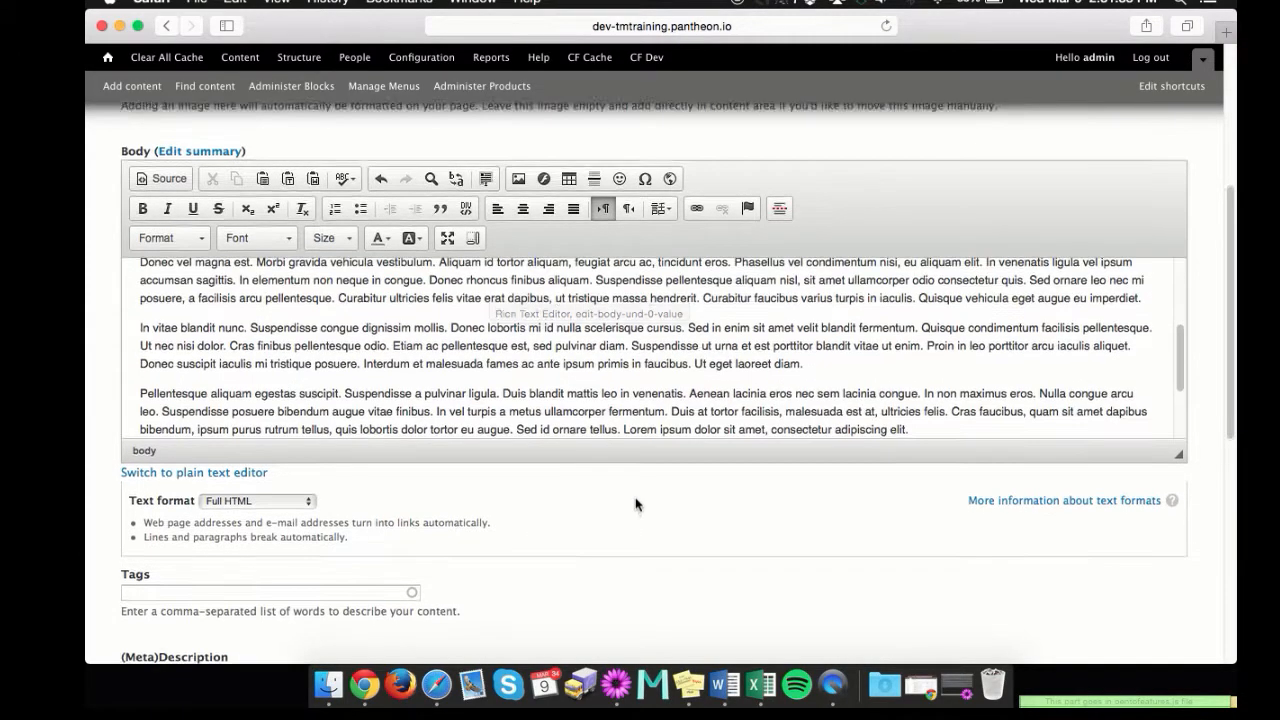
scroll(637, 503, down, 2)
scroll(637, 501, down, 2)
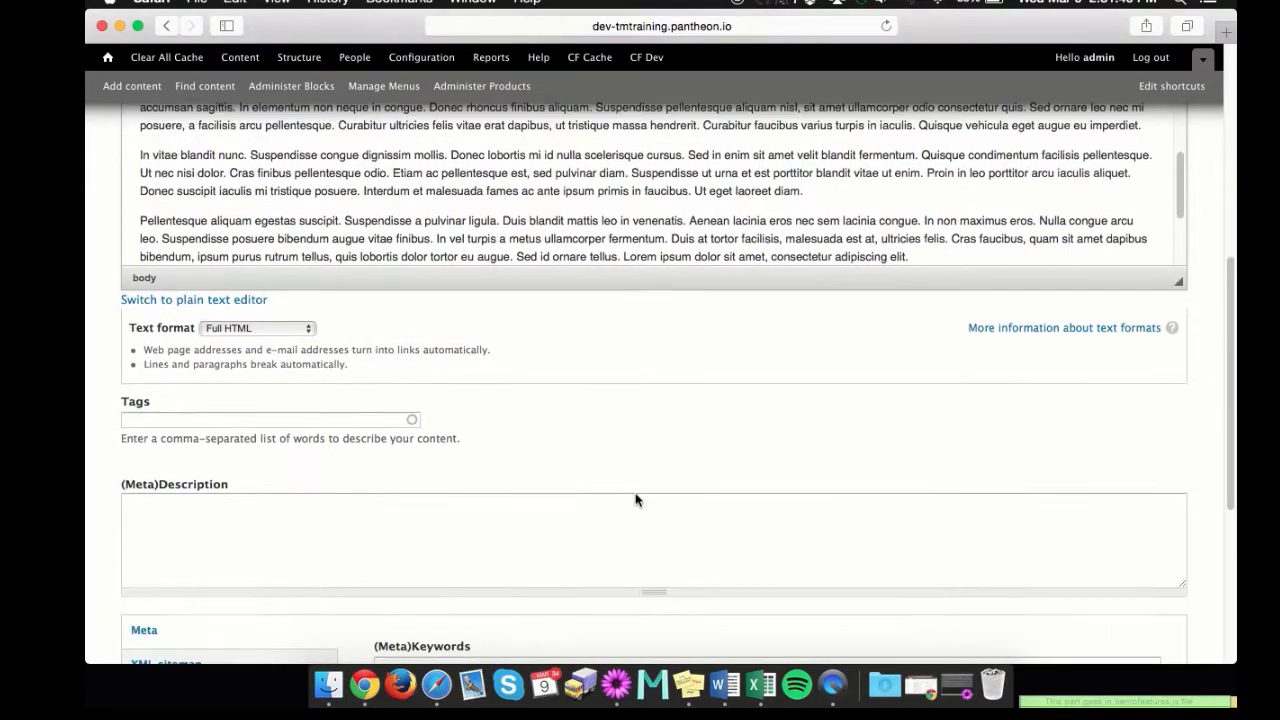
click(290, 422)
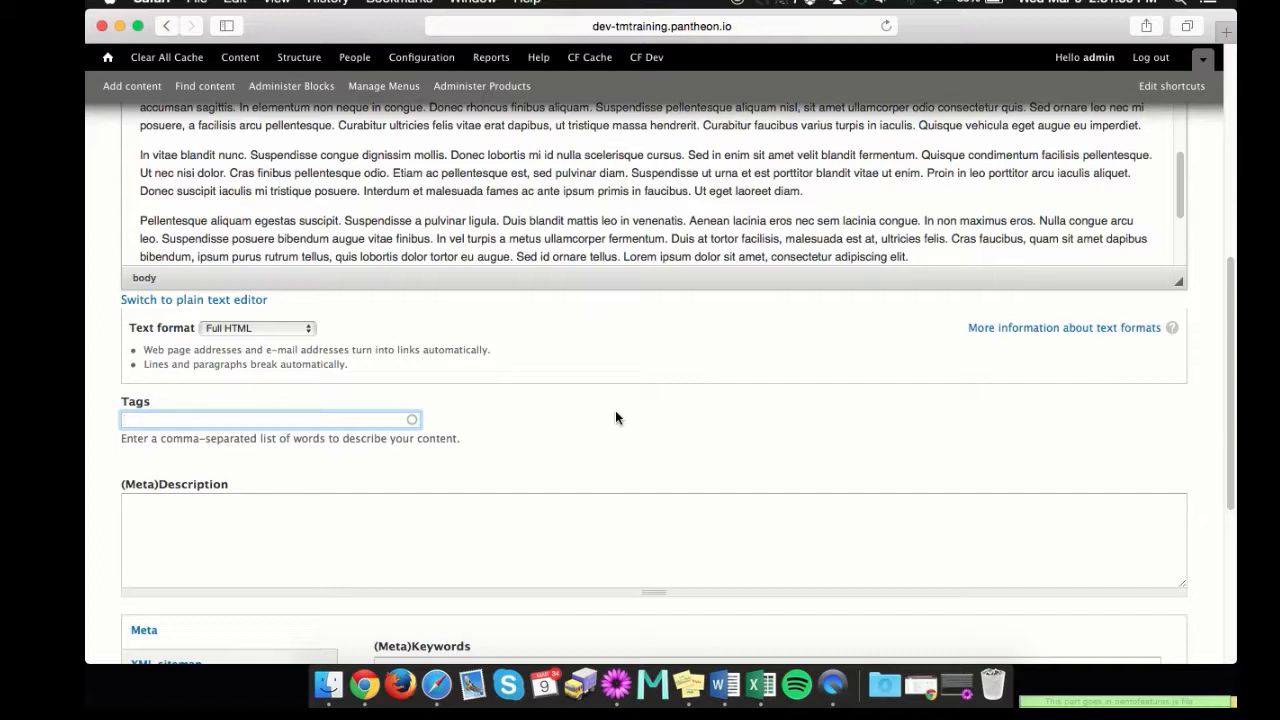
text(Topic)
click(596, 455)
scroll(590, 455, down, 1)
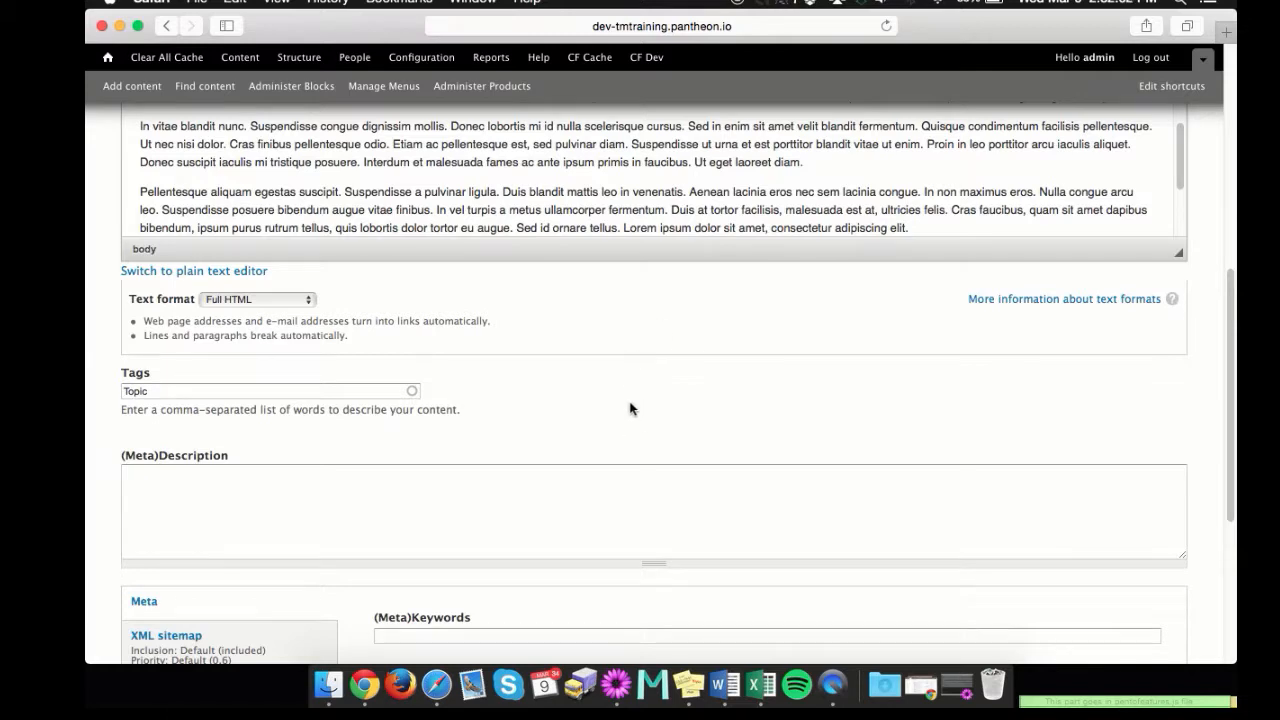
Examine the article's (Meta)Description, (Meta)Keywords and (Meta)Copyright fields
scroll(621, 410, down, 1)
scroll(636, 385, down, 5)
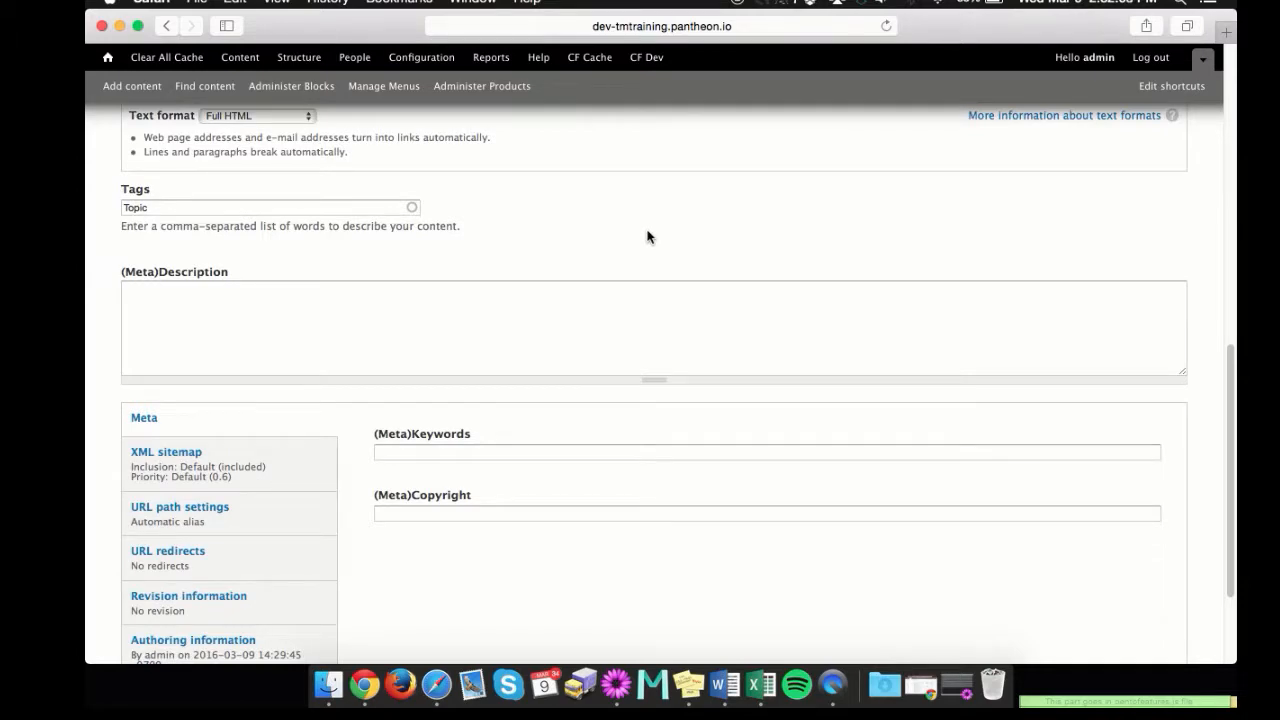
scroll(647, 236, down, 1)
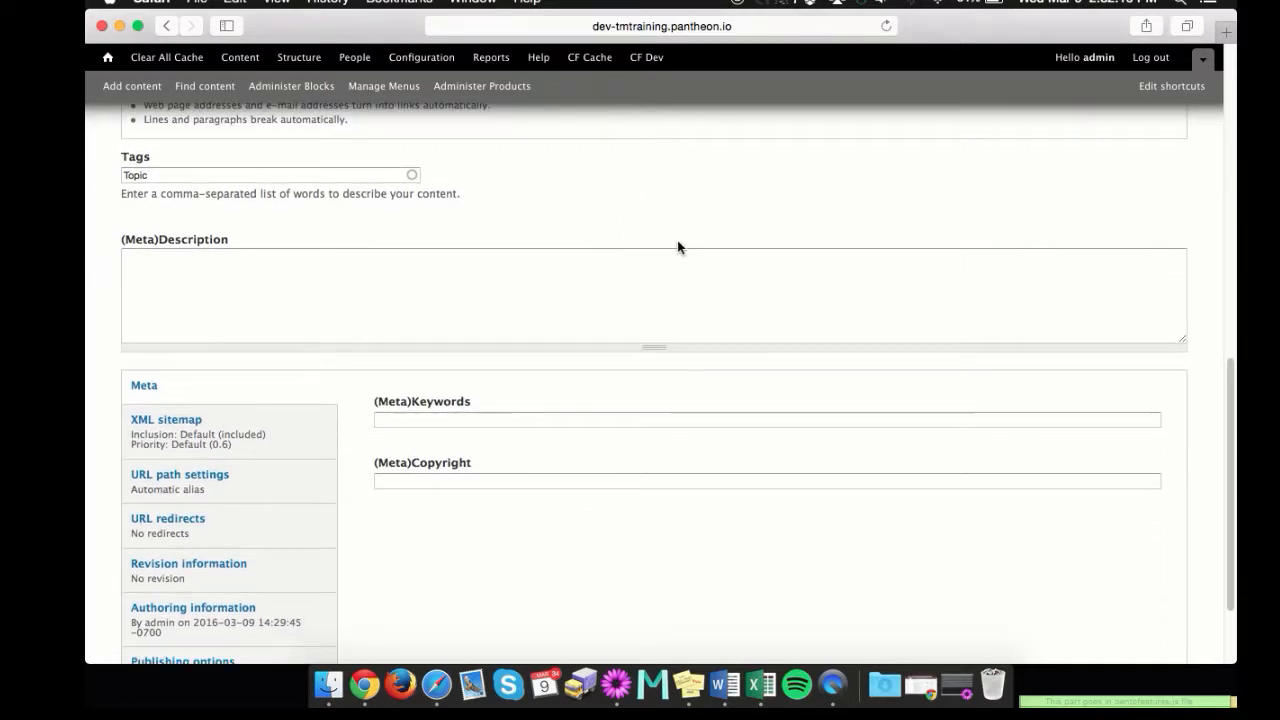
click(524, 303)
click(529, 420)
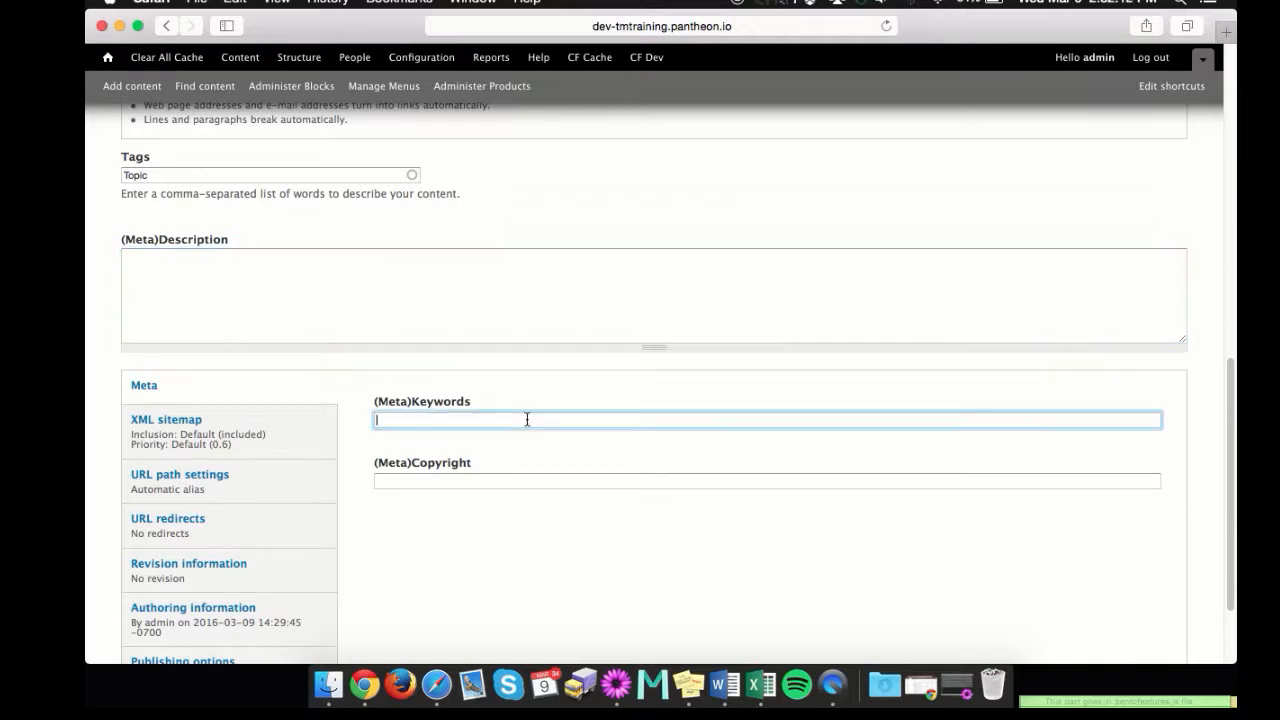
click(520, 482)
click(586, 263)
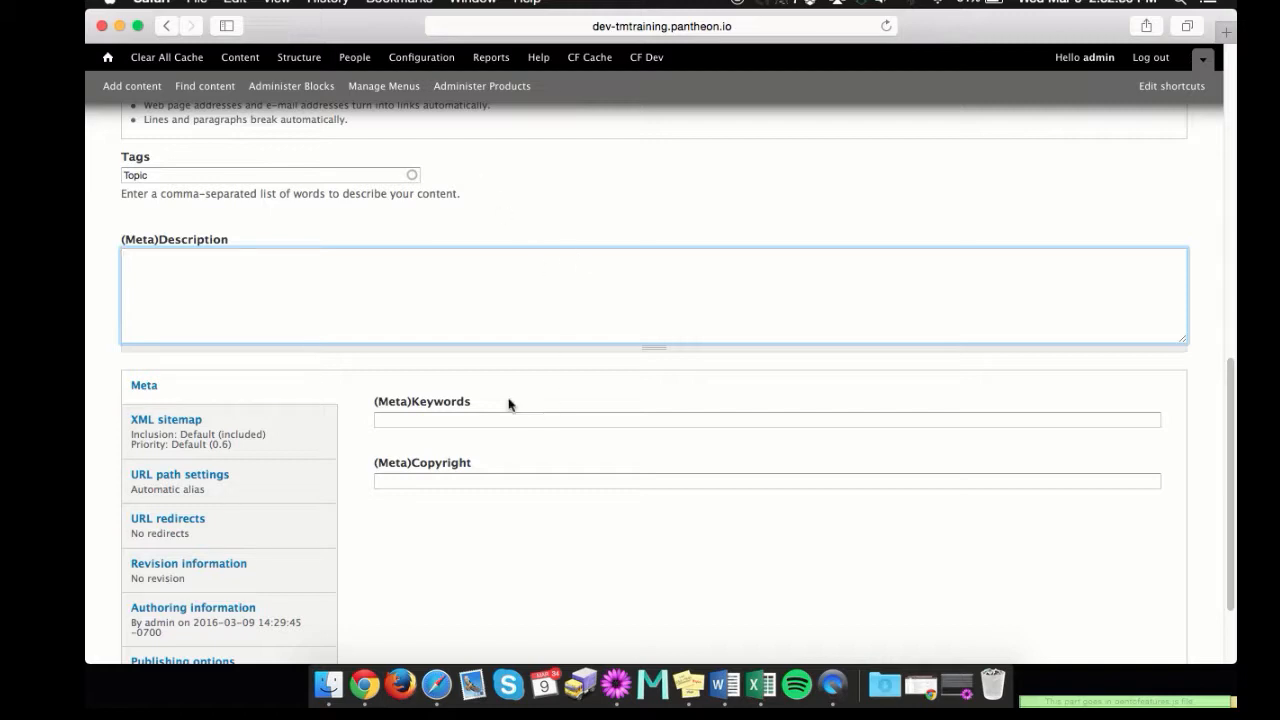
click(464, 417)
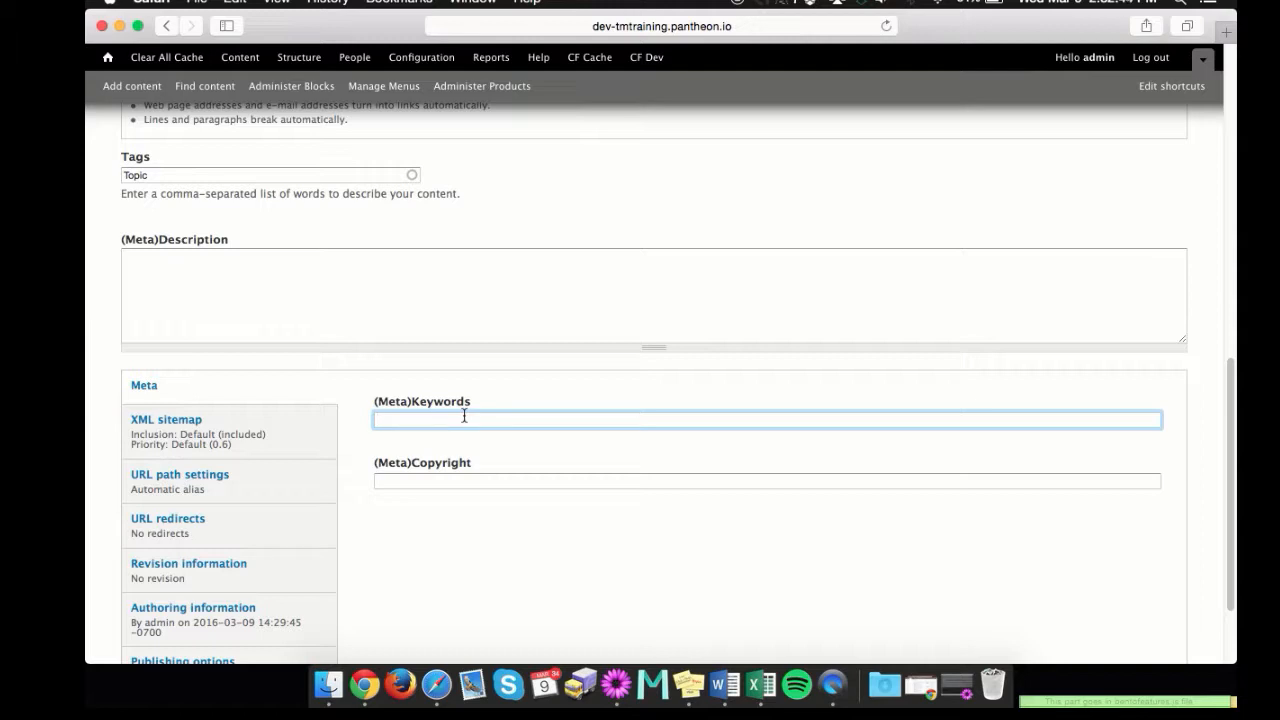
click(483, 479)
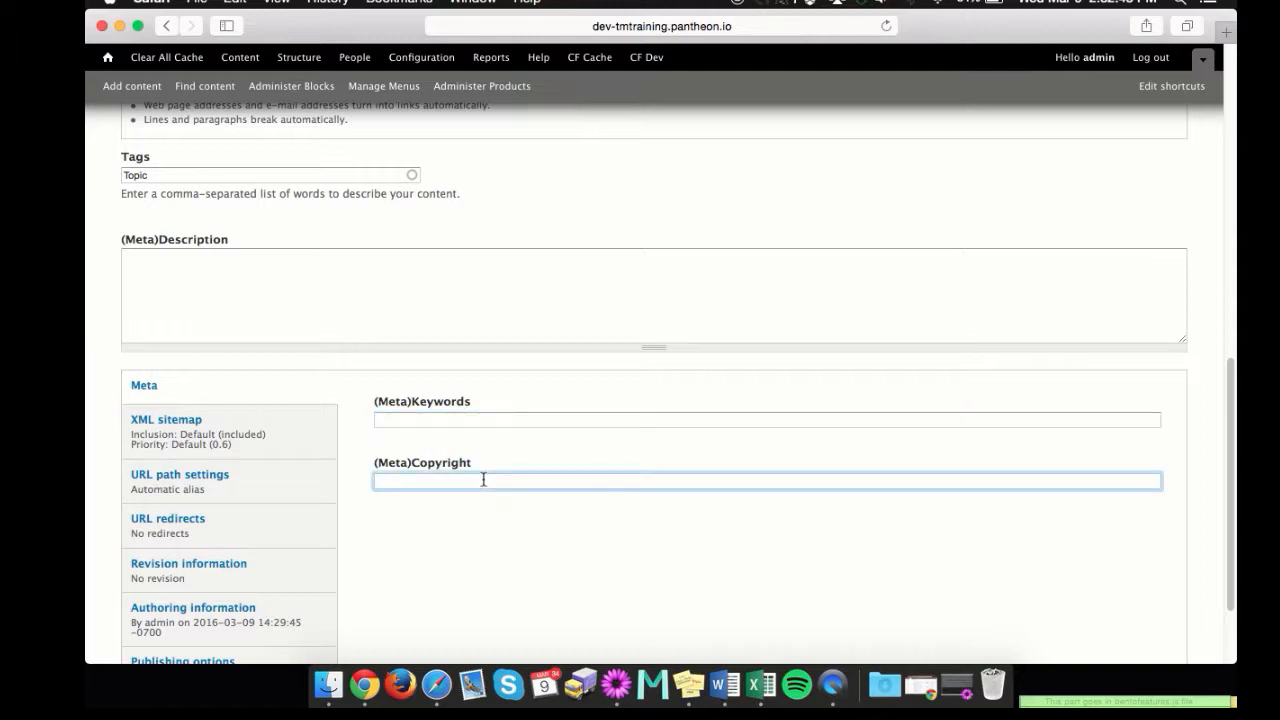
click(466, 527)
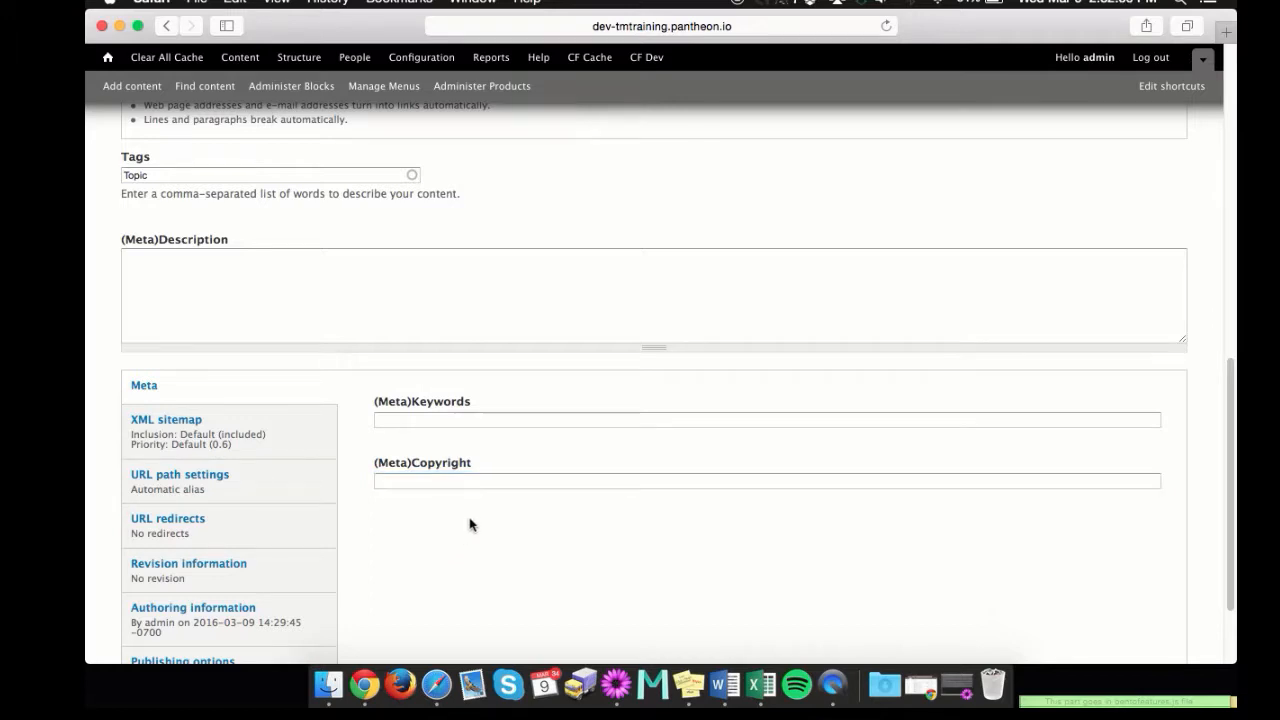
click(358, 292)
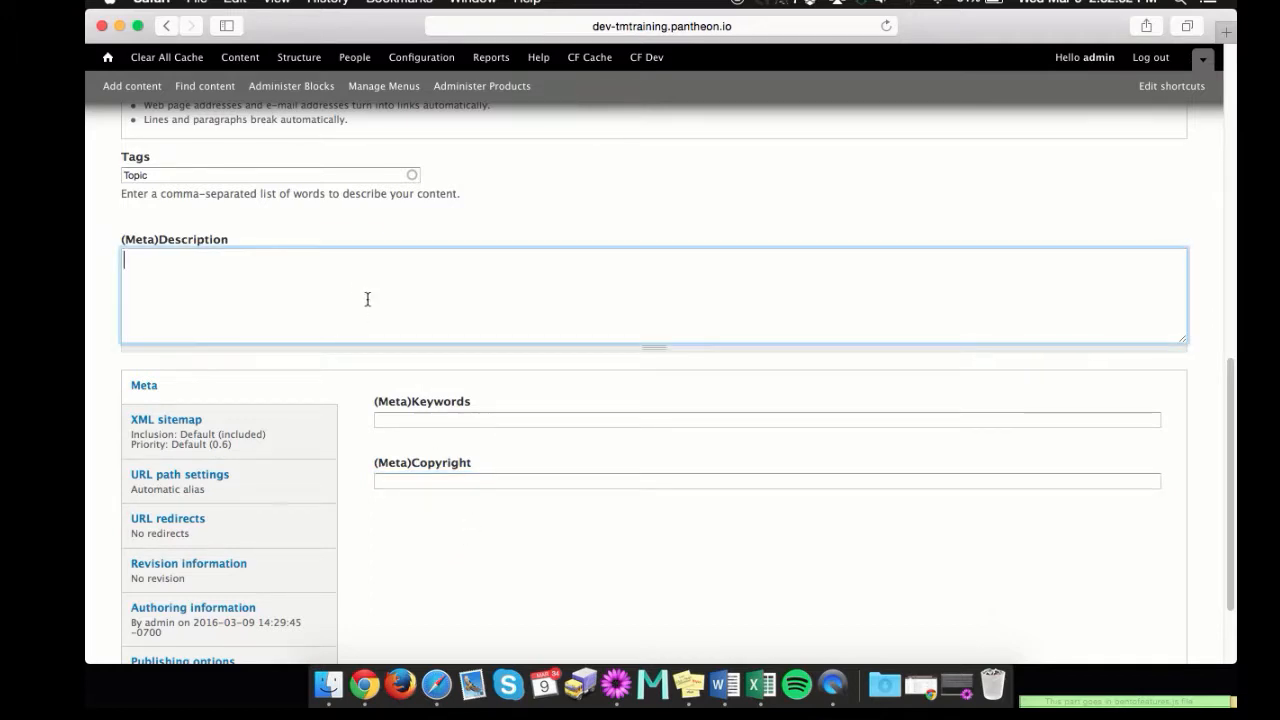
Review the (Meta)Keywords field, and examine the Authored by and Authored on fields in the article's authoring information
click(452, 418)
click(530, 515)
scroll(520, 507, down, 2)
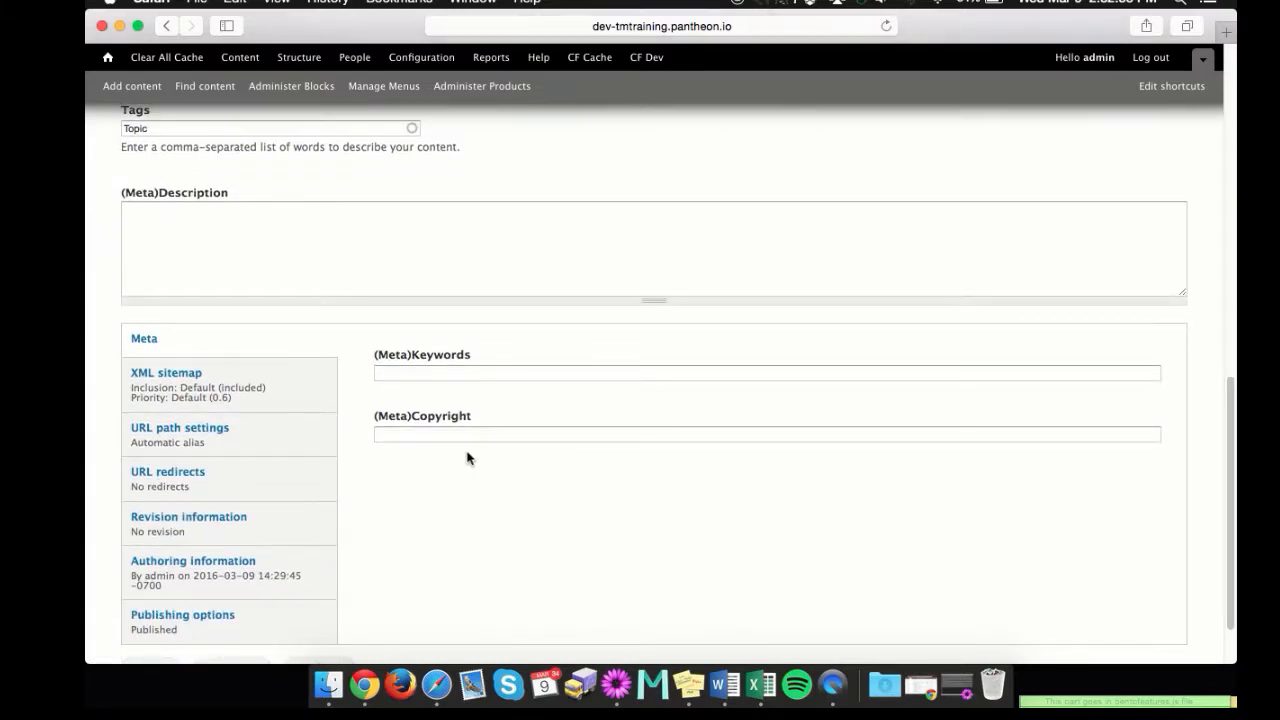
scroll(467, 458, down, 1)
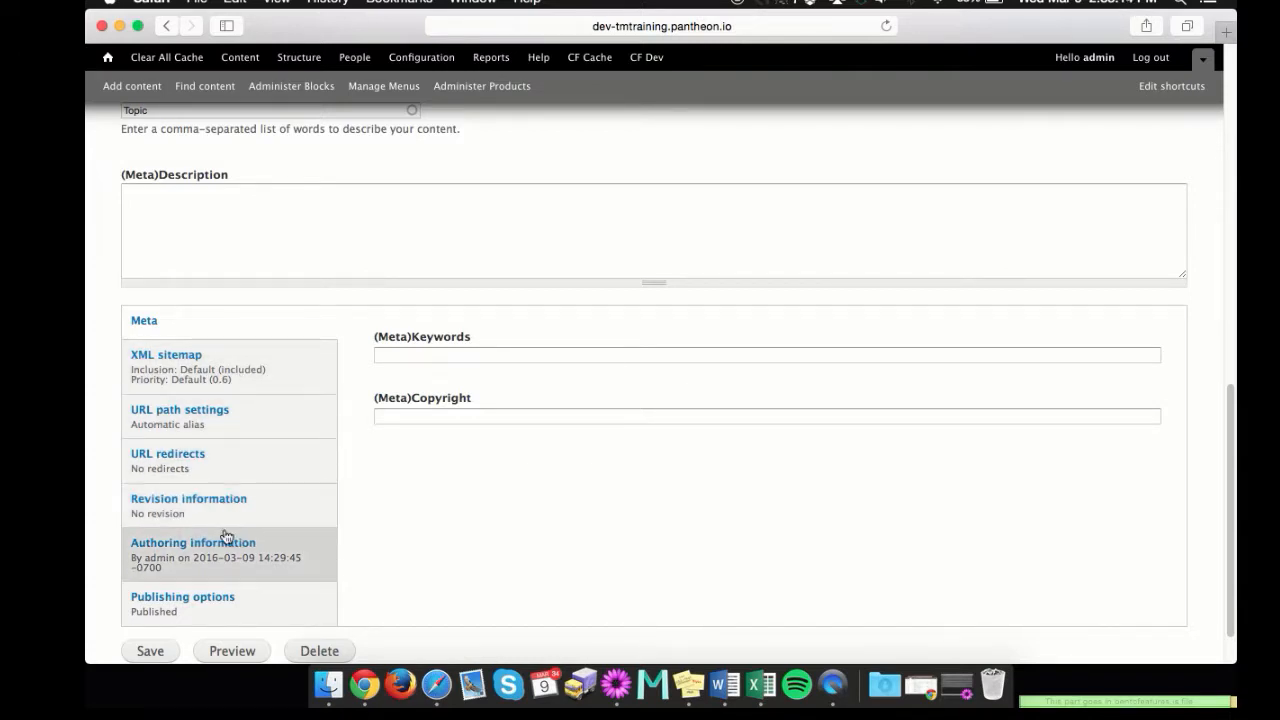
click(257, 558)
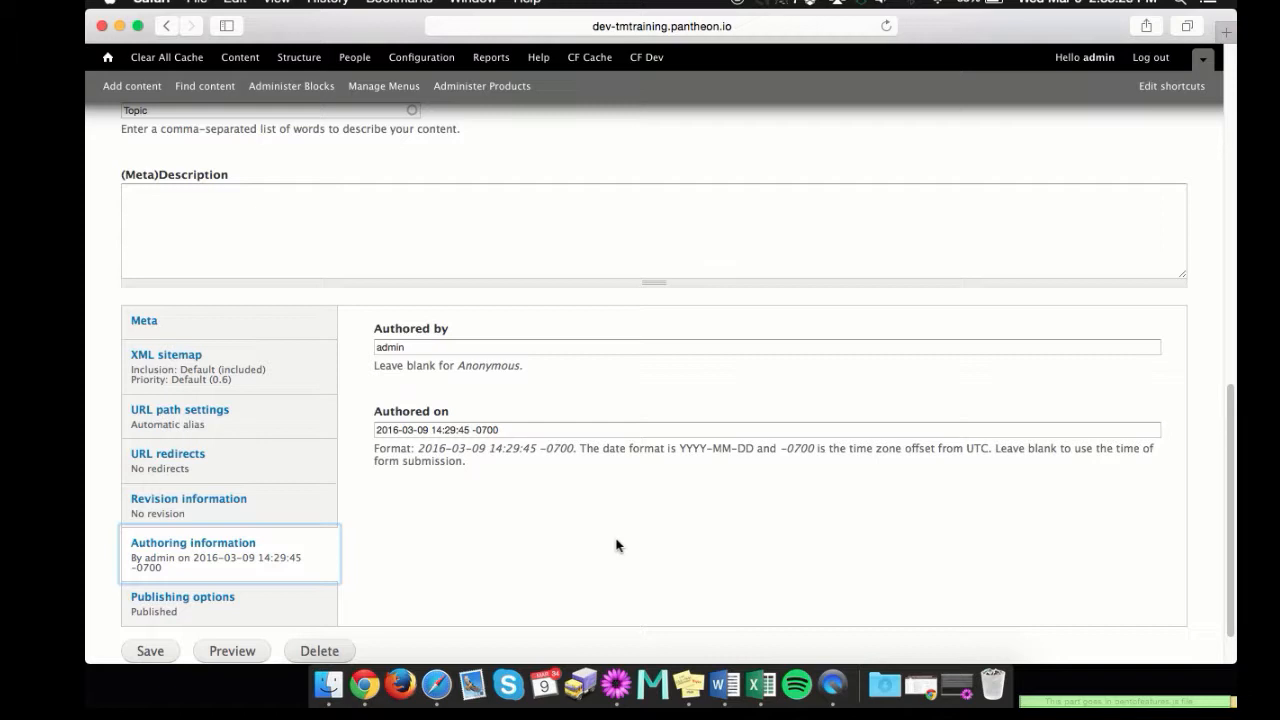
click(410, 346)
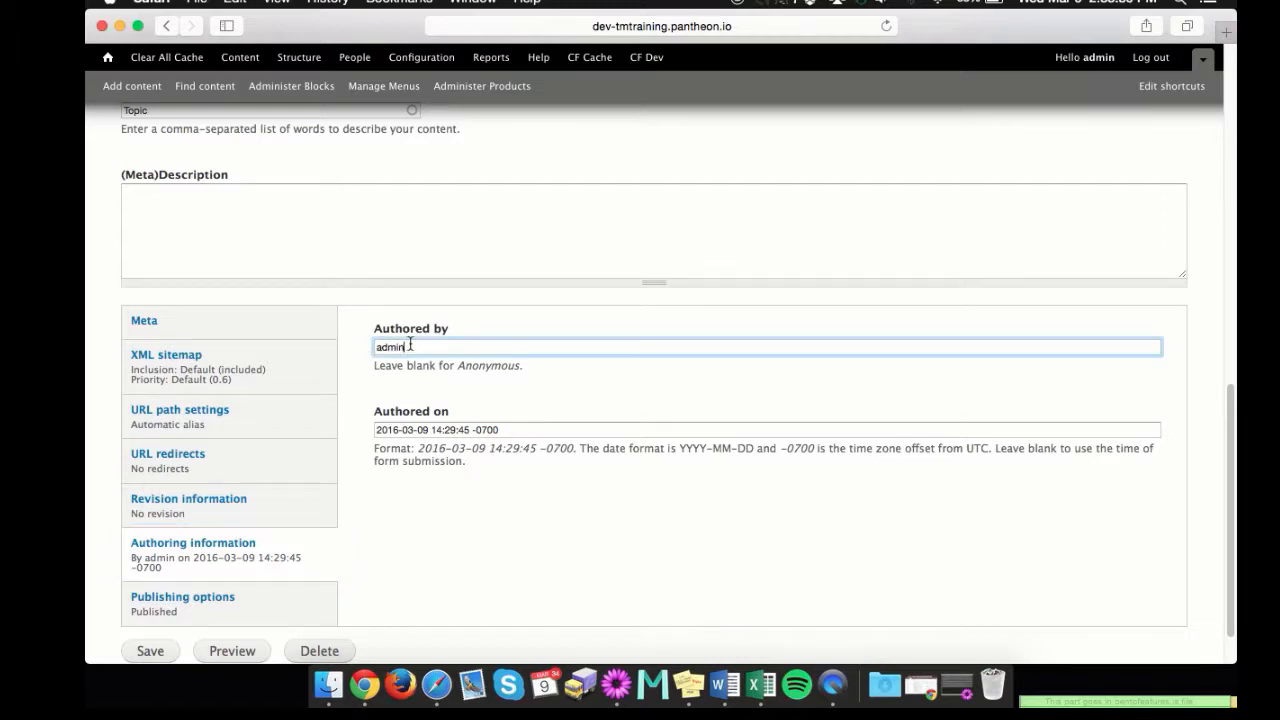
click(521, 430)
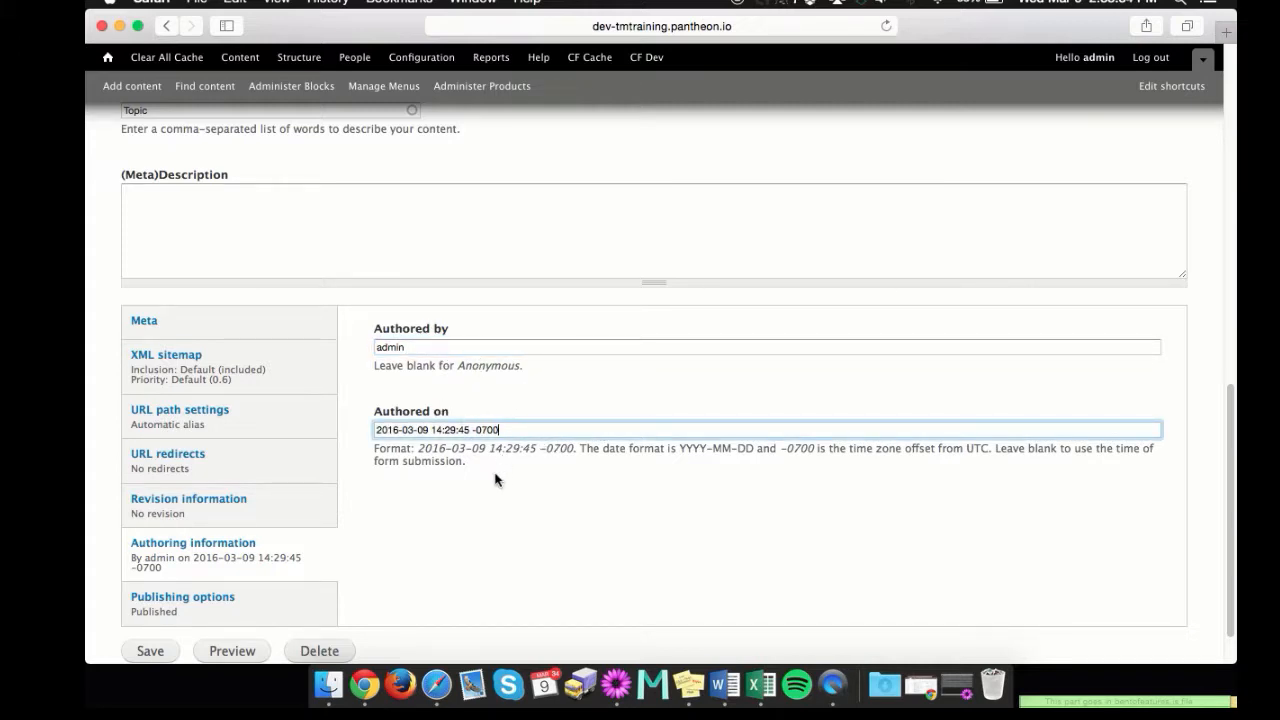
triple_click(378, 452)
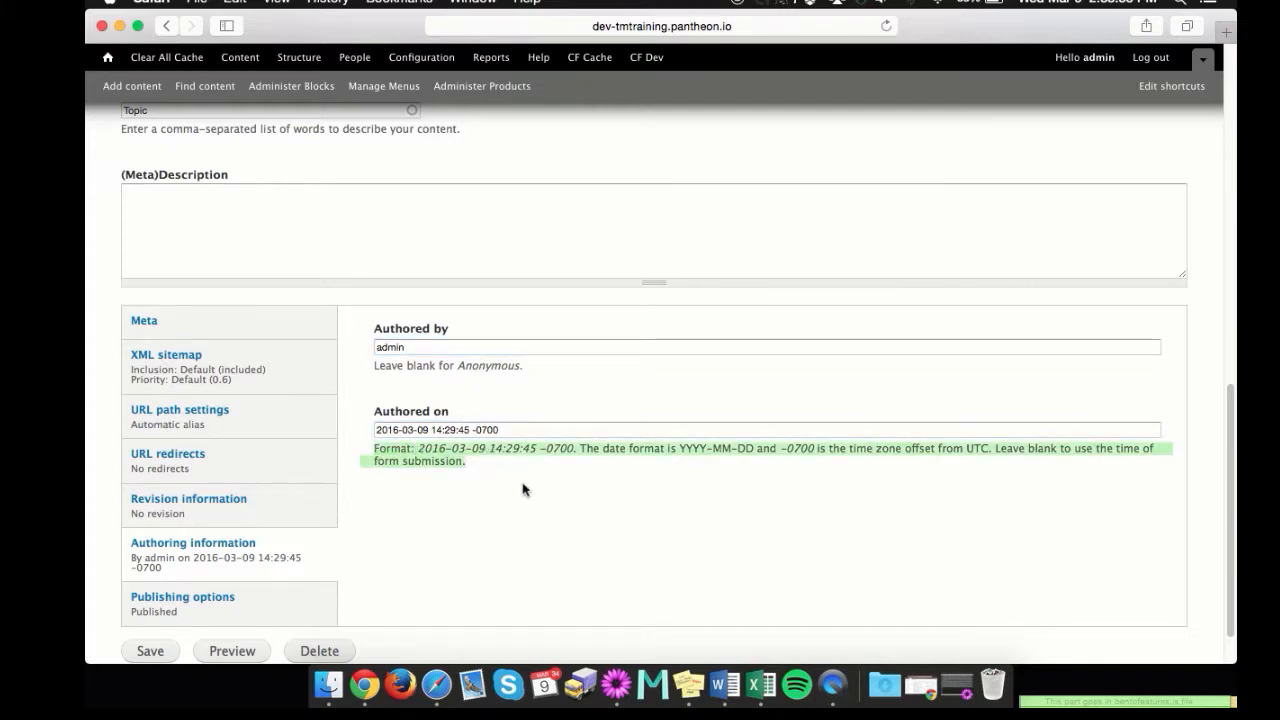
click(522, 489)
click(419, 345)
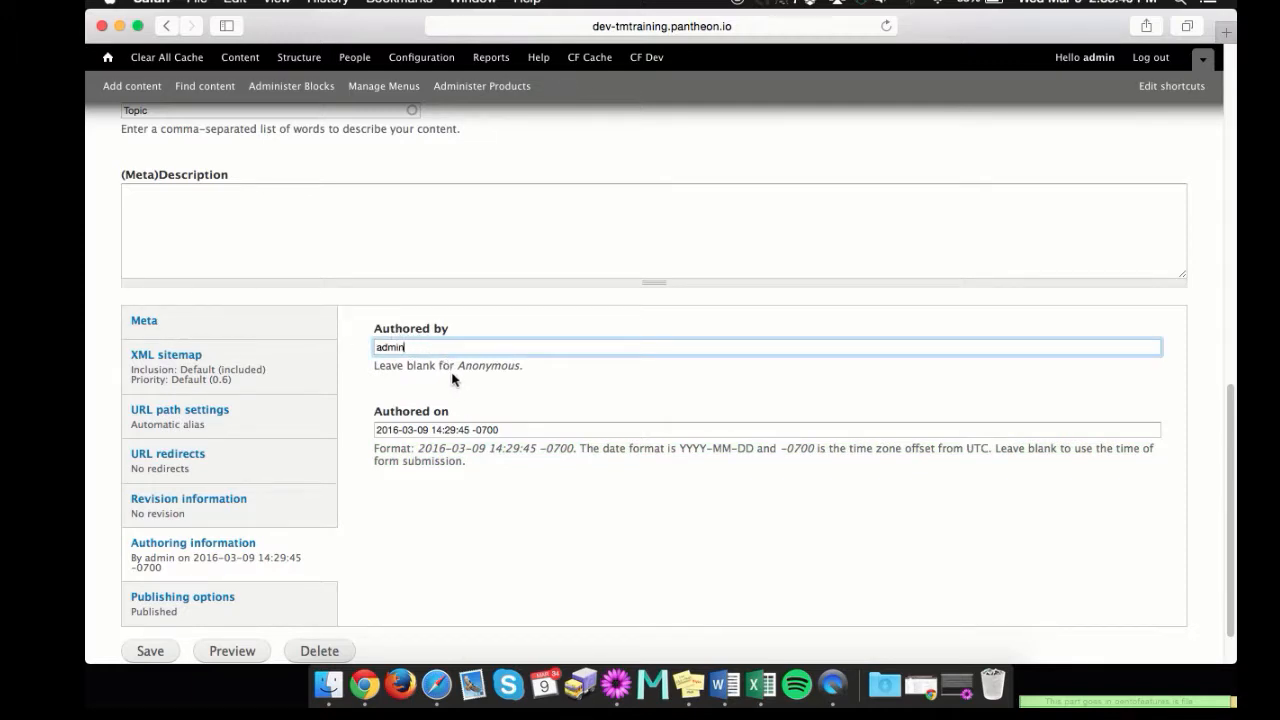
click(506, 522)
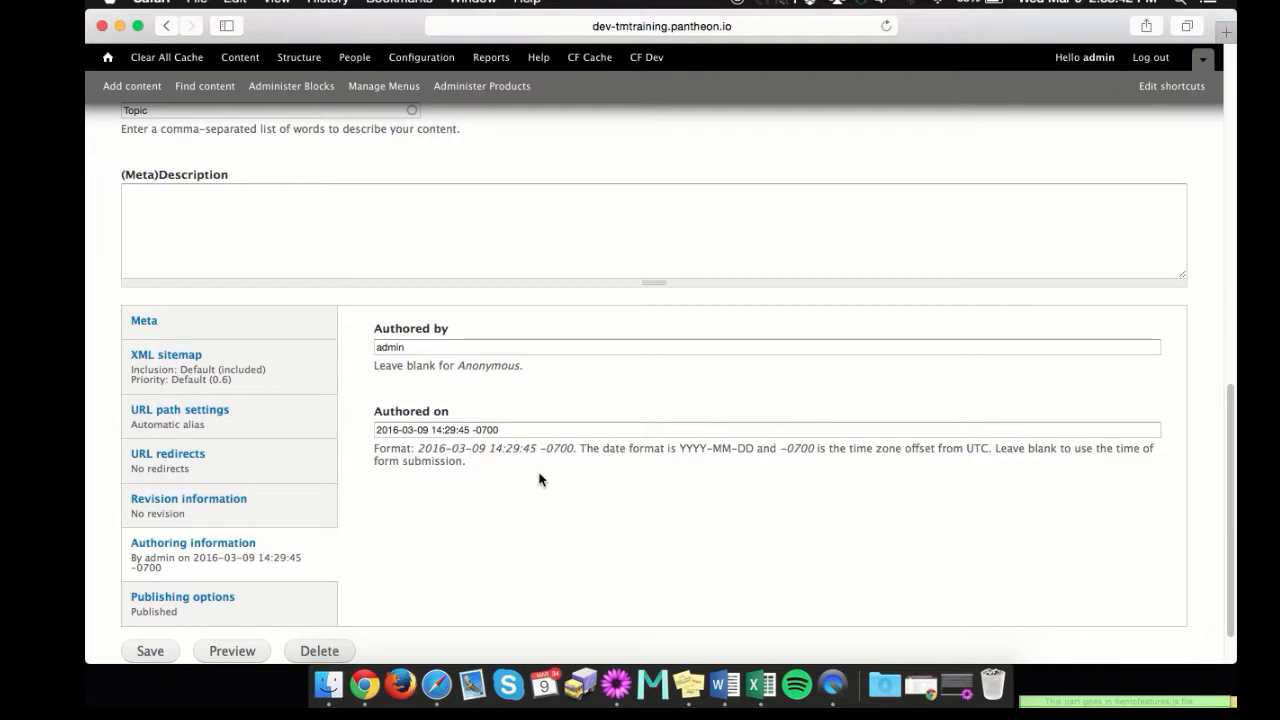
Examine the article's publishing options, switching Sticky at top of lists on and back off
click(229, 613)
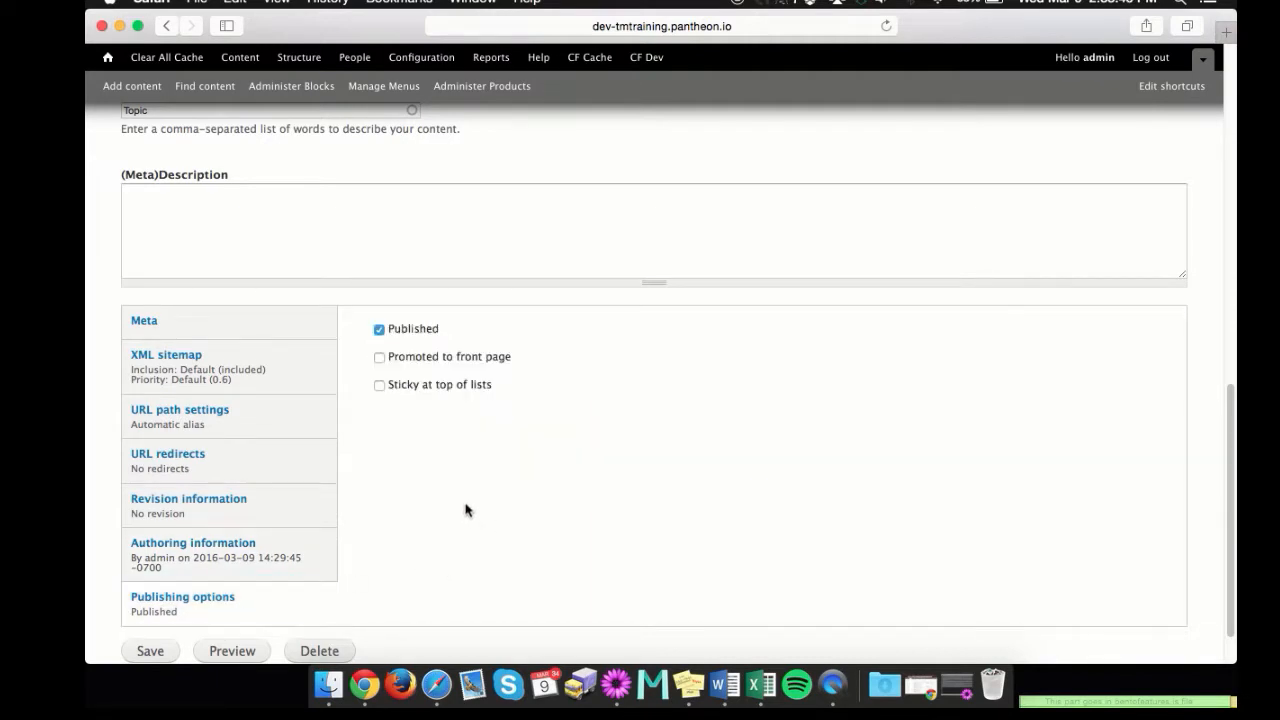
scroll(466, 512, up, 5)
scroll(463, 508, up, 8)
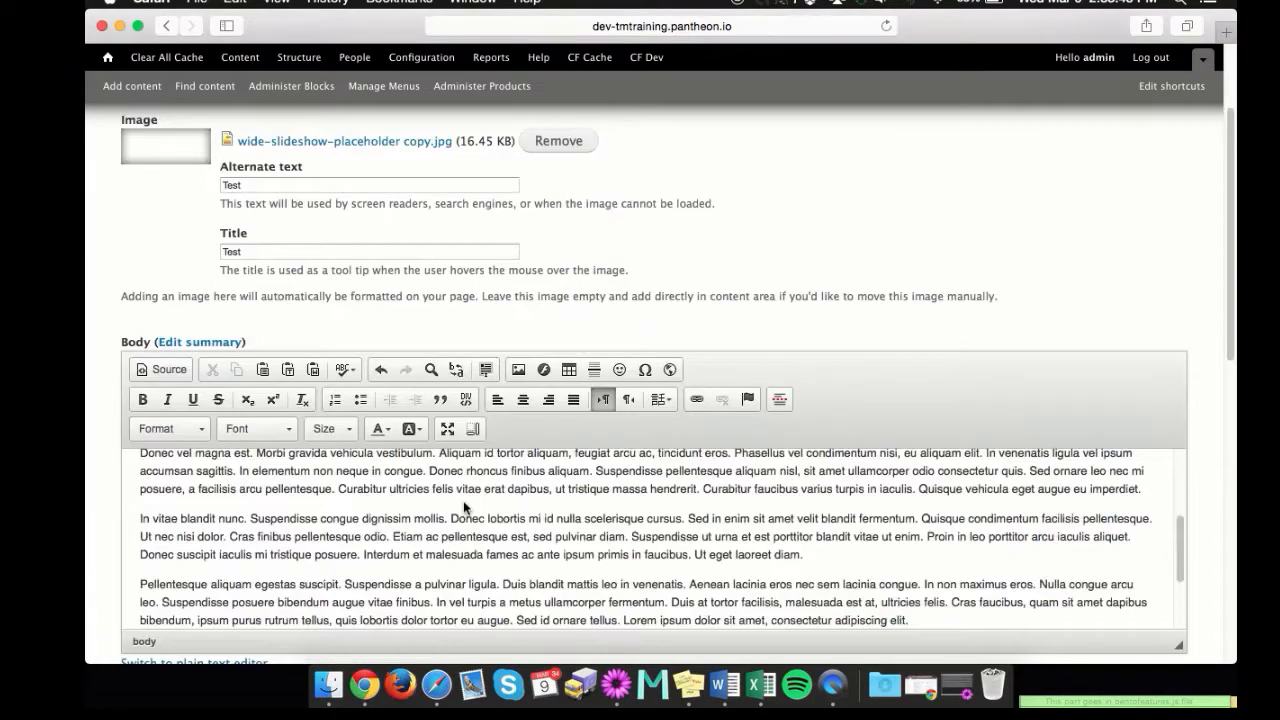
scroll(662, 312, down, 12)
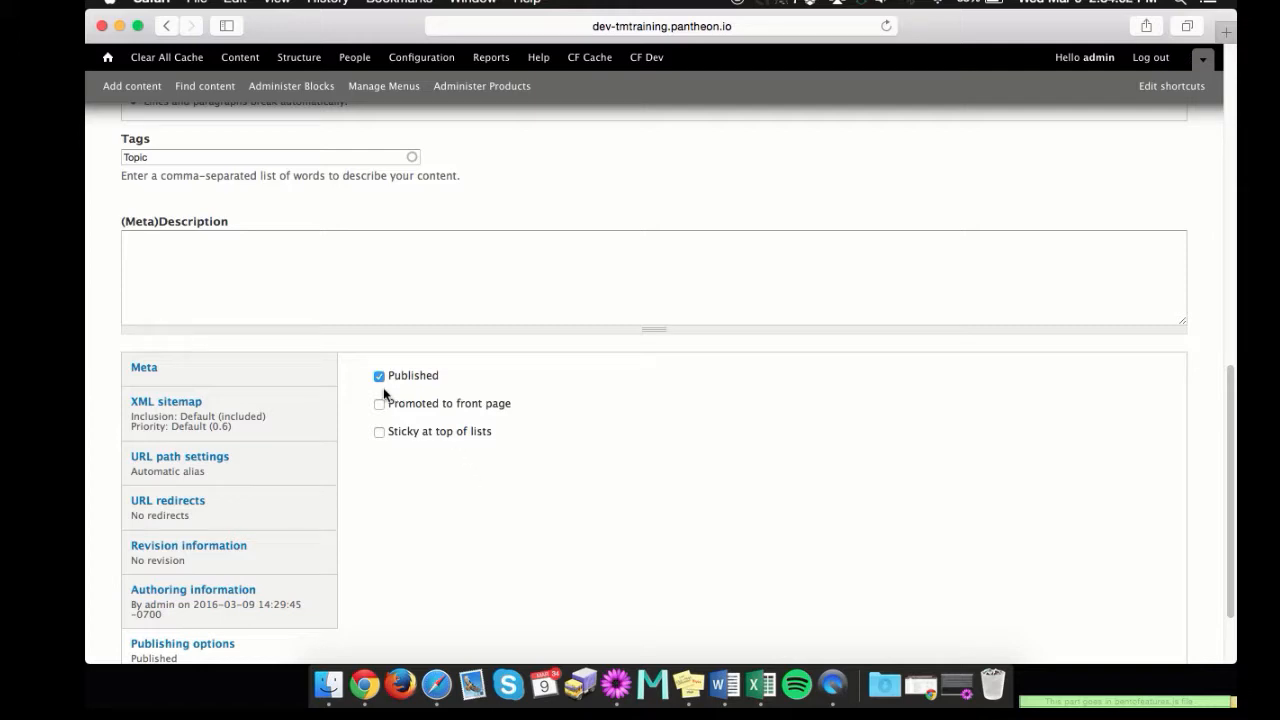
scroll(378, 430, down, 2)
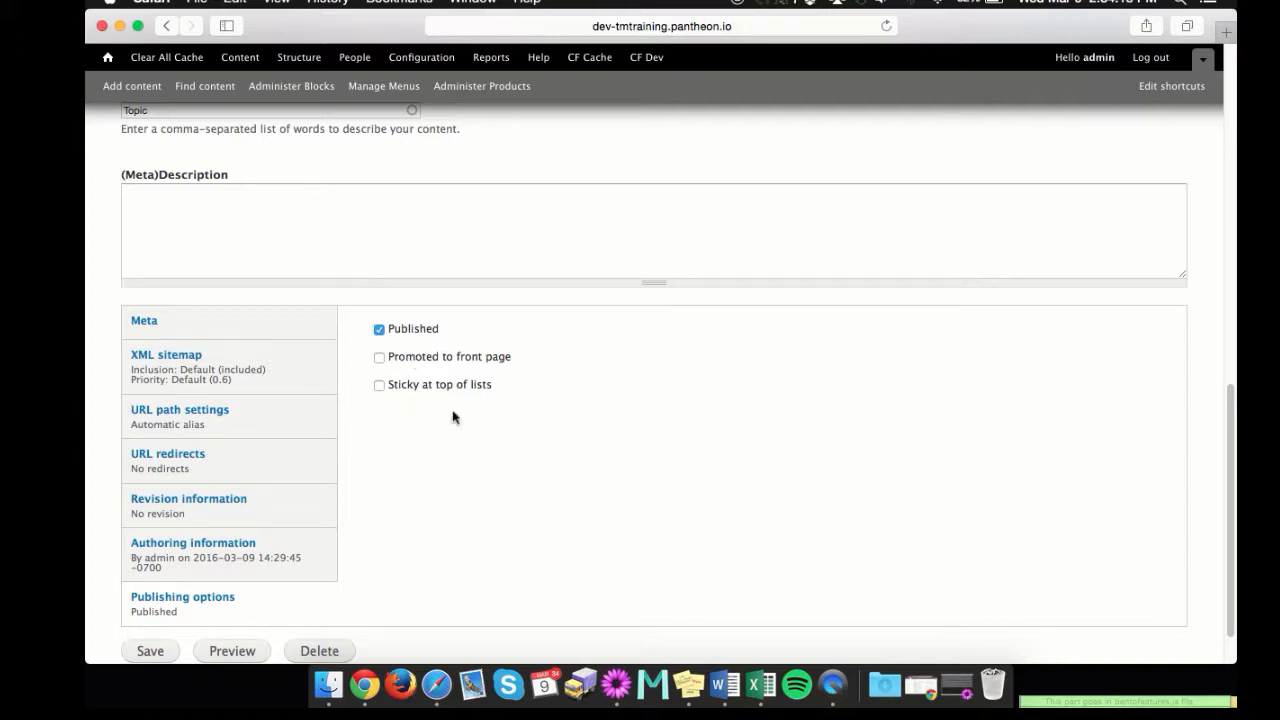
click(380, 386)
click(380, 386)
Look over the article form once more and save the article
scroll(434, 452, up, 5)
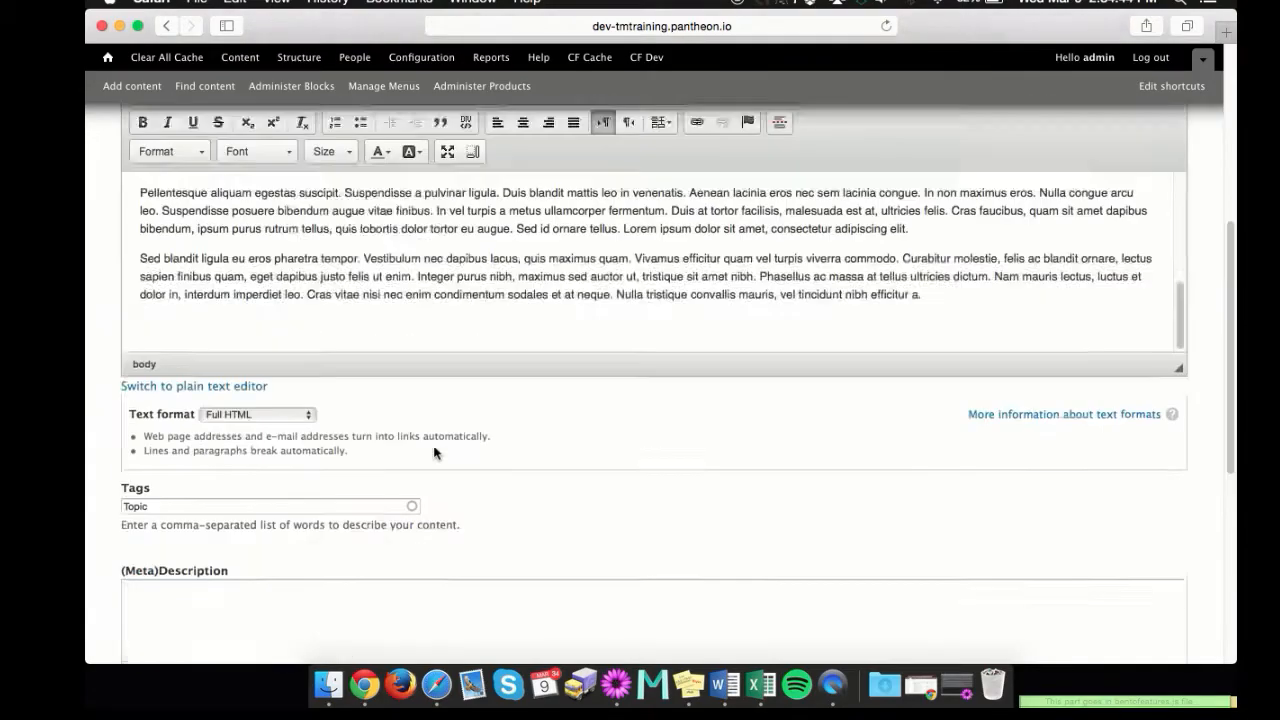
scroll(434, 452, up, 3)
scroll(420, 445, down, 10)
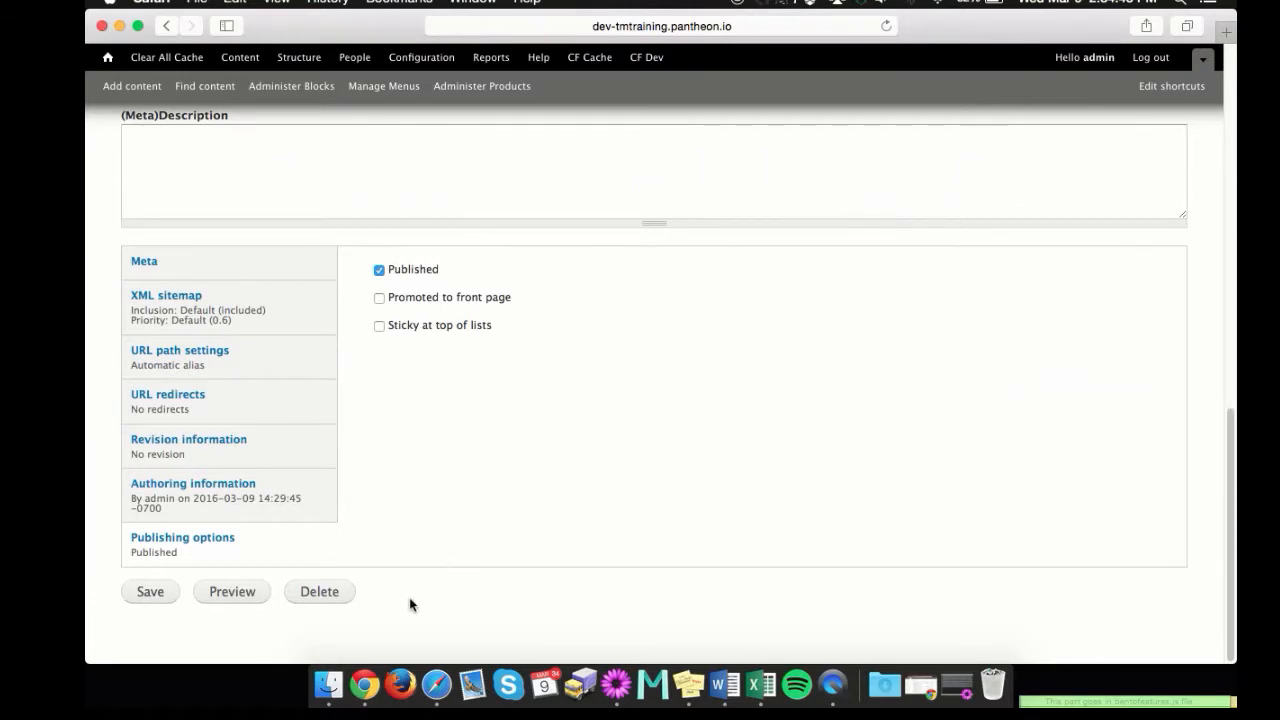
click(136, 598)
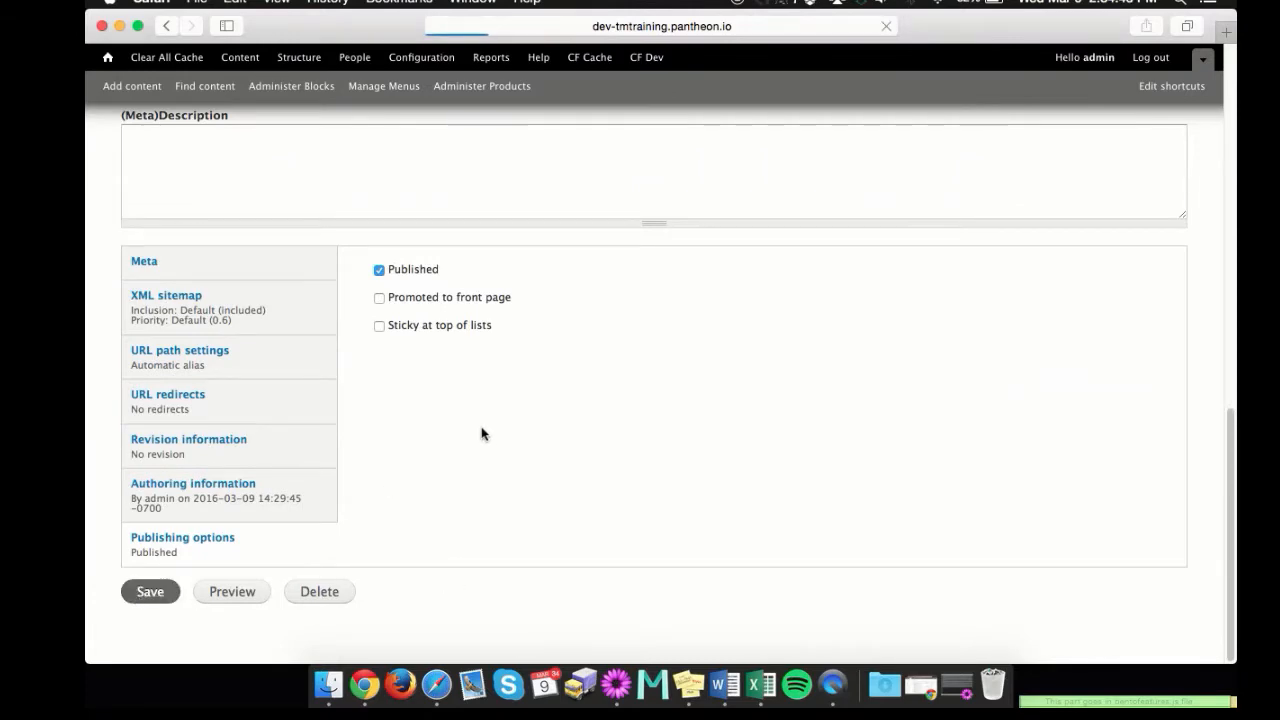
Review the saved Test article's image, links and body paragraphs on its page
scroll(416, 343, down, 3)
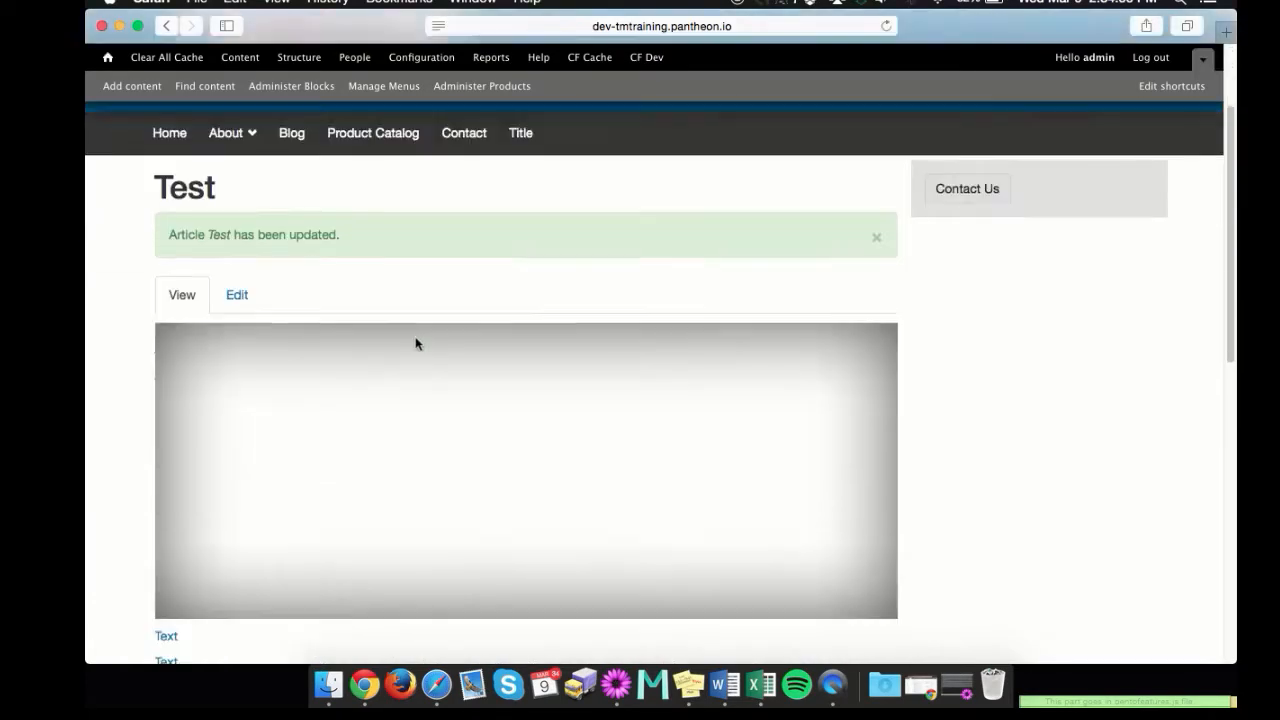
scroll(416, 343, down, 8)
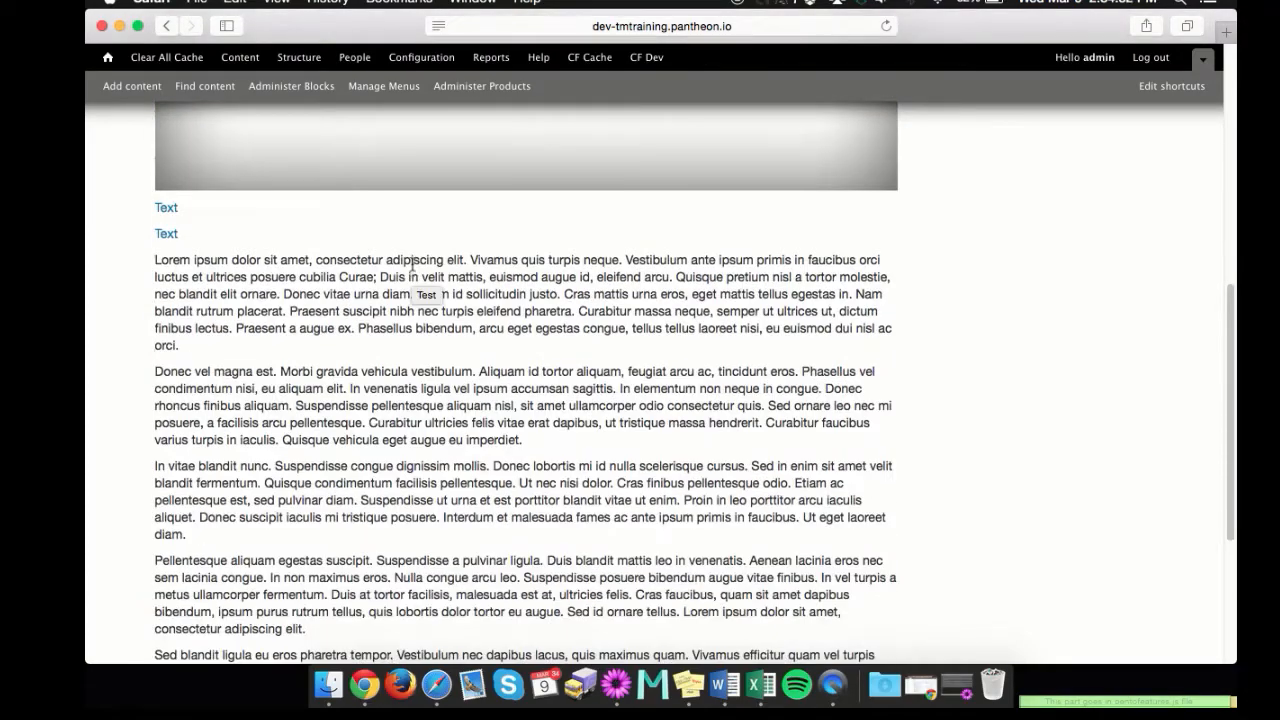
scroll(413, 262, down, 8)
scroll(414, 262, up, 20)
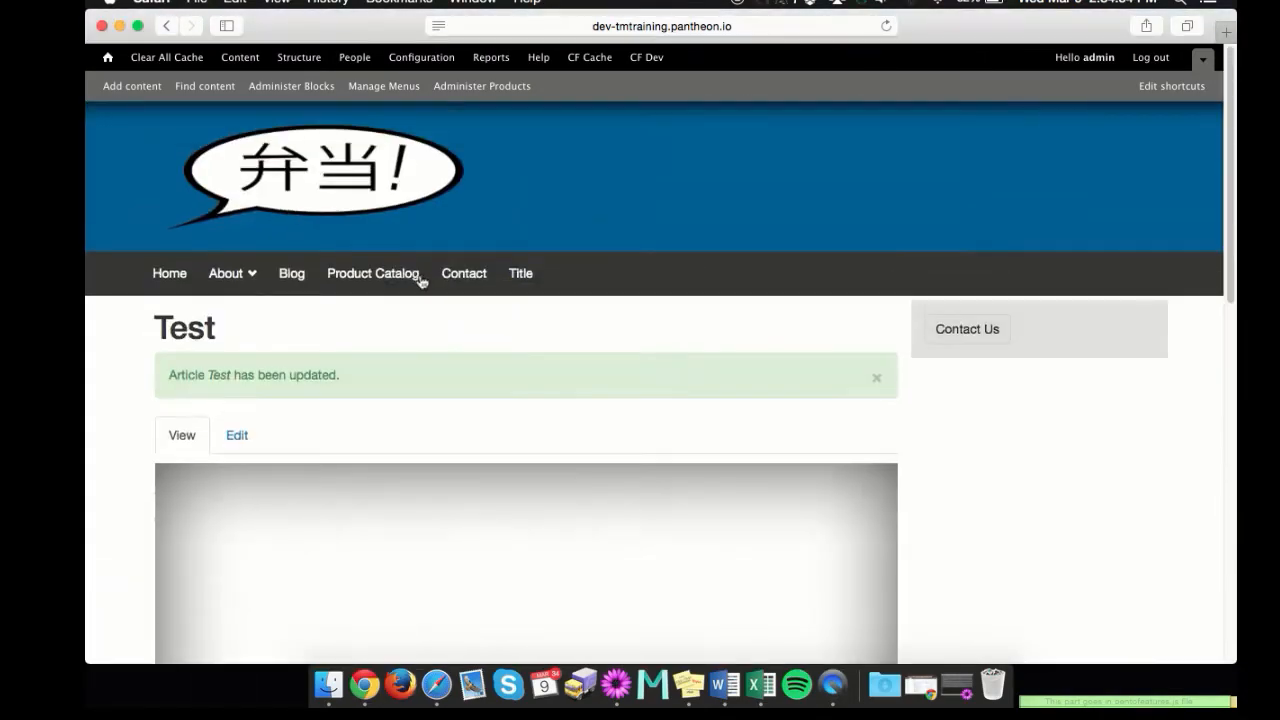
View the site's Blog page and examine how the Test article's teaser is listed
click(291, 285)
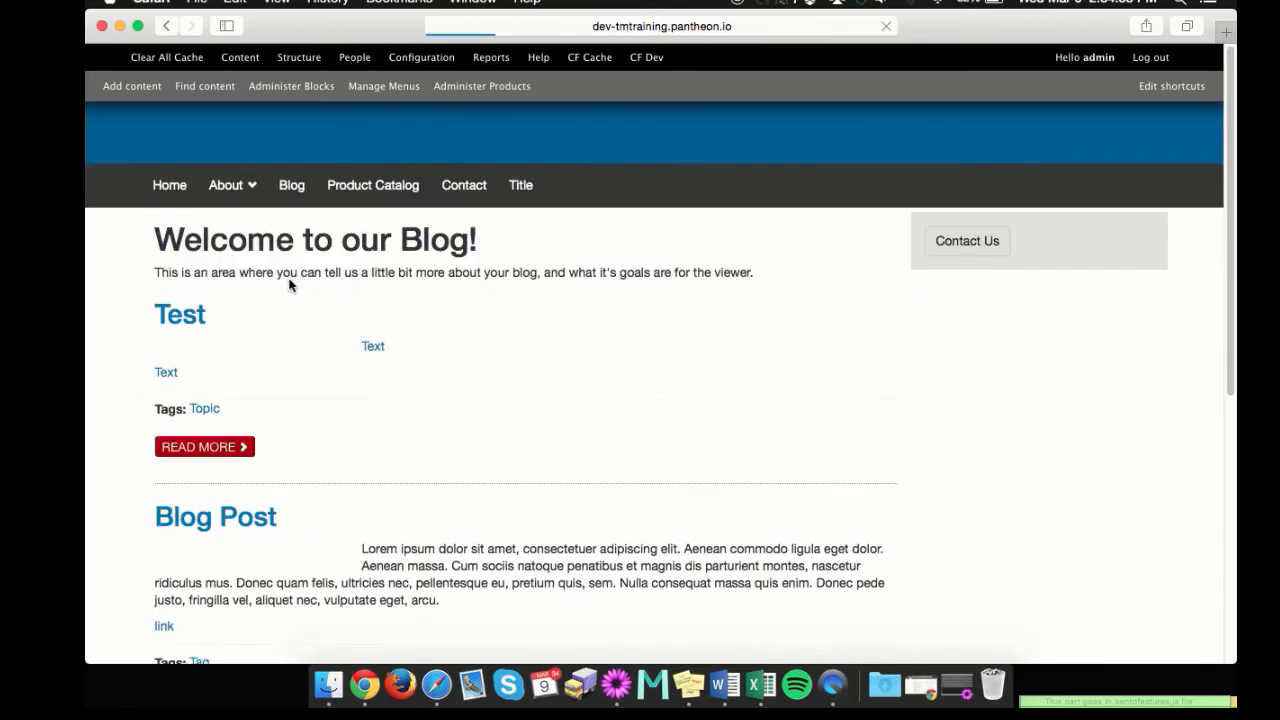
scroll(542, 396, down, 1)
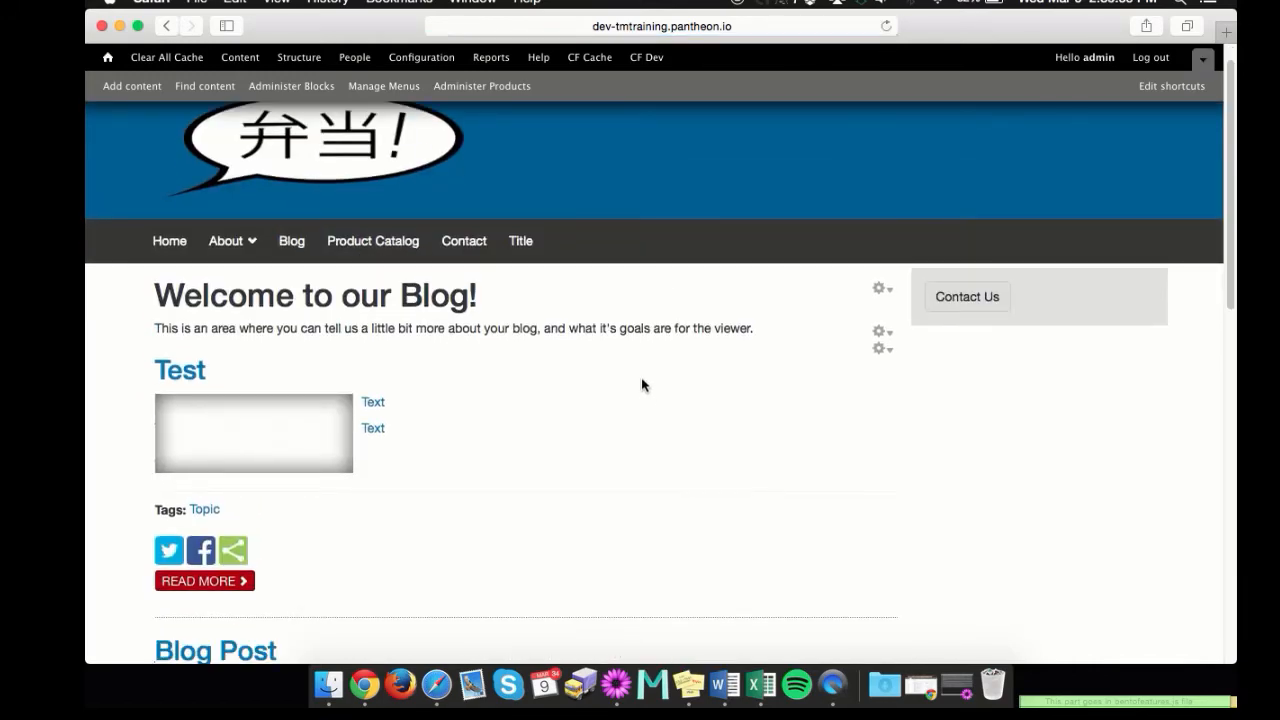
scroll(591, 380, down, 3)
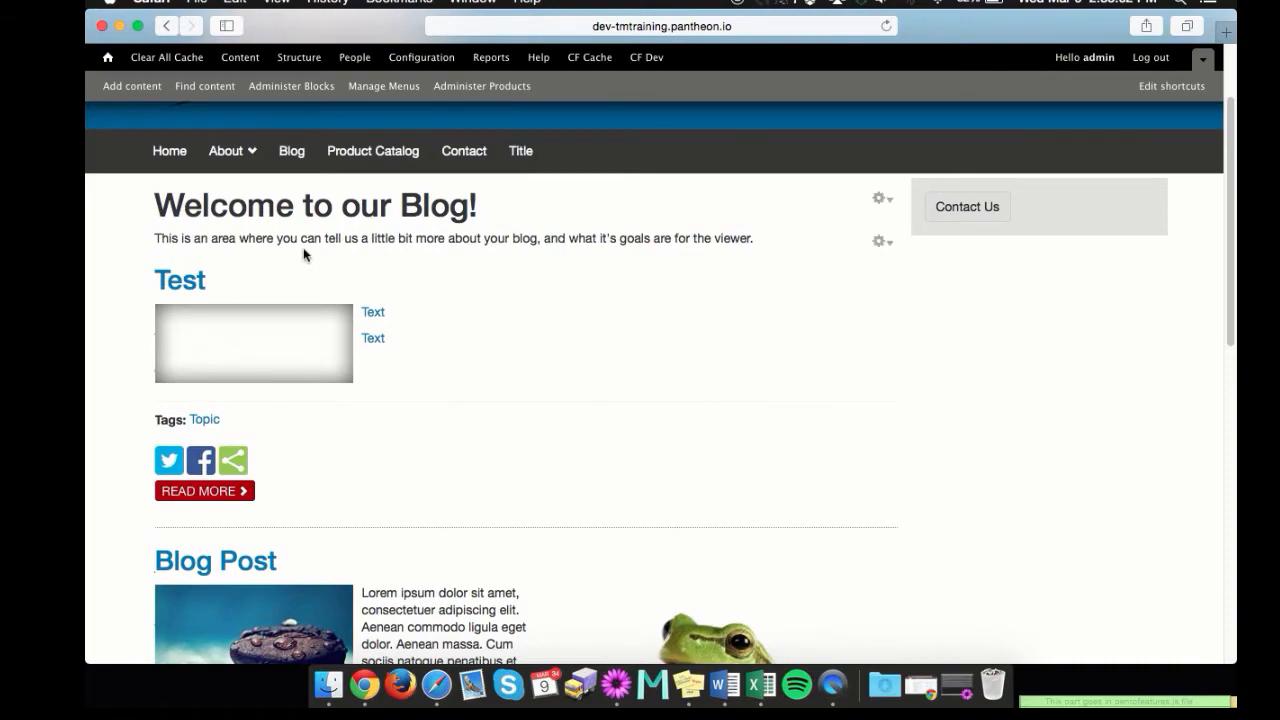
Open the full Test article from the blog listing and examine its image, links and body text
click(180, 288)
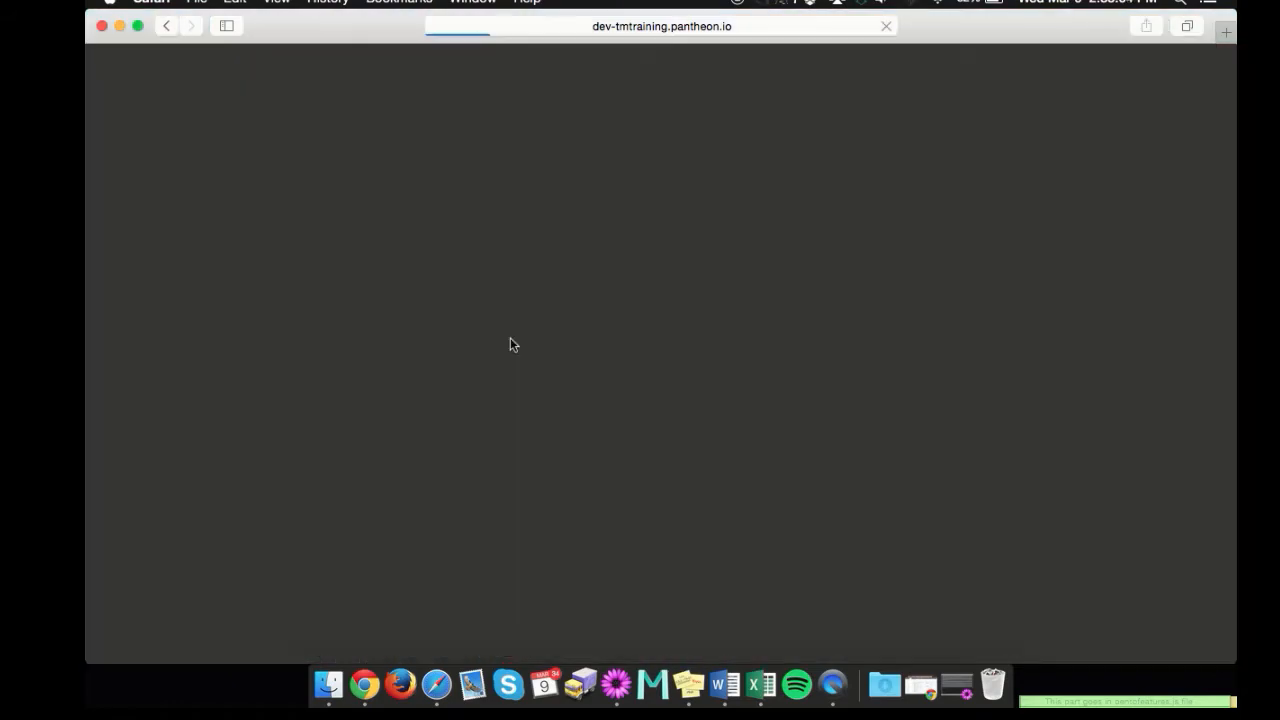
scroll(510, 344, down, 4)
scroll(510, 344, down, 10)
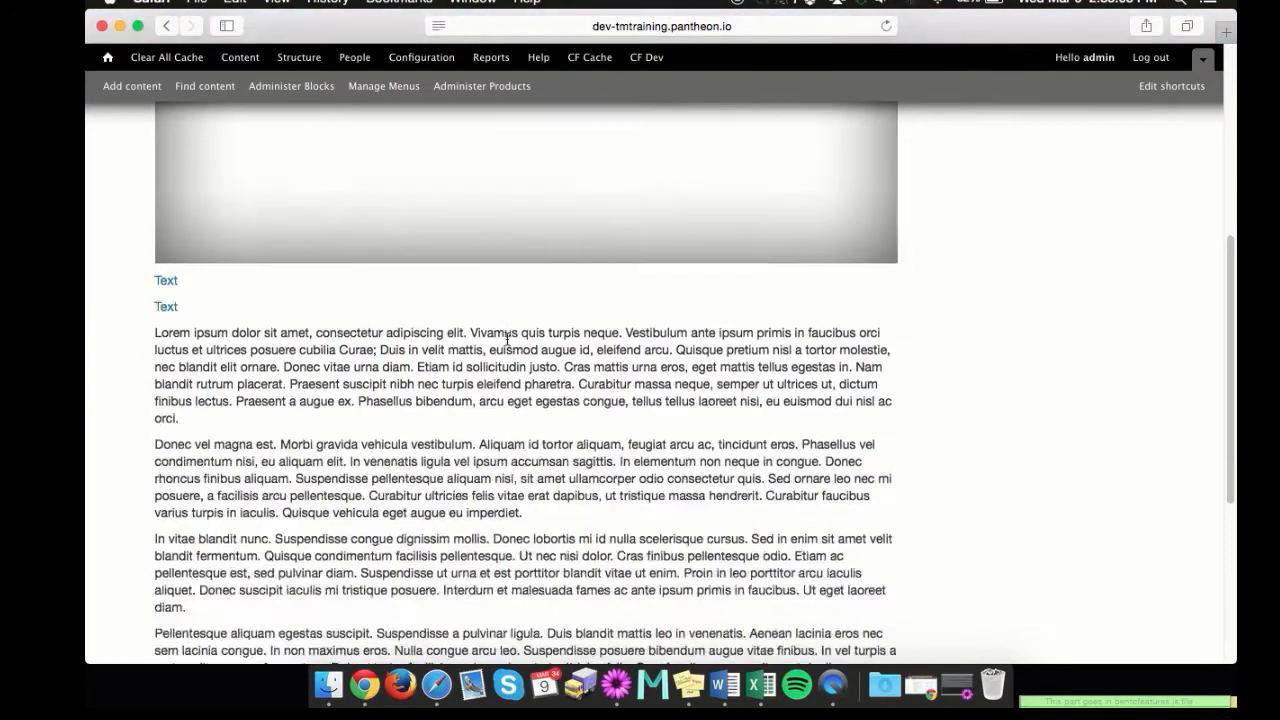
scroll(506, 337, up, 4)
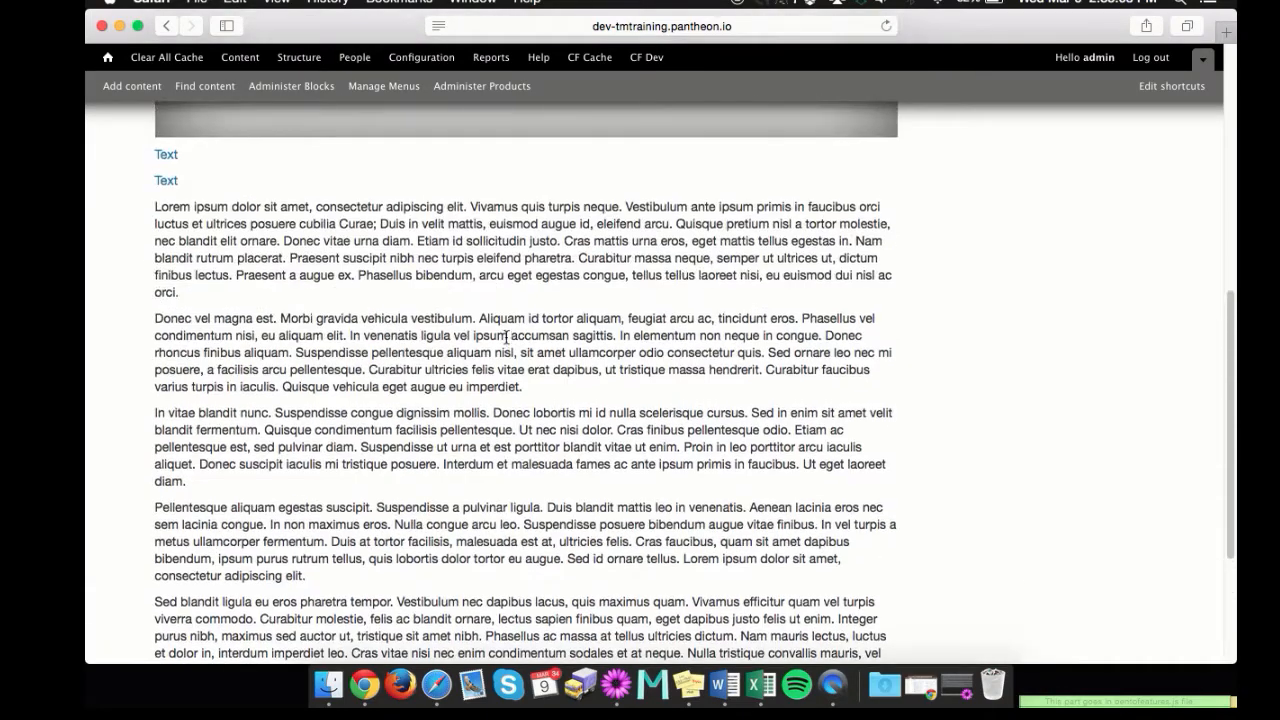
scroll(634, 308, up, 10)
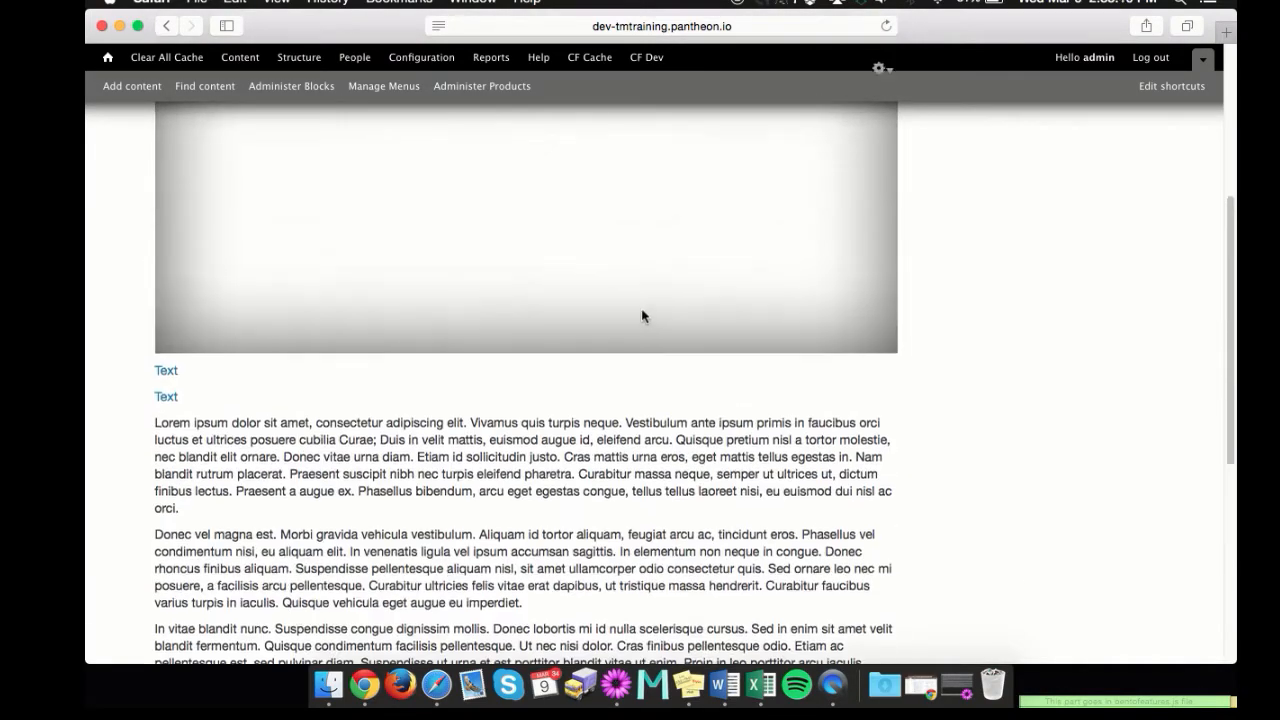